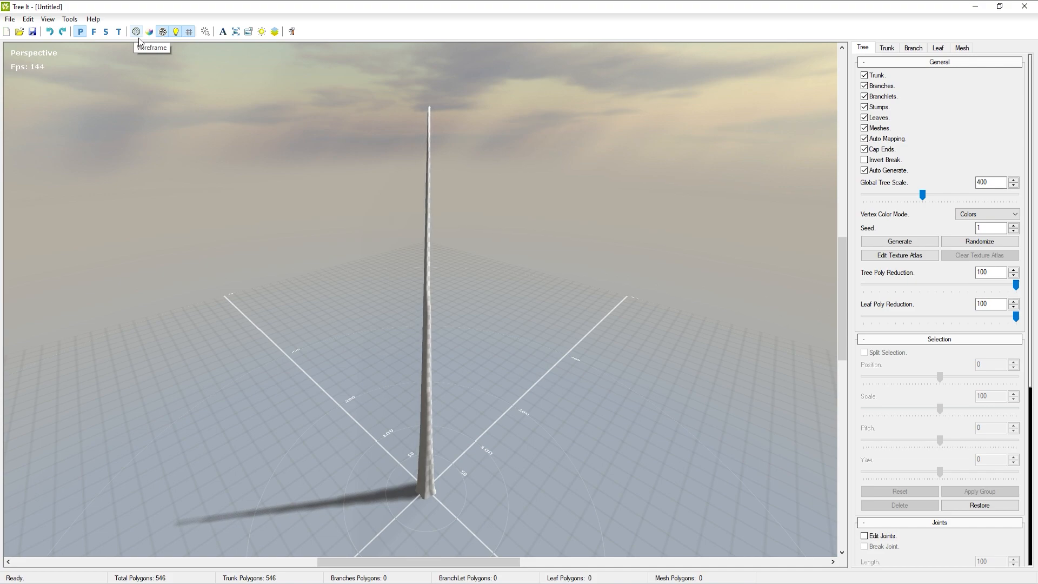
Step: Toggle the wireframe, shading and grid display options on and off to compare how the trunk looks in the viewport
left_click(137, 35)
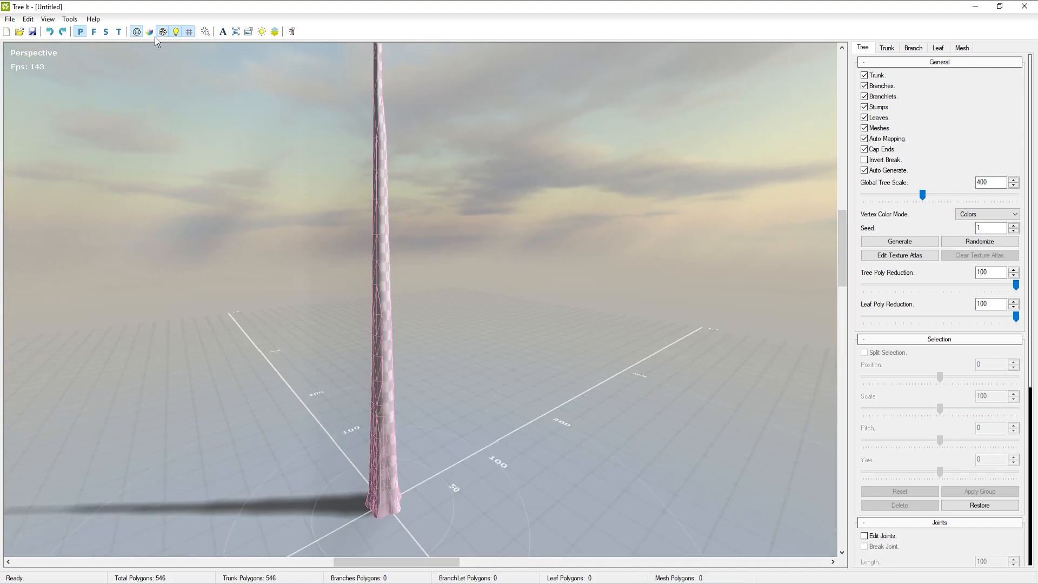
left_click(151, 33)
left_click(137, 32)
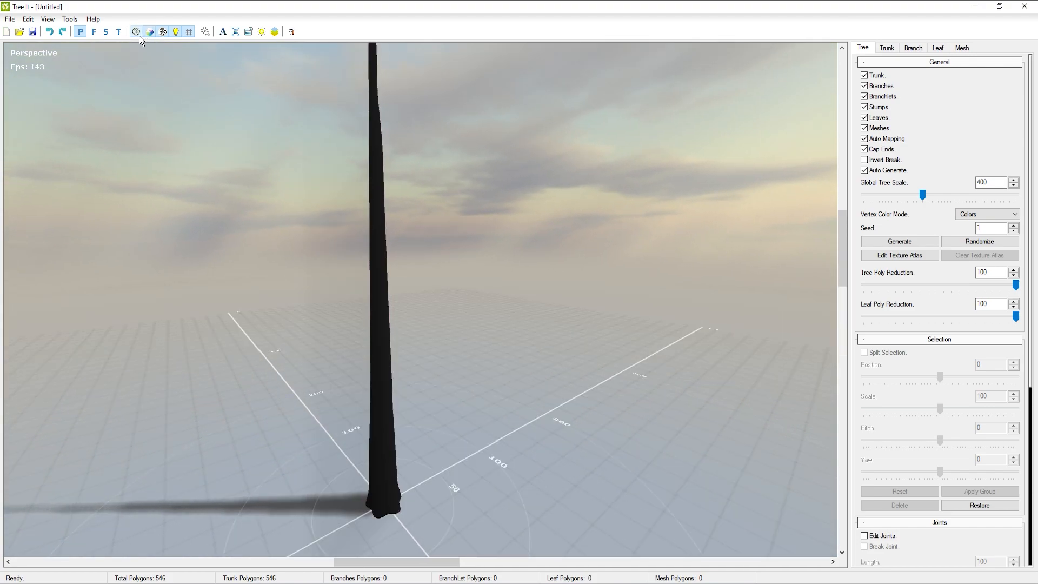
left_click(153, 35)
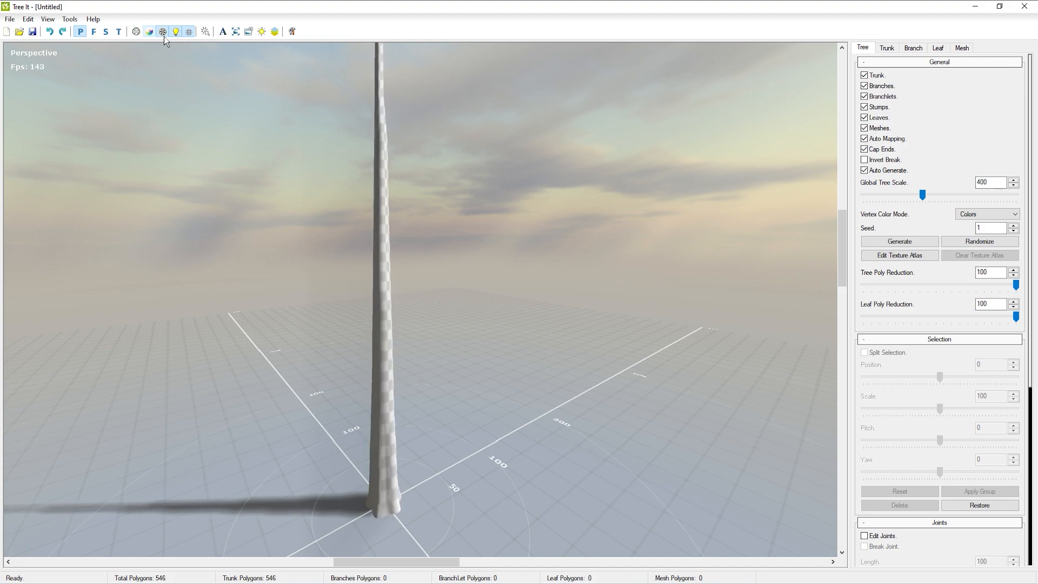
left_click(163, 33)
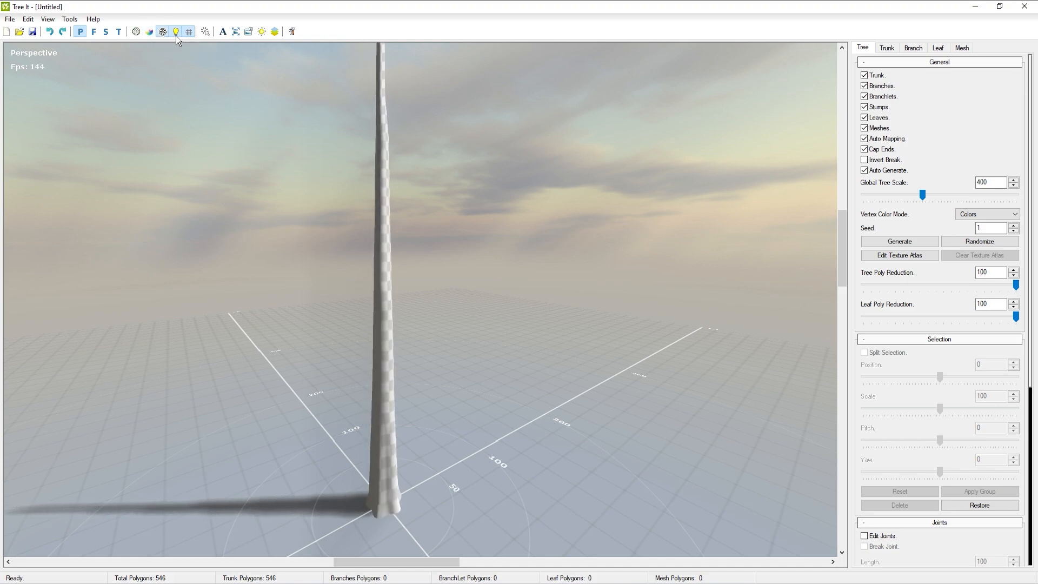
left_click(190, 34)
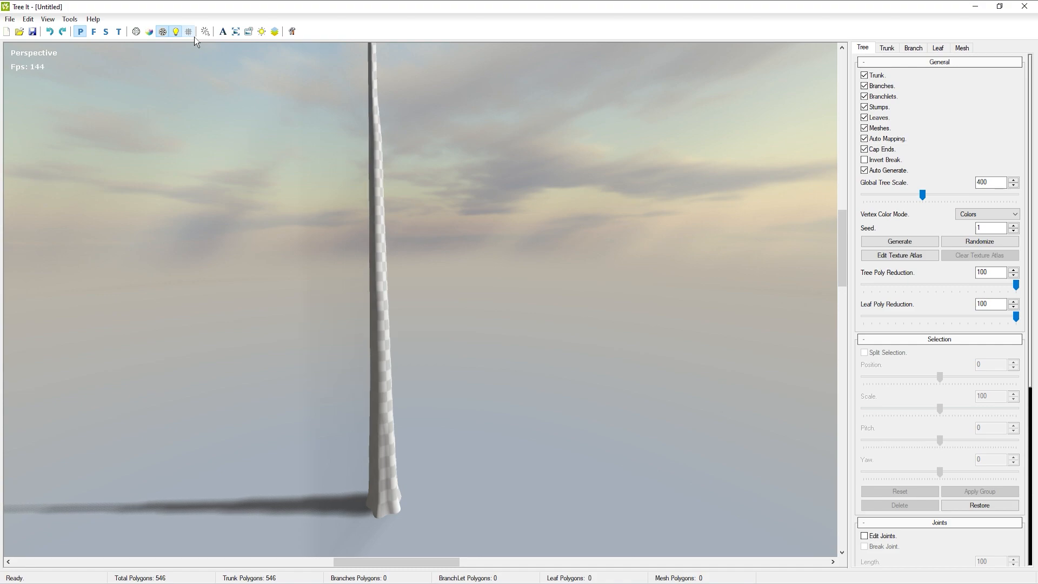
left_click(194, 37)
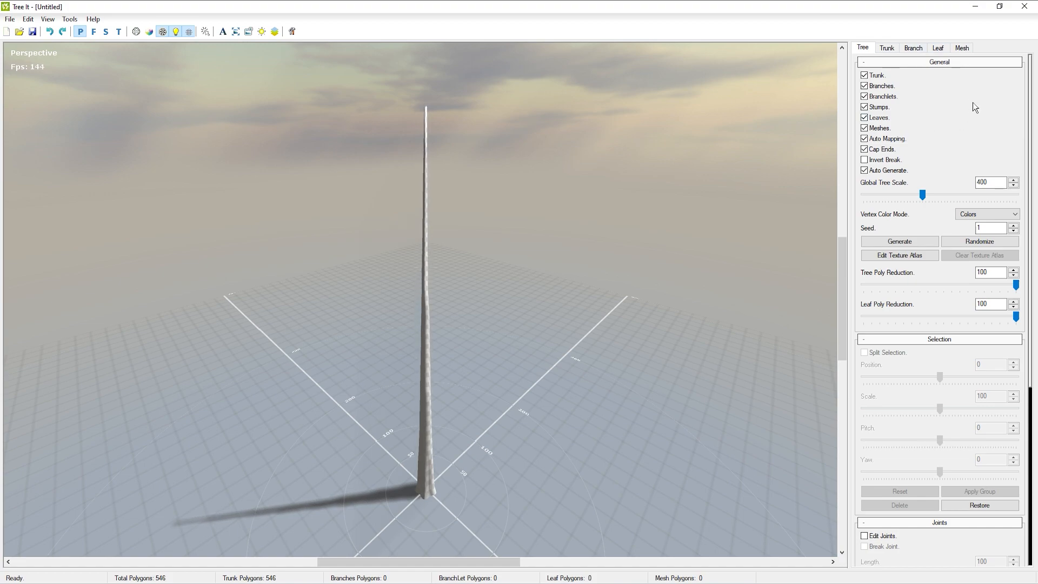
left_click(888, 52)
left_click(913, 52)
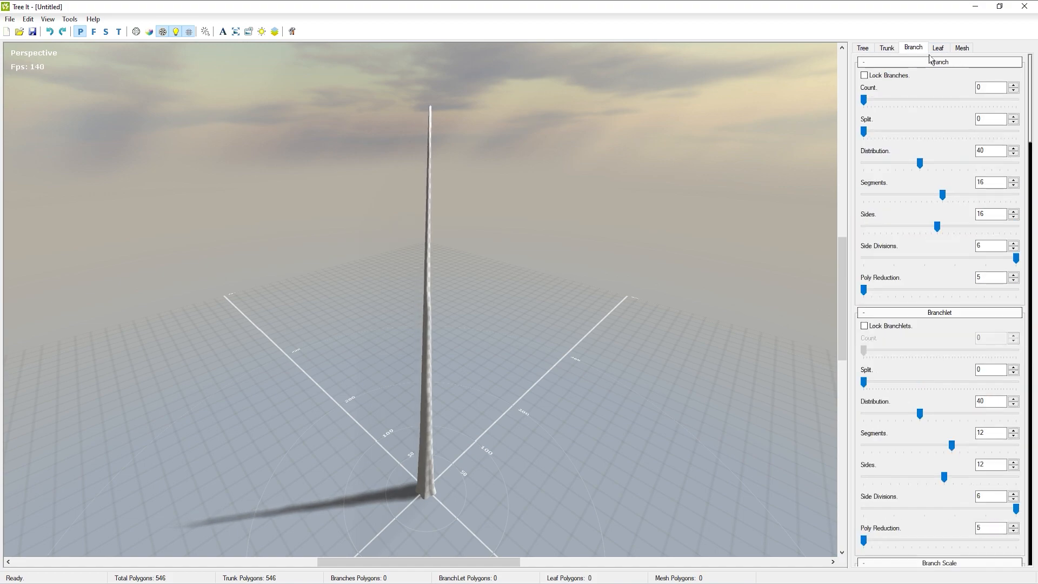
left_click(937, 52)
left_click(887, 48)
left_click(913, 48)
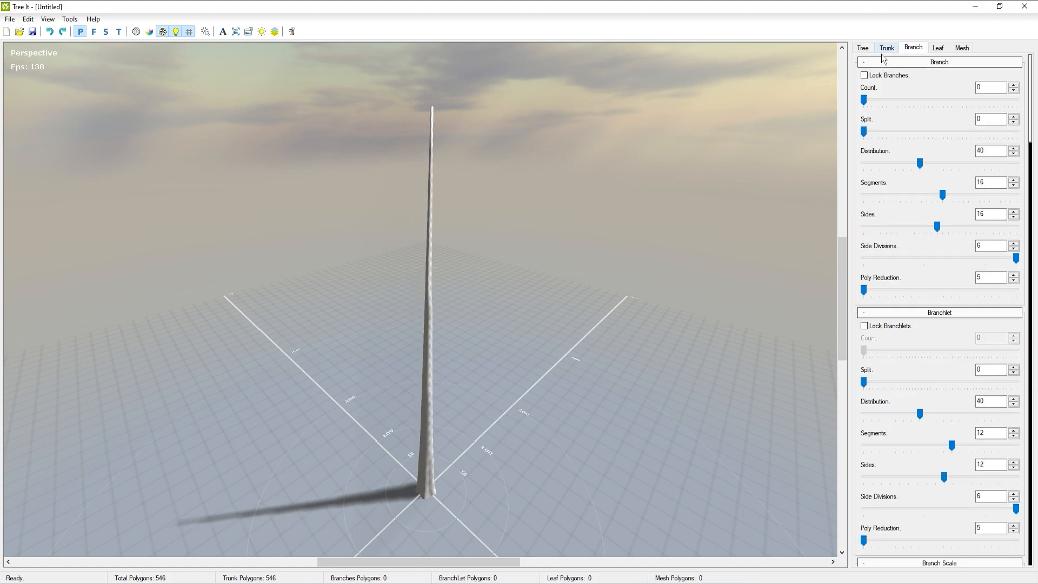
left_click(863, 48)
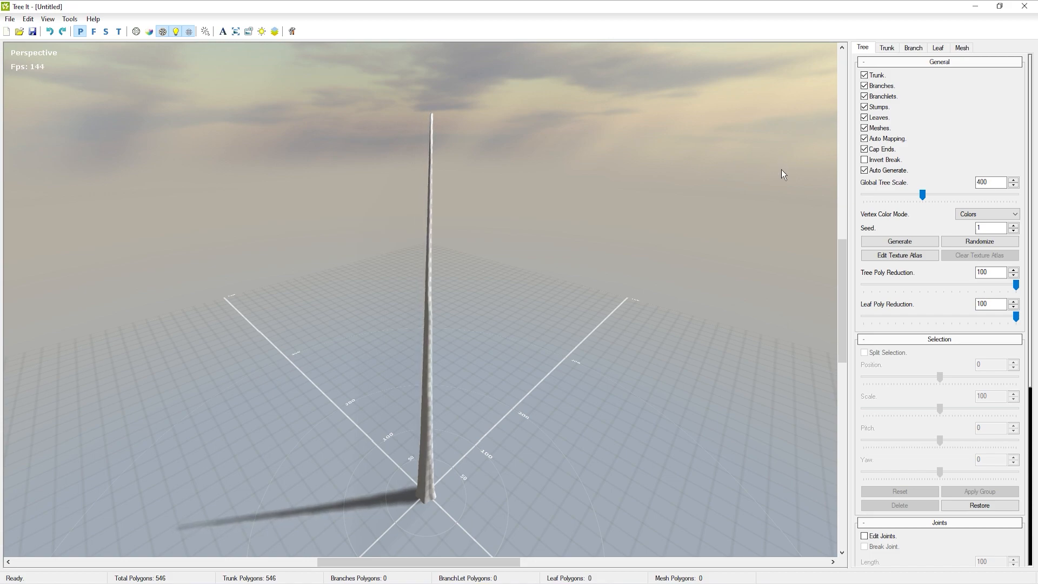
Step: Try out different Global Tree Scale, Tree Poly Reduction and Leaf Poly Reduction values on the tree
left_click_drag(928, 203, 970, 210)
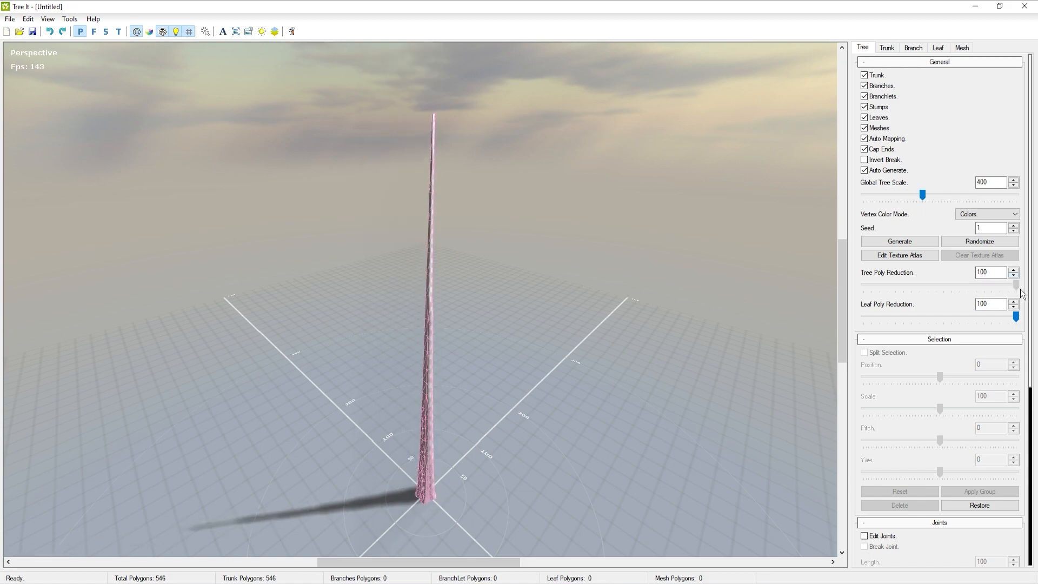
left_click_drag(1020, 290, 996, 290)
scroll(513, 387, "up", 3)
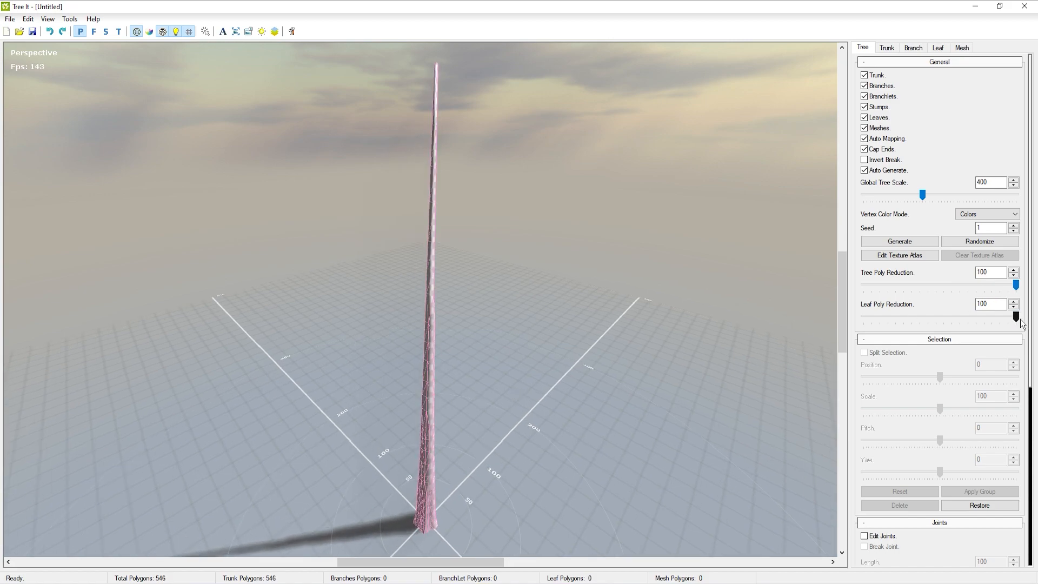
left_click_drag(1019, 320, 858, 326)
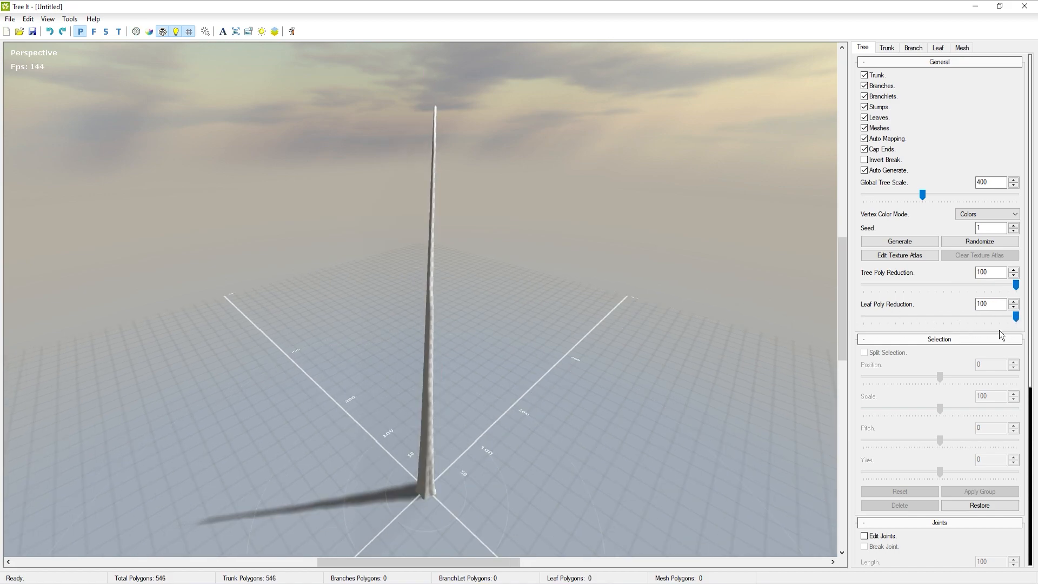
Step: Try bending the upper part of the trunk at its joints with Edit Joints enabled, and leave joint editing
scroll(958, 339, "down", 8)
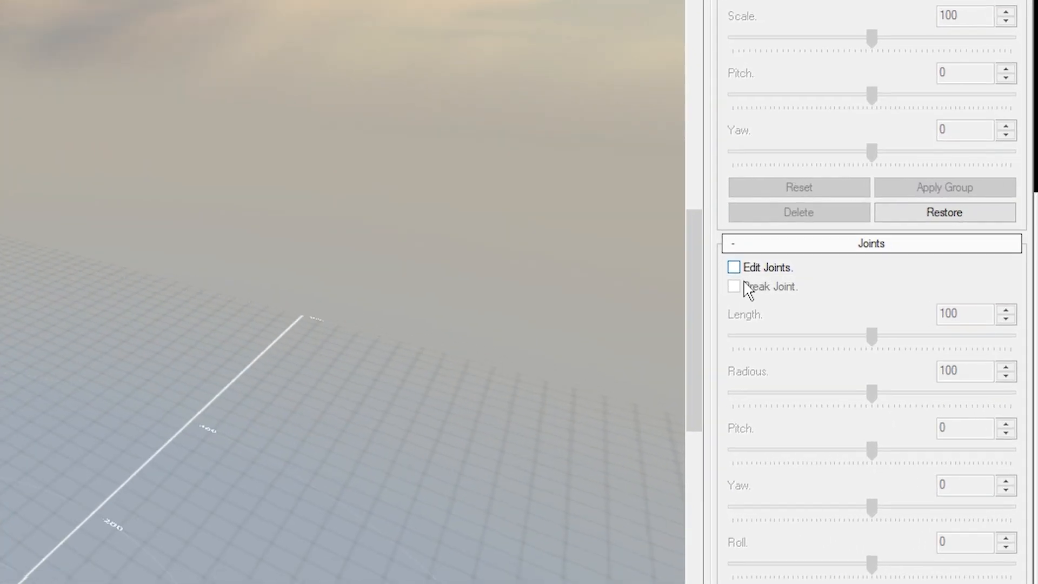
scroll(752, 298, "down", 1)
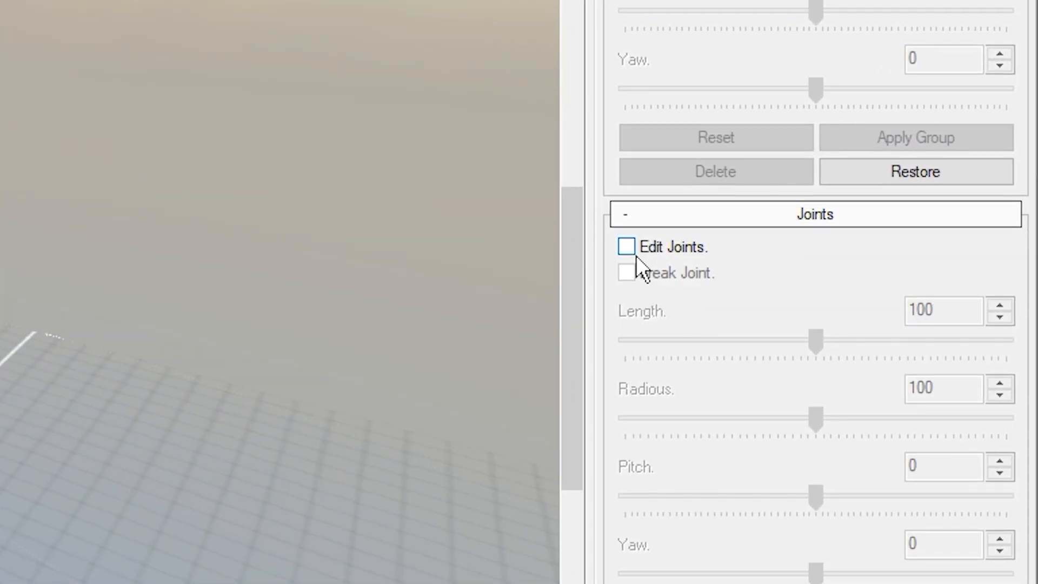
left_click(634, 251)
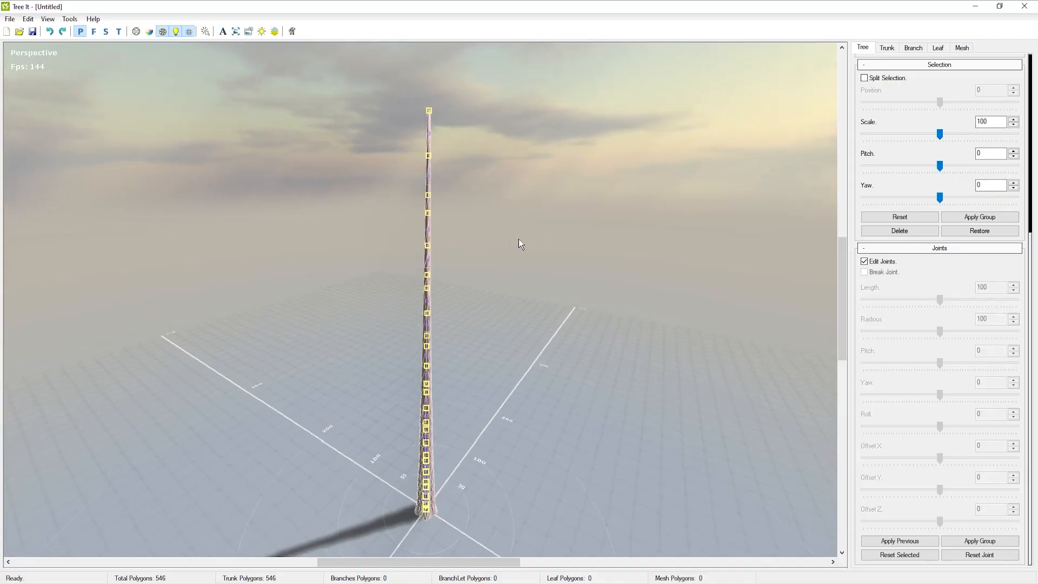
middle_click_drag(518, 239, 432, 239)
left_click(433, 280)
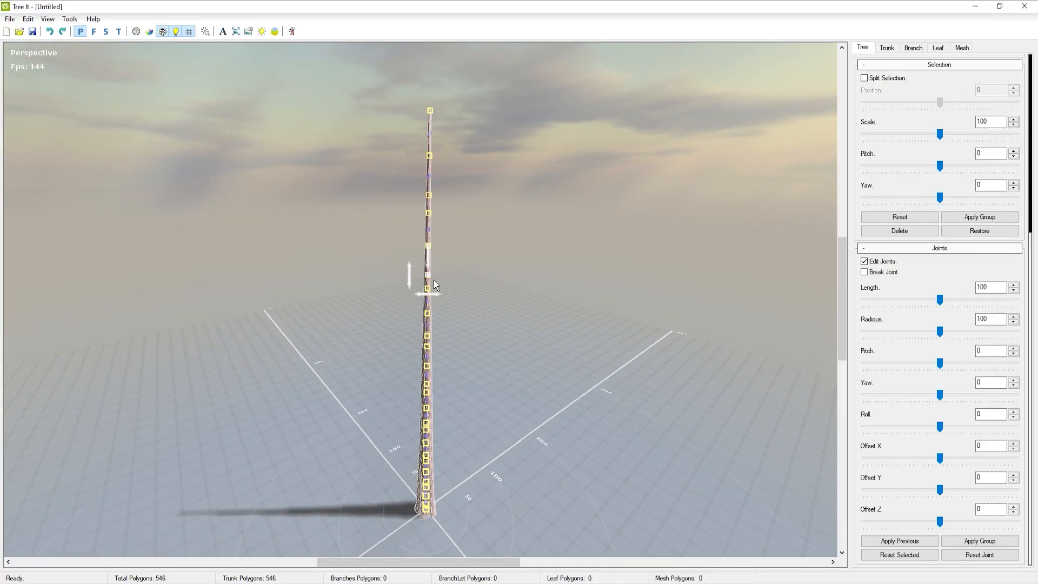
left_click_drag(439, 298, 391, 293)
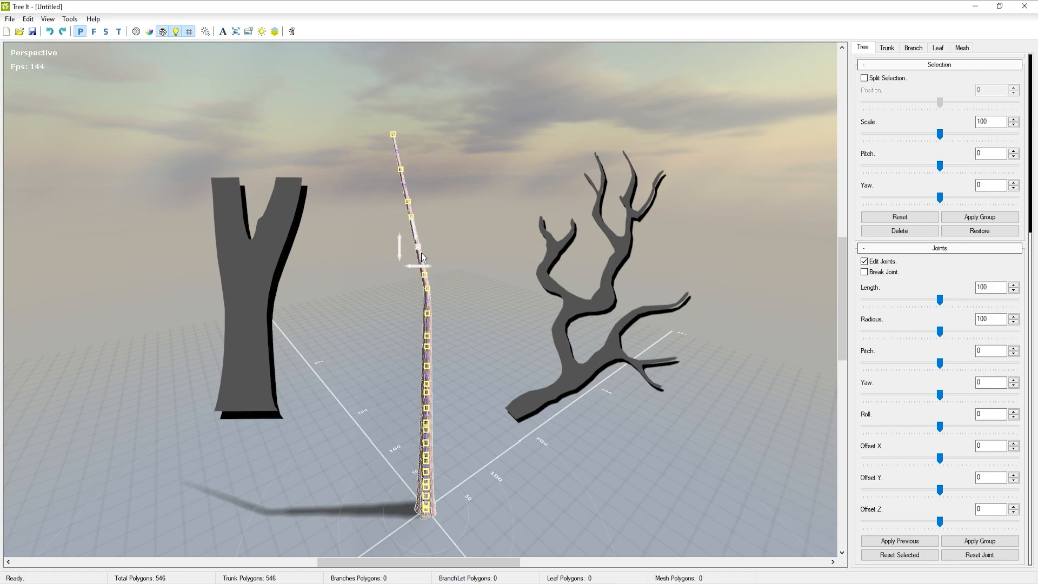
left_click_drag(441, 273, 510, 284)
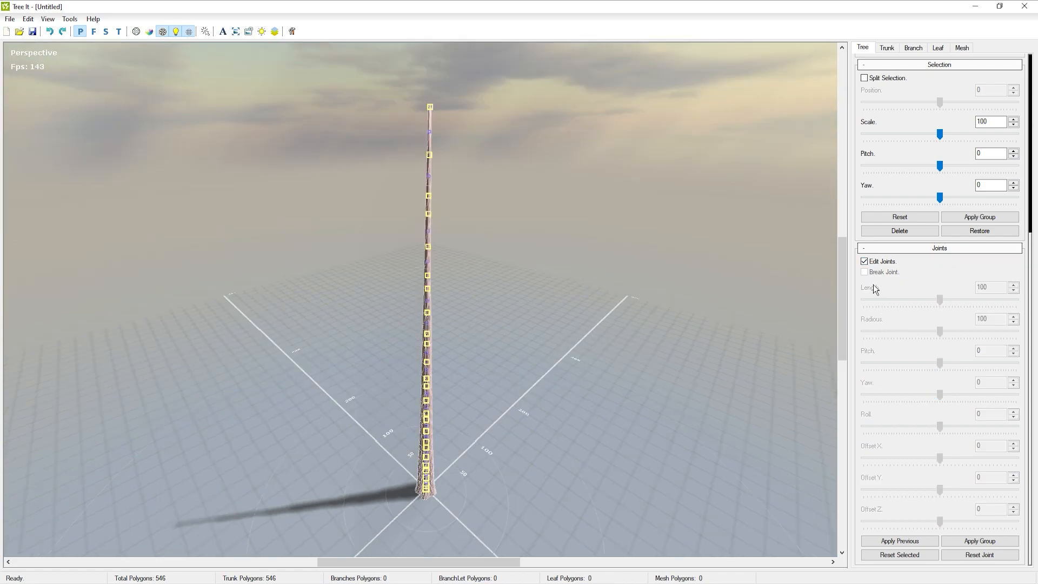
left_click(865, 262)
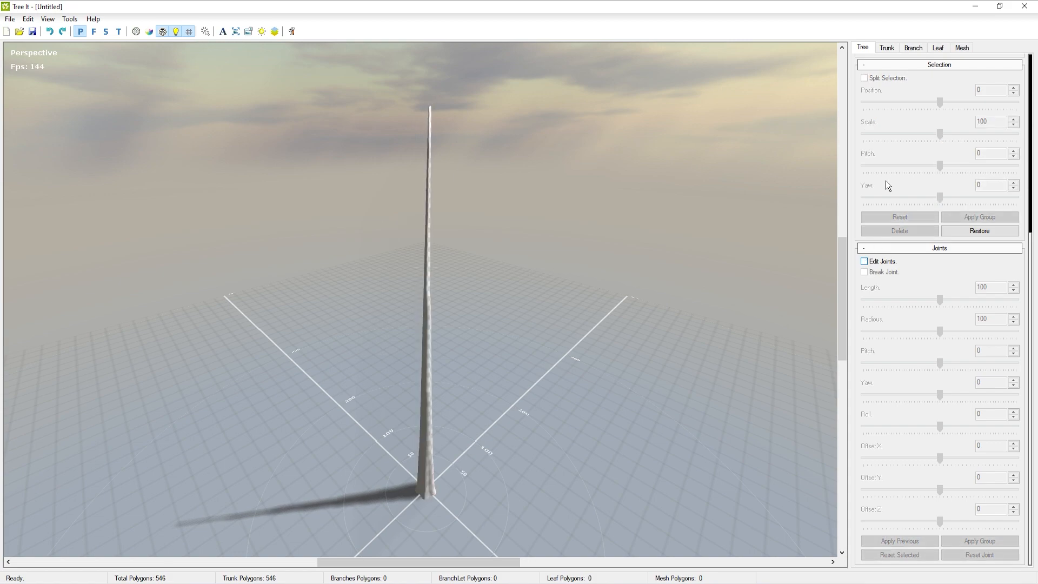
Step: Try higher Count and Split values for the trunk
left_click(889, 48)
left_click_drag(864, 89, 897, 90)
left_click_drag(863, 121, 958, 162)
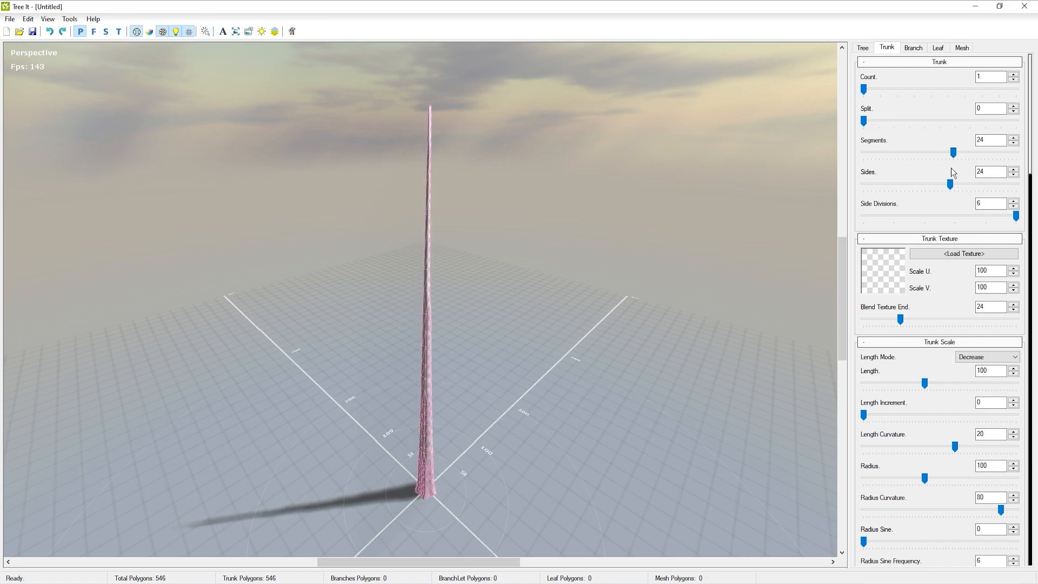
Step: Try other Segments and Sides values for the trunk and reduce its Side Divisions to 3, restoring the original values
left_click_drag(900, 156, 883, 157)
left_click_drag(954, 187, 907, 190)
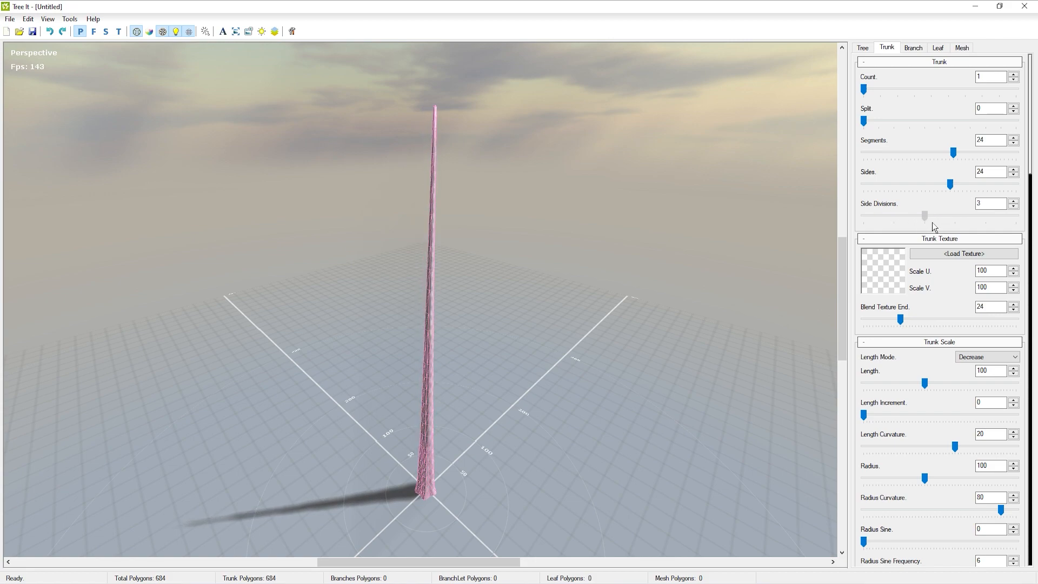
scroll(500, 373, "up", 4)
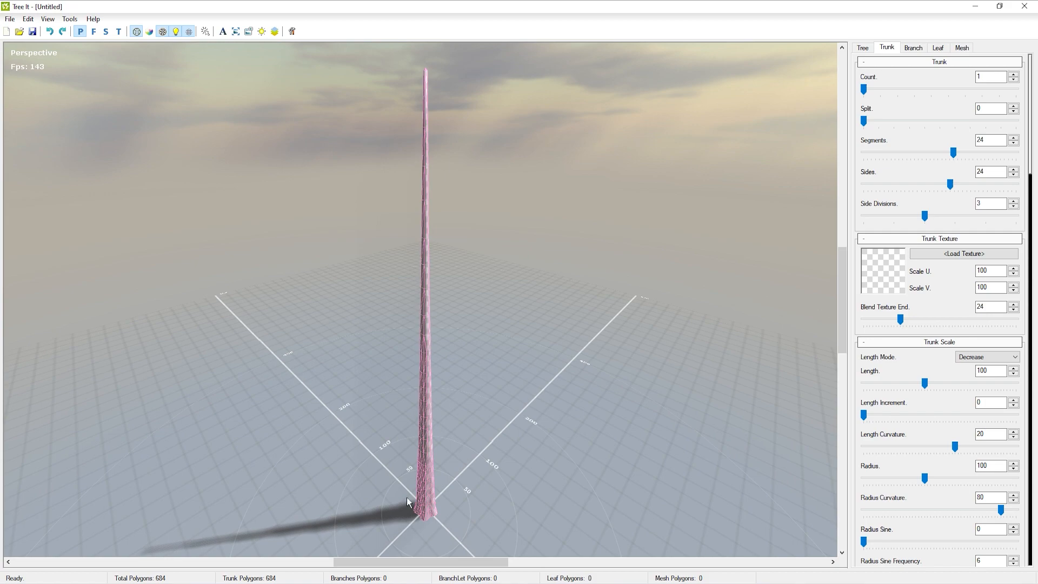
left_click_drag(931, 219, 1016, 217)
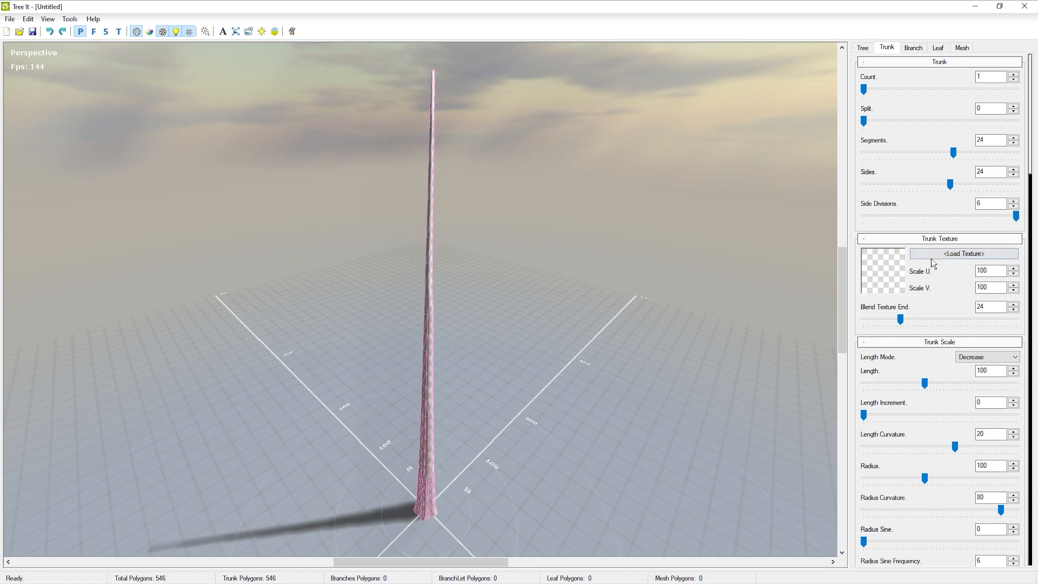
Step: Apply the preset bark01.png as the trunk's base bark texture
left_click(954, 255)
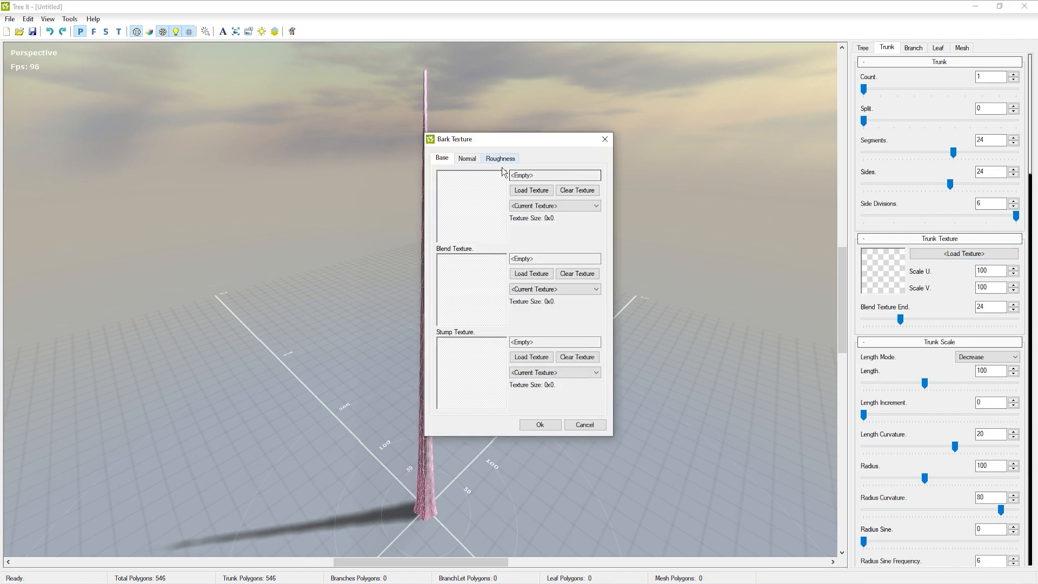
left_click(543, 196)
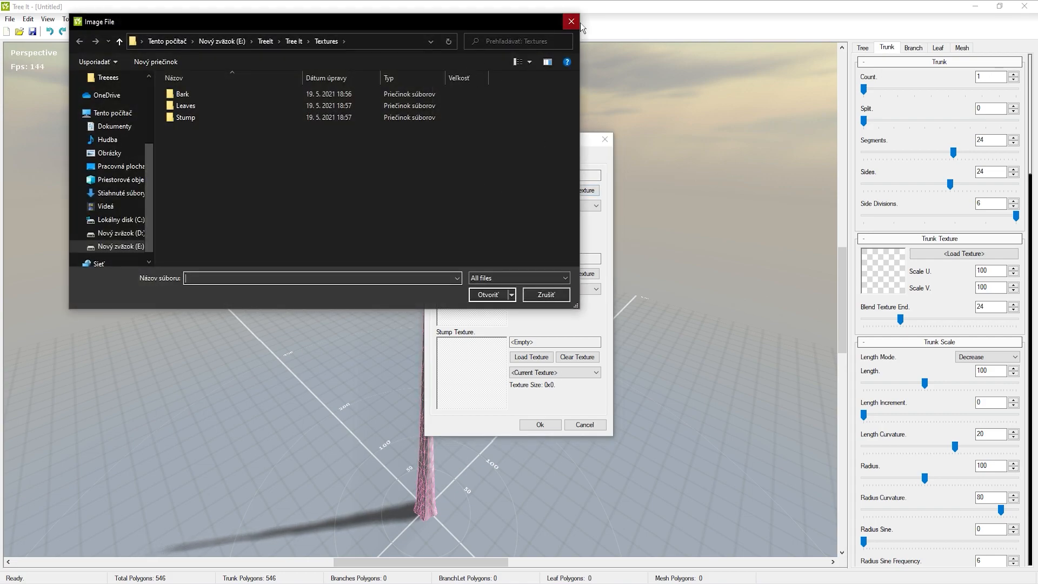
left_click(571, 22)
left_click(549, 206)
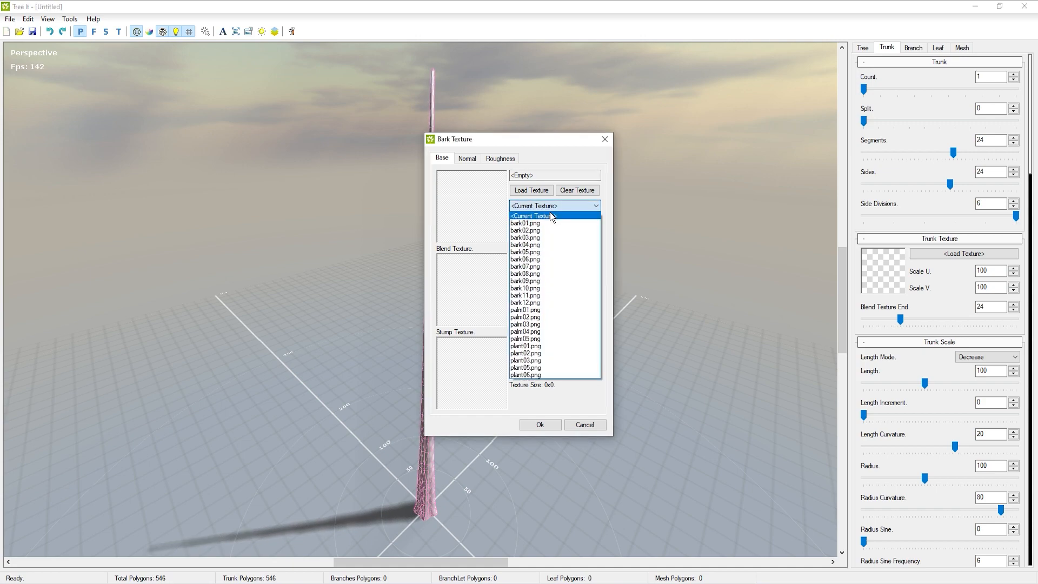
left_click(549, 224)
left_click_drag(527, 143, 644, 119)
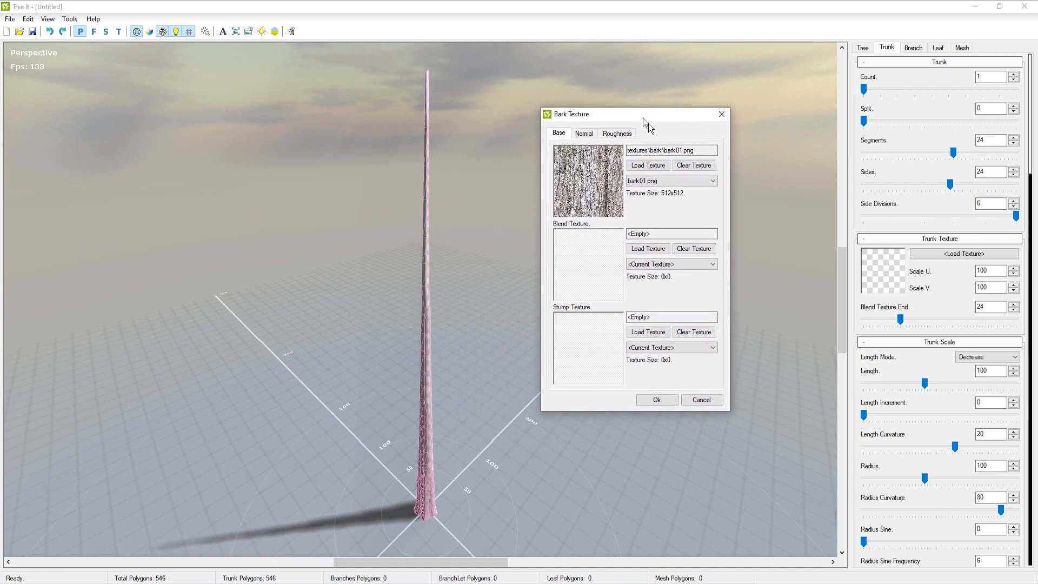
left_click(665, 399)
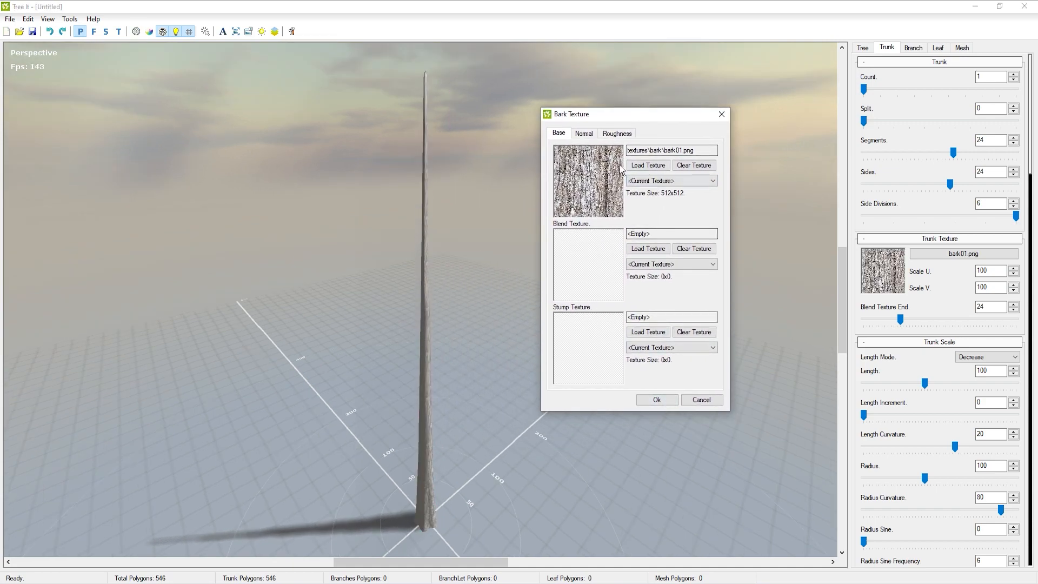
Step: Inspect the normal and roughness maps assigned to the trunk's bark texture
left_click(583, 134)
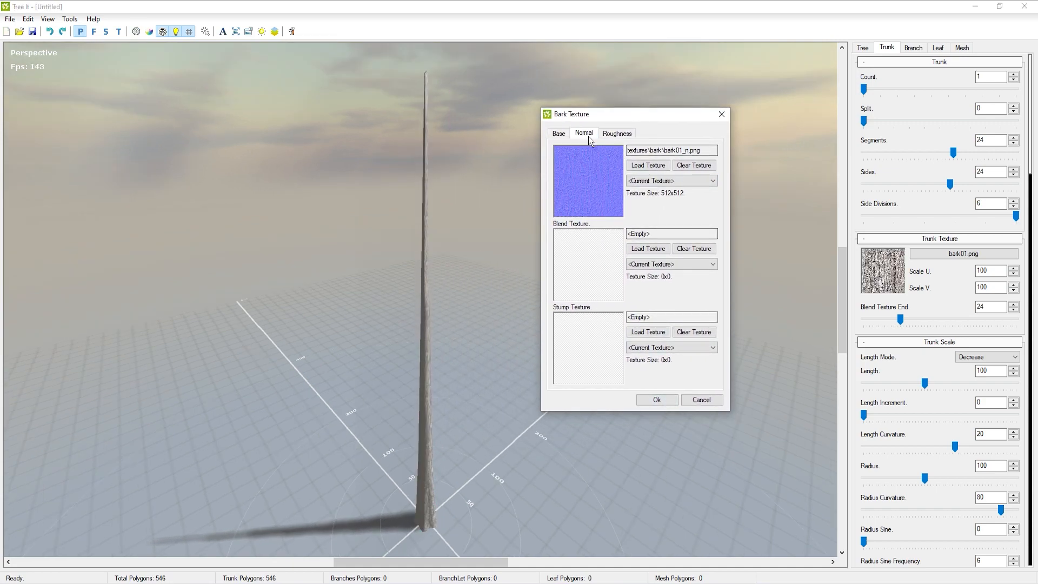
left_click(613, 138)
left_click(559, 134)
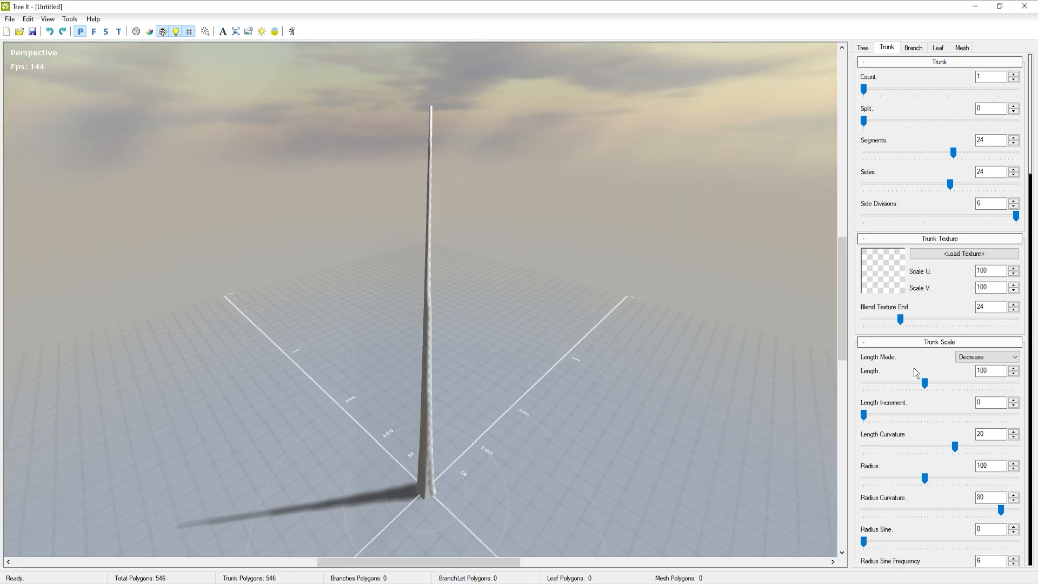
Step: Try a higher Length Increment for the trunk and set its Length Curvature to 0
scroll(914, 369, "down", 3)
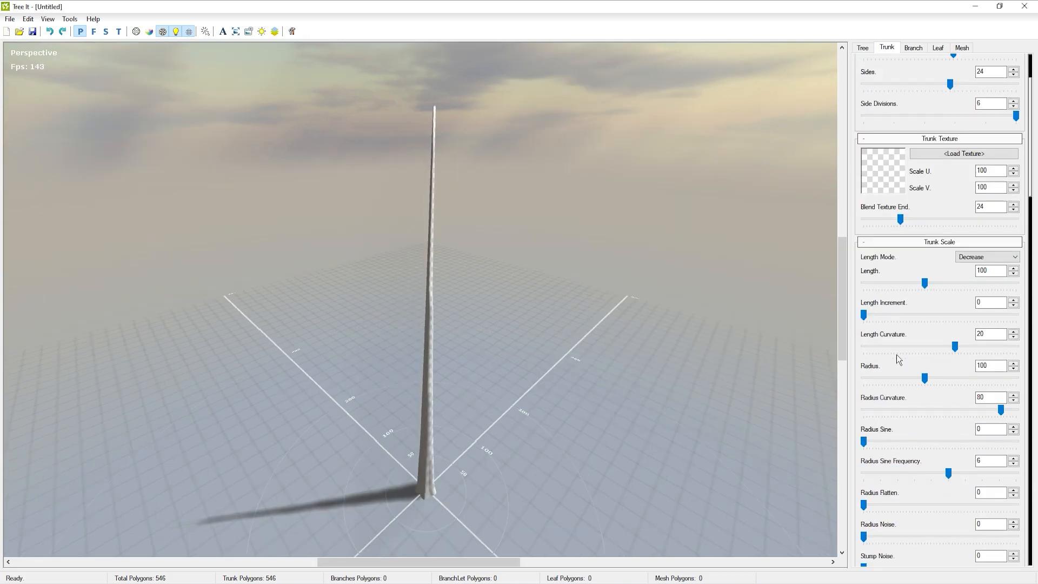
scroll(956, 250, "down", 3)
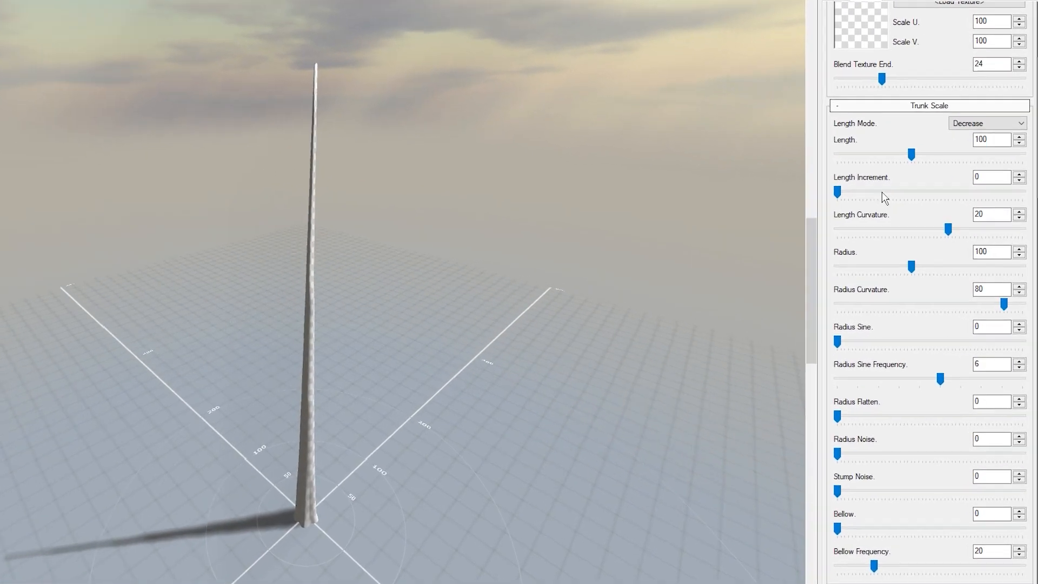
left_click_drag(949, 230, 891, 229)
left_click_drag(841, 193, 889, 201)
mouse_move(865, 99)
left_mouse_down()
mouse_move(809, 96)
mouse_move(892, 108)
mouse_move(796, 108)
mouse_move(863, 104)
left_mouse_up()
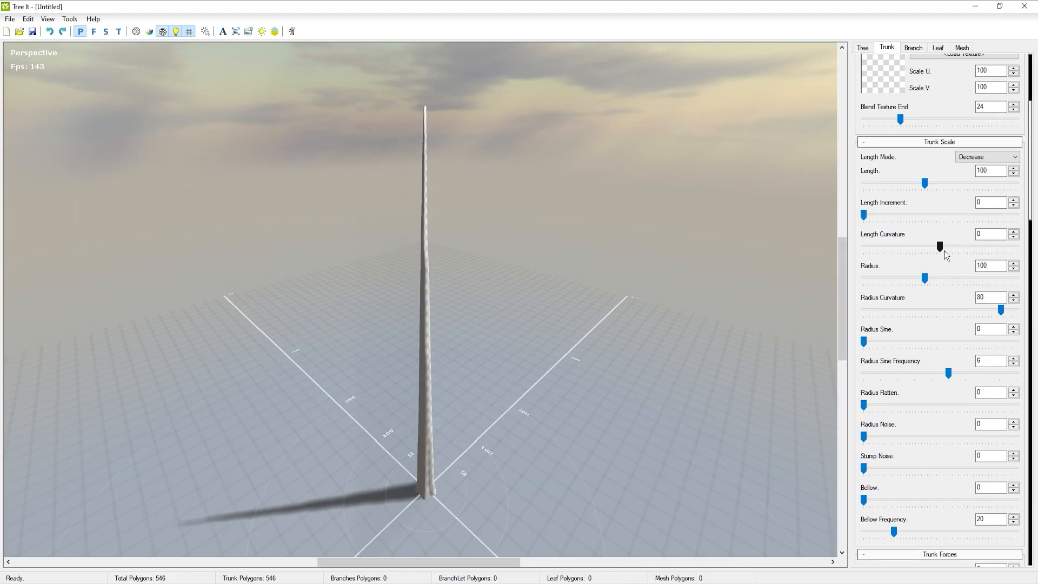
left_click_drag(890, 246, 956, 254)
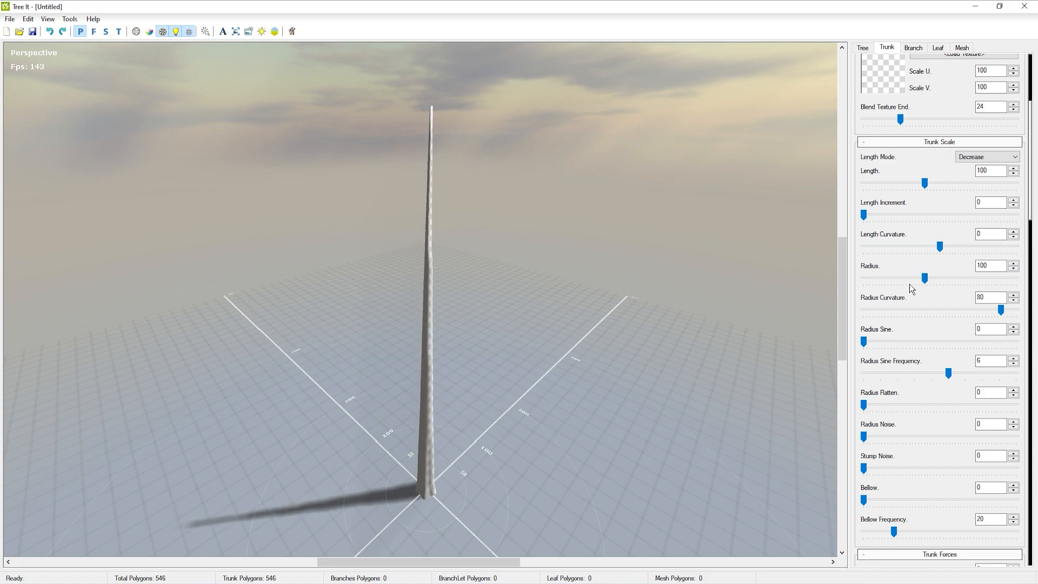
Step: Try different Radius and Radius Curvature values for the trunk, restoring them to 100 and 80
left_click_drag(882, 281, 929, 285)
mouse_move(1006, 312)
left_mouse_down()
mouse_move(953, 306)
mouse_move(1006, 313)
left_mouse_up()
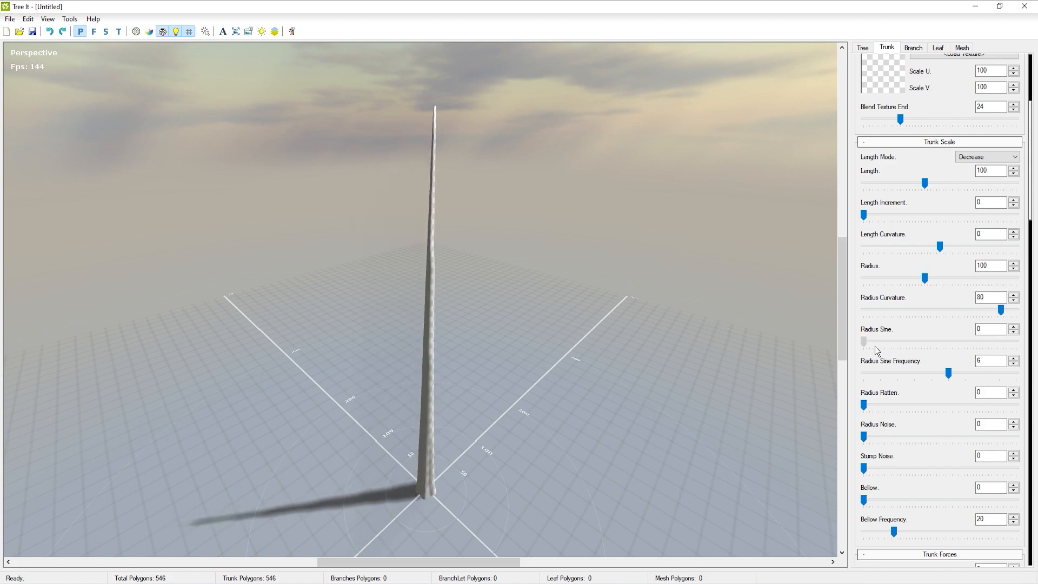
Step: Try a Radius Sine of 18 with a Radius Sine Frequency of 7 on the trunk, restoring them to 0 and 6
left_click_drag(948, 379, 960, 381)
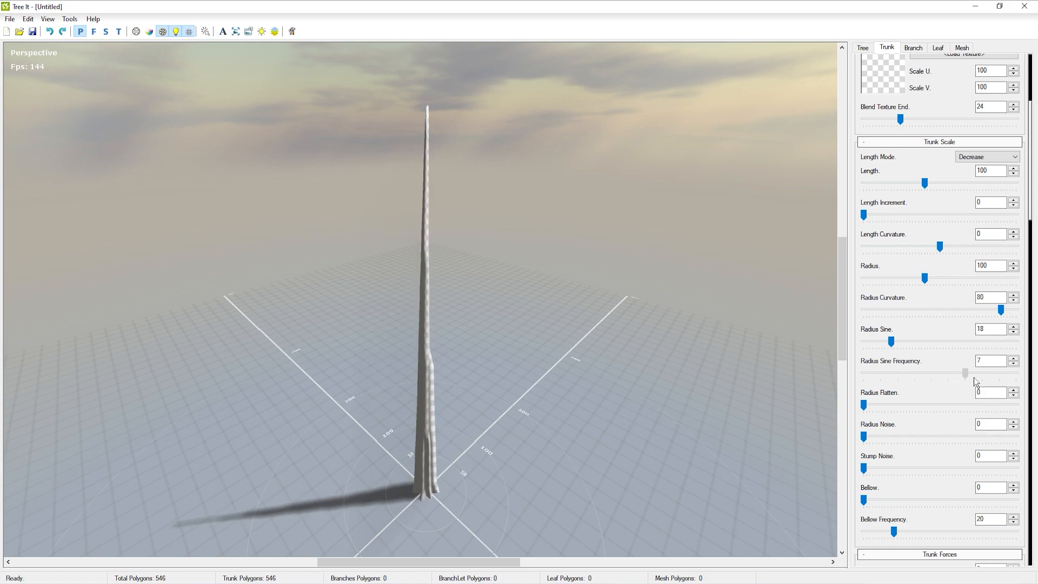
scroll(945, 372, "down", 5)
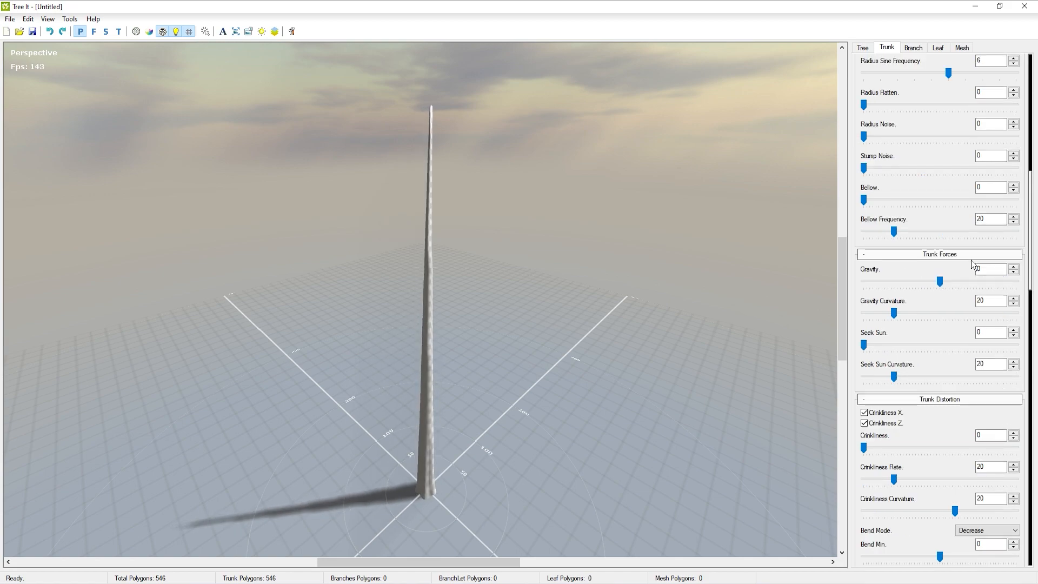
Step: Try different Gravity, Gravity Curvature and Seek Sun values for the trunk, returning all trunk forces to their defaults
left_click_drag(945, 283, 953, 293)
left_click_drag(893, 313, 923, 319)
left_click(50, 32)
left_click(50, 32)
left_click(876, 348)
left_click_drag(903, 381, 874, 372)
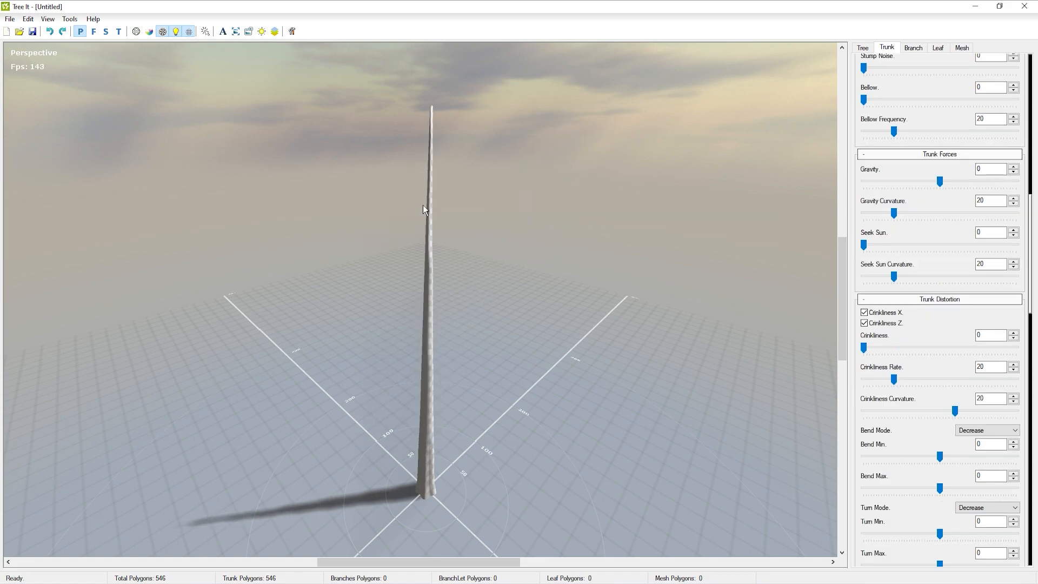
Step: Try Crinkliness and Bend values on the trunk, resetting them to 0, and set the Bend Mode to Randomize
mouse_move(870, 353)
left_mouse_down()
mouse_move(934, 357)
mouse_move(900, 349)
left_mouse_up()
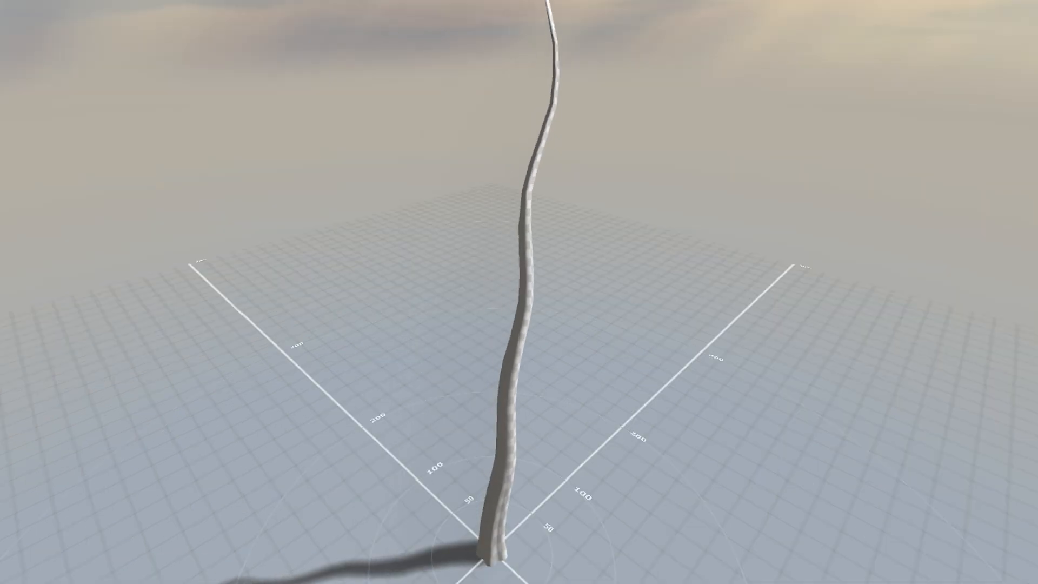
mouse_move(900, 385)
left_mouse_down()
mouse_move(935, 383)
mouse_move(914, 381)
left_mouse_up()
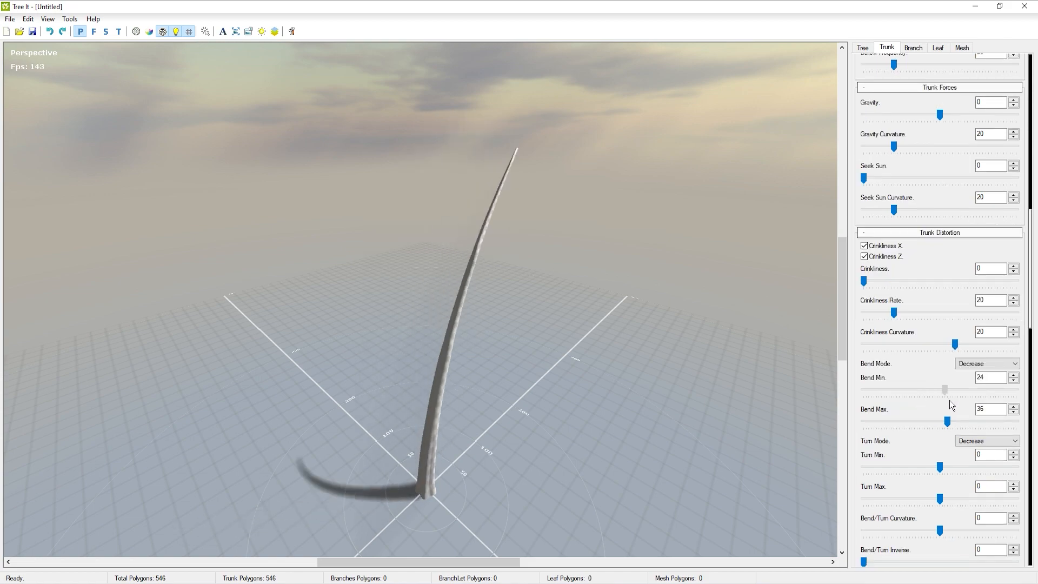
left_click_drag(949, 400, 927, 399)
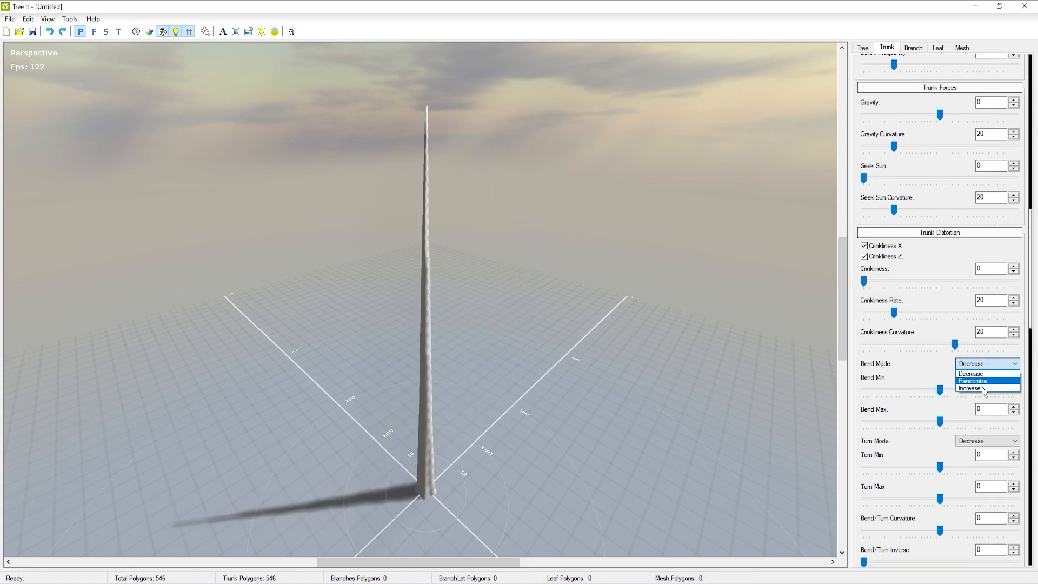
left_click(981, 387)
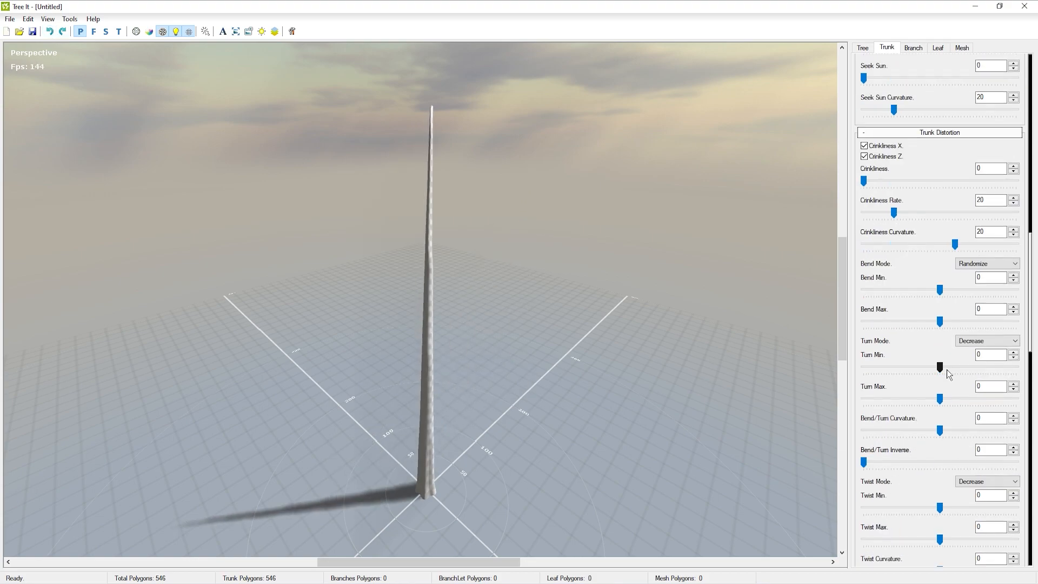
Step: Try different Turn, Bend/Turn and Twist values for the trunk distortion, resetting them all to 0
left_click_drag(948, 365, 961, 418)
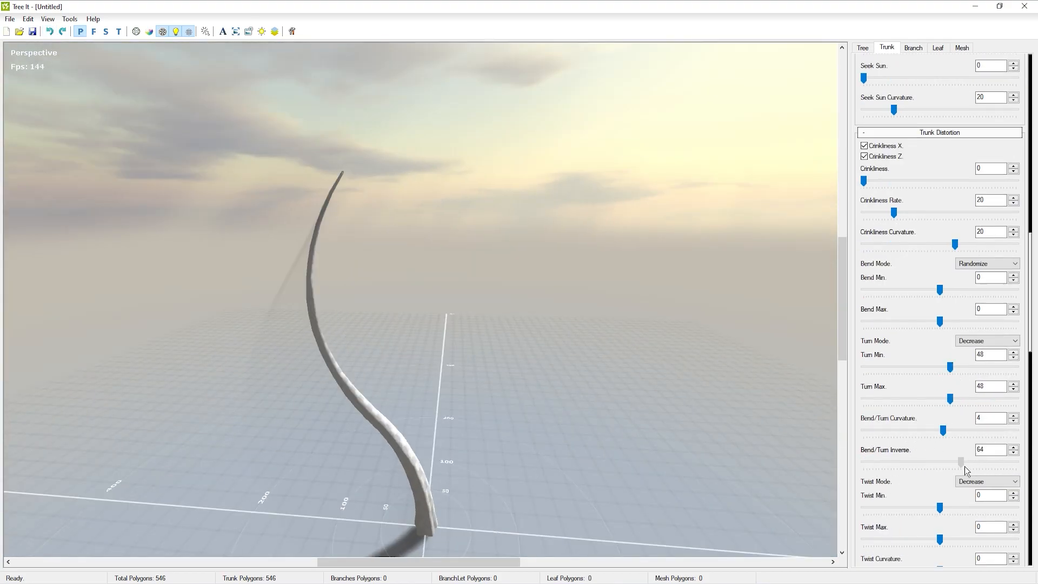
left_click_drag(949, 367, 865, 375)
left_click_drag(654, 365, 440, 447)
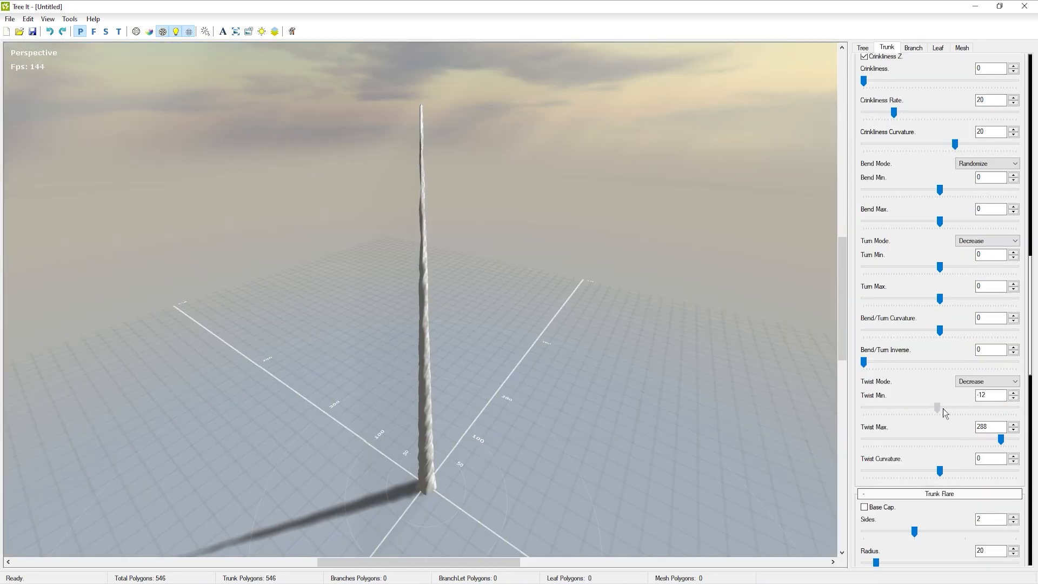
left_click_drag(1001, 439, 965, 446)
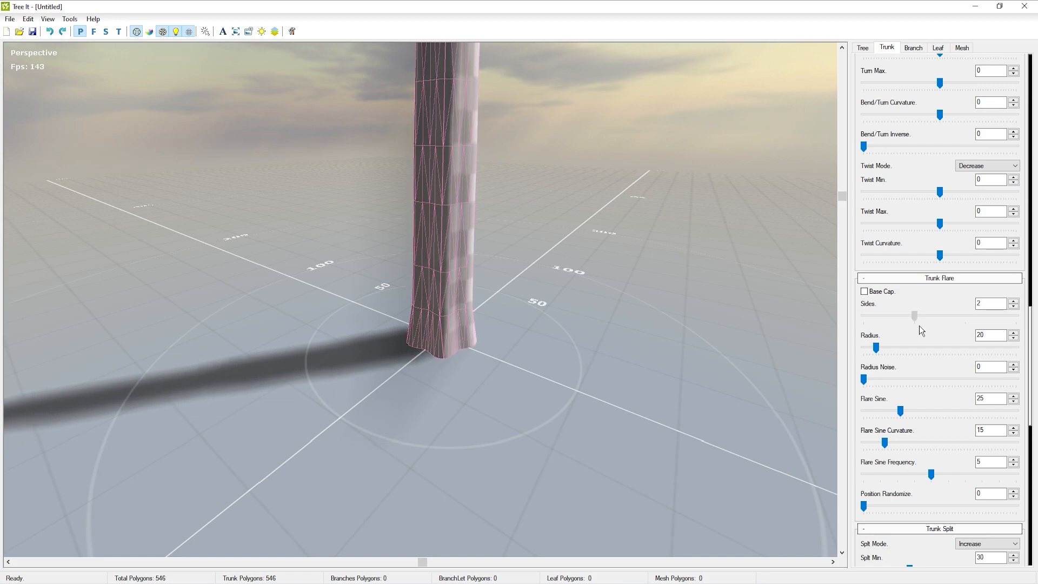
Step: Set the trunk flare's Radius to 40, Flare Sine to 42, Flare Sine Curvature to 16 and Flare Sine Frequency to 6
left_click_drag(931, 352, 895, 356)
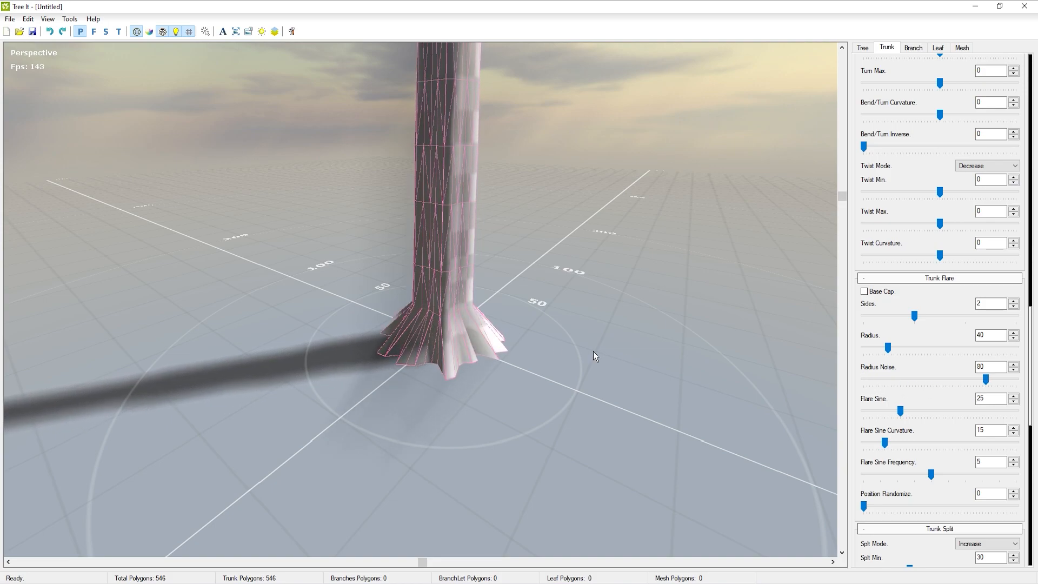
left_click(139, 35)
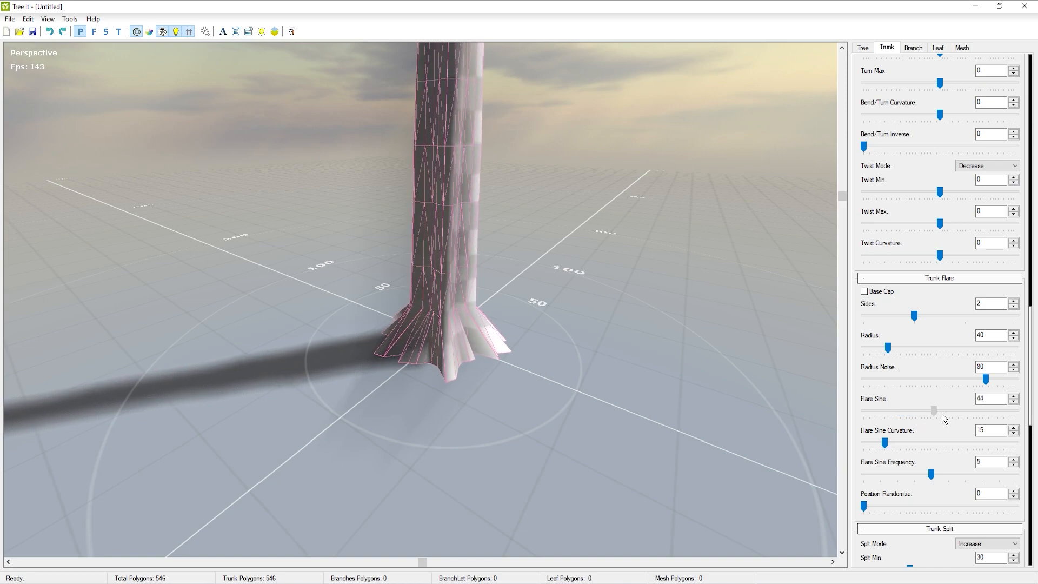
left_click_drag(940, 413, 950, 415)
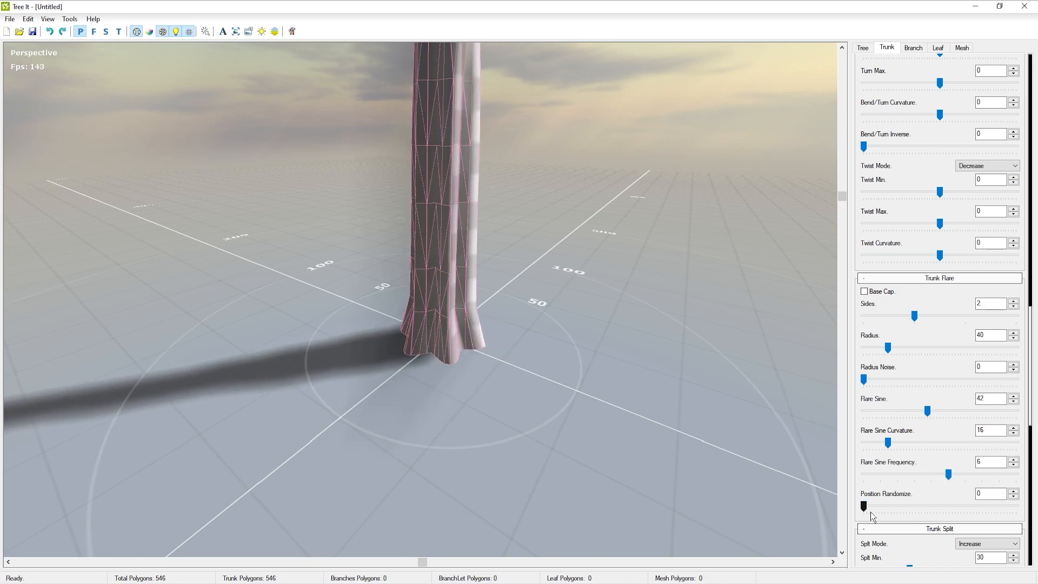
mouse_move(870, 511)
left_mouse_down()
mouse_move(947, 512)
mouse_move(872, 506)
left_mouse_up()
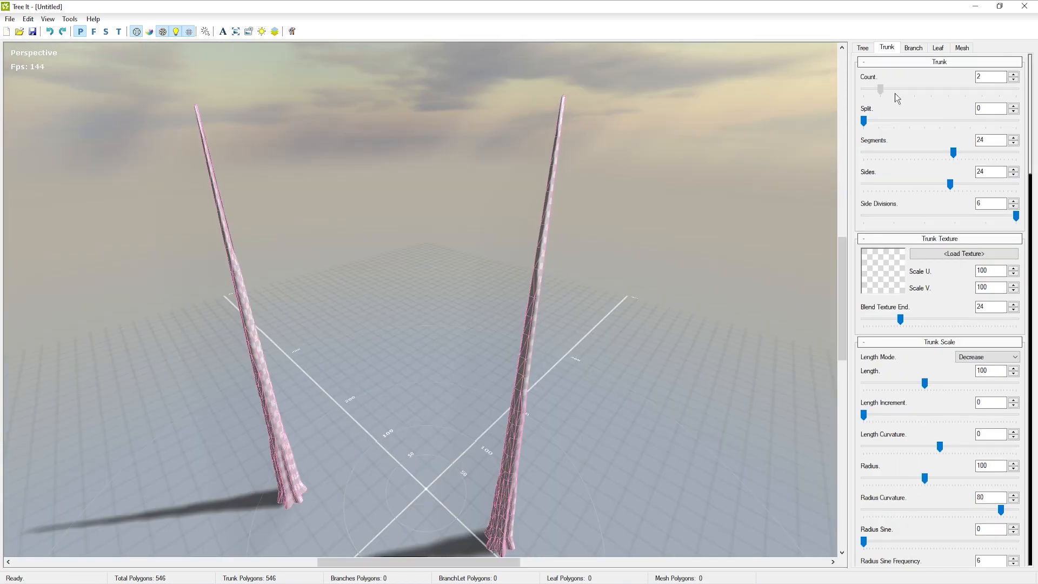
Step: Set the trunk's Count to 2 and its Split to 2
left_click_drag(881, 89, 966, 89)
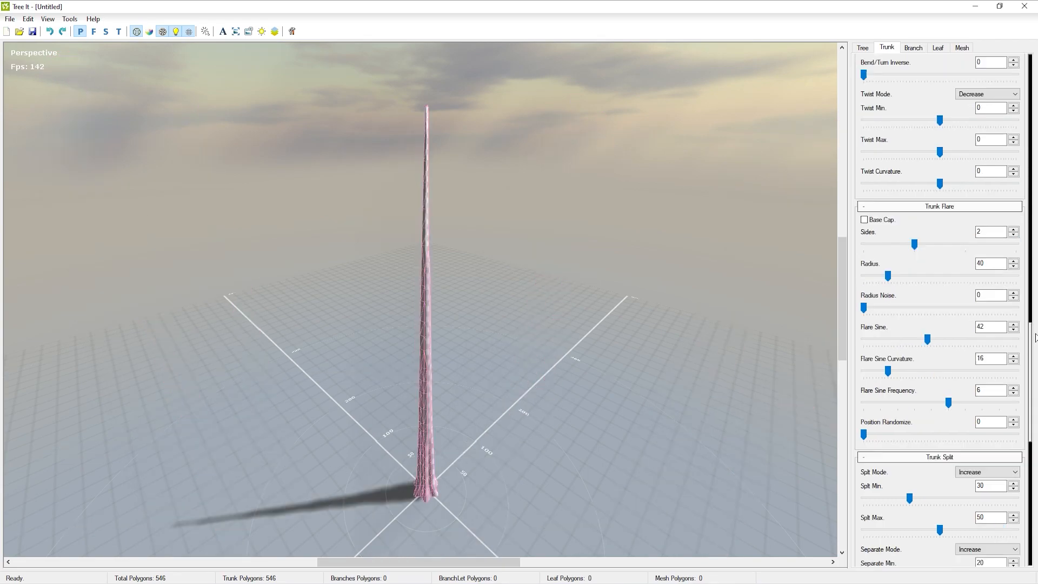
scroll(939, 325, "down", 5)
scroll(1020, 350, "down", 3)
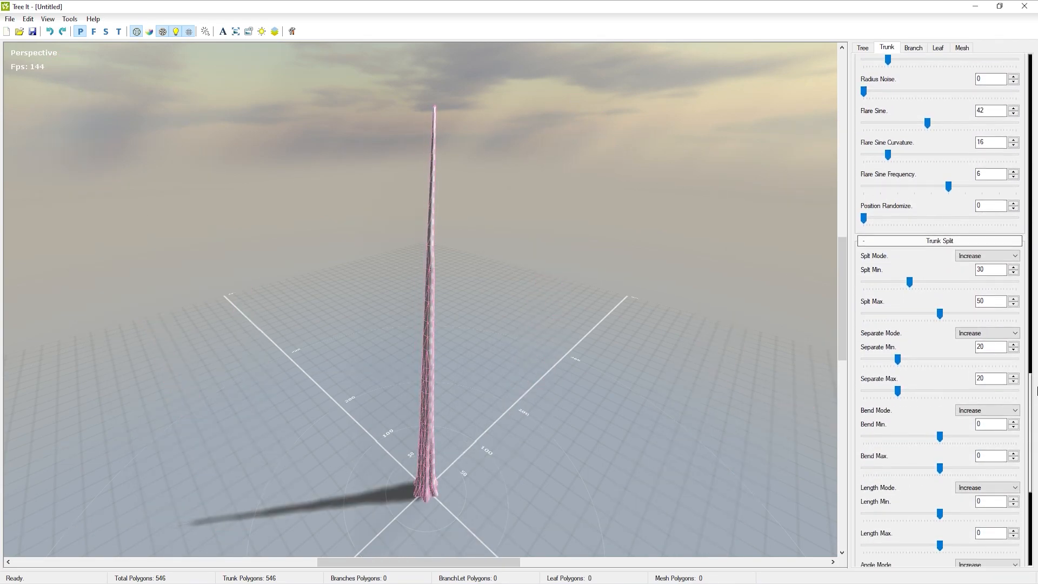
scroll(939, 324, "up", 15)
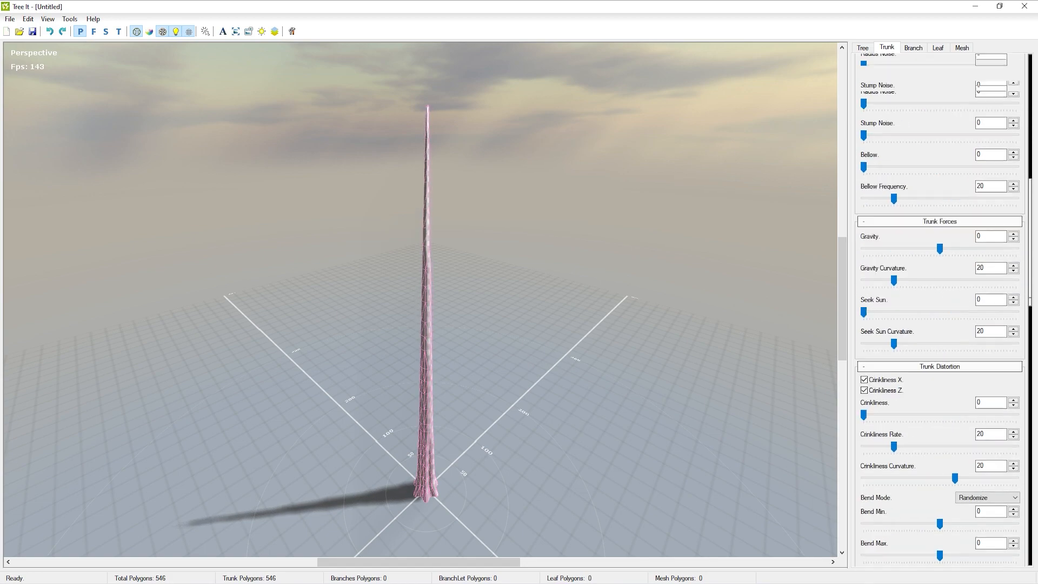
left_click_drag(875, 96, 881, 128)
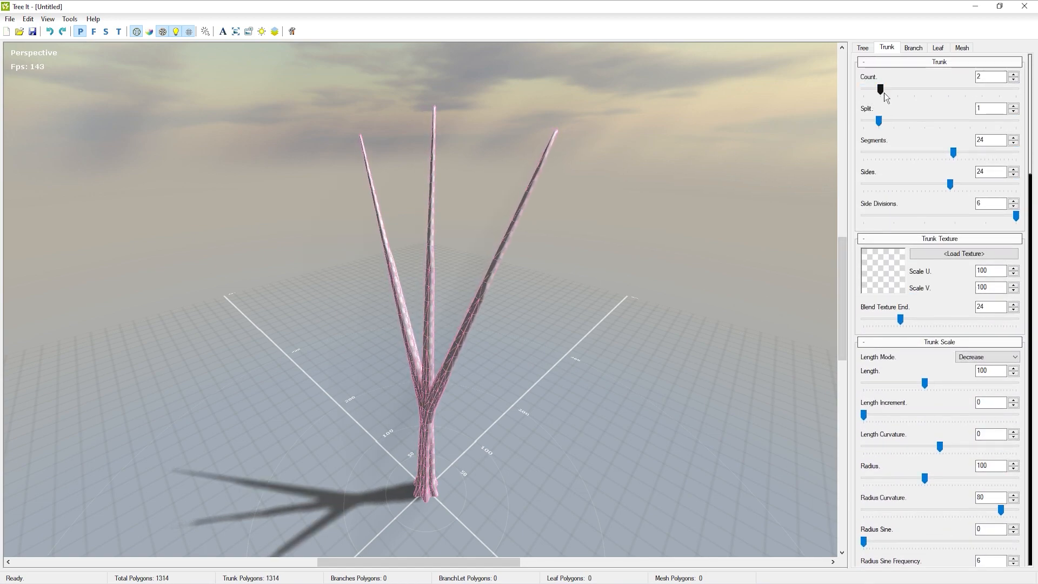
Step: Set the trunk split's Split Min to 22 and Split Max to 86
scroll(890, 239, "down", 12)
mouse_move(913, 234)
left_mouse_down()
mouse_move(882, 239)
mouse_move(922, 239)
mouse_move(897, 240)
left_mouse_up()
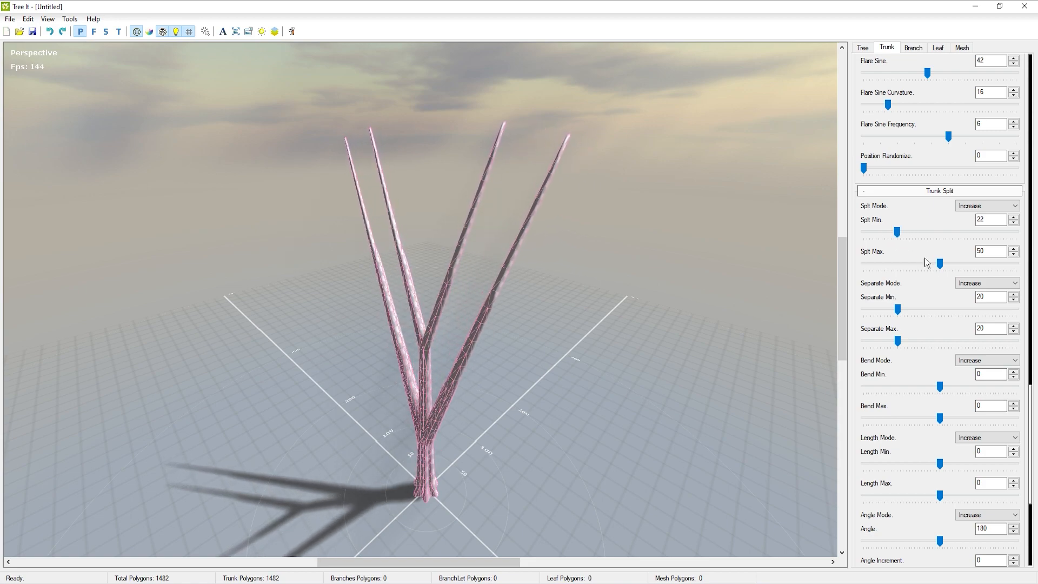
left_click_drag(944, 267, 1004, 270)
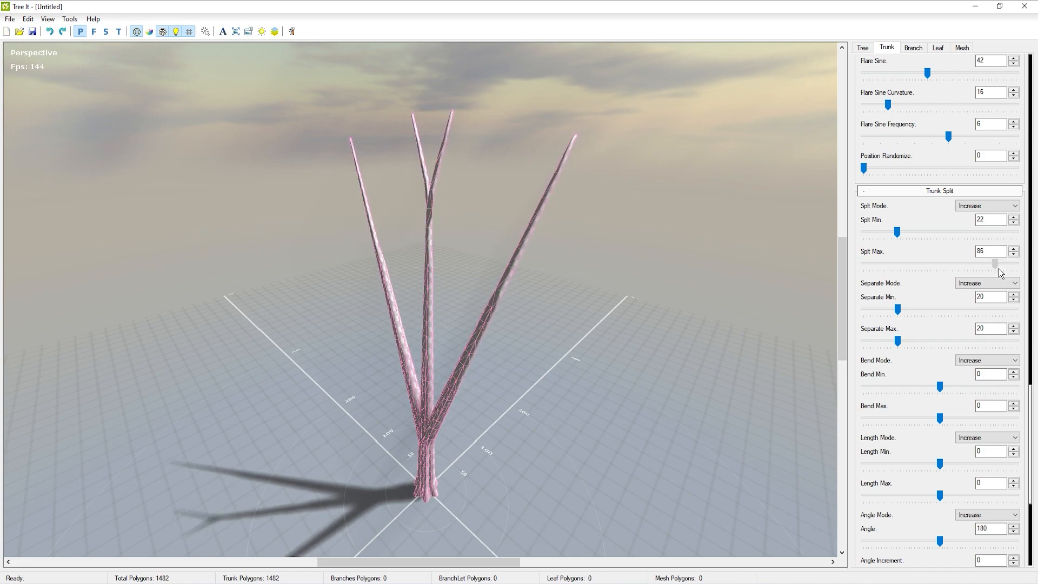
Step: Set the trunk split's Separate Min to 12 and Separate Max to 36, with Bend Min 60 and Bend Max 72
mouse_move(905, 312)
left_mouse_down()
mouse_move(971, 312)
mouse_move(906, 308)
left_mouse_up()
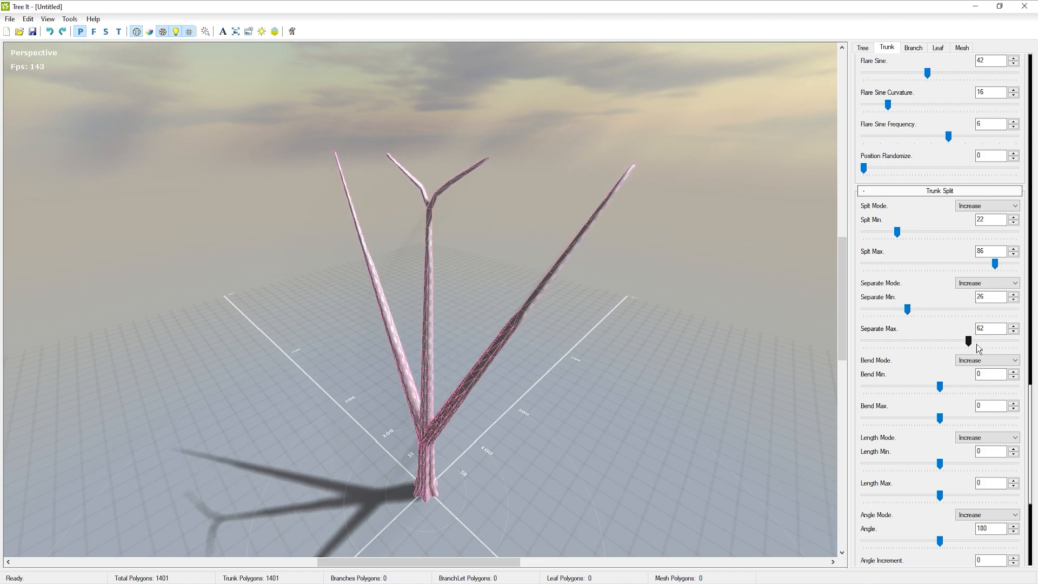
left_click_drag(910, 346, 969, 352)
mouse_move(943, 392)
left_mouse_down()
mouse_move(930, 393)
mouse_move(954, 393)
left_mouse_up()
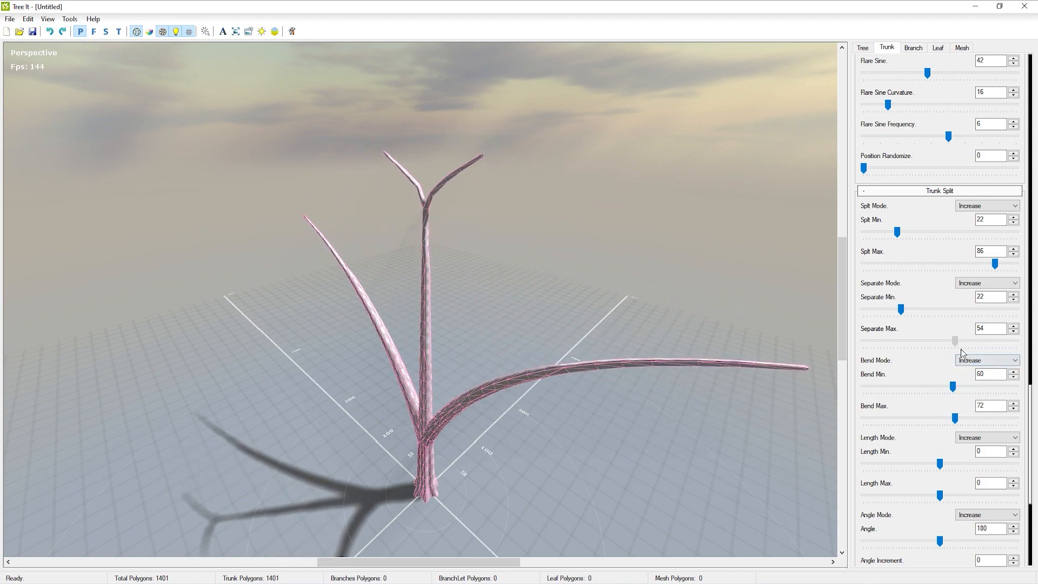
left_click_drag(902, 315, 889, 320)
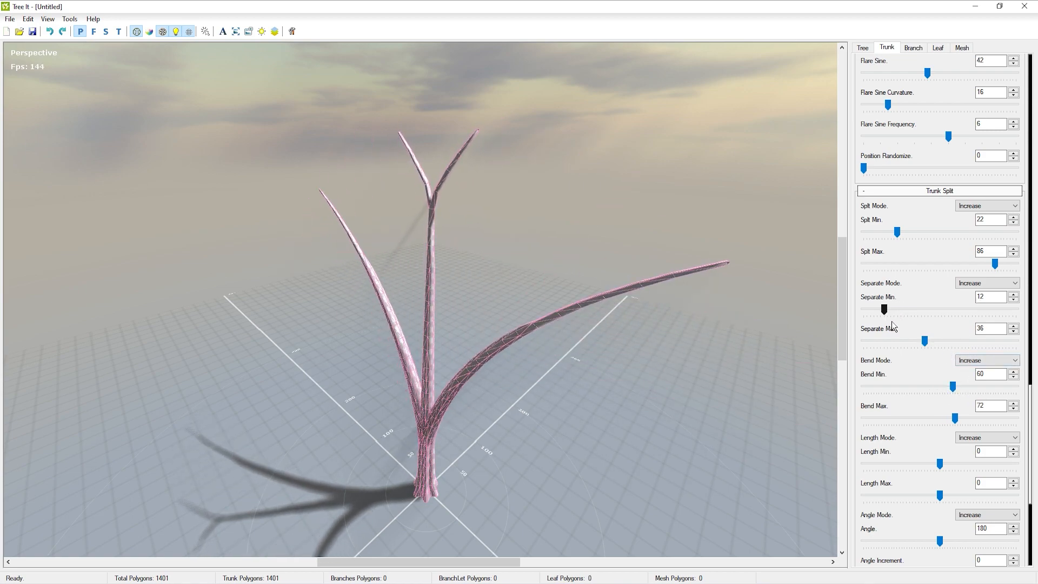
Step: Set the trunk split's Length Min to -36 and Length Max to 36, and try different Angle and Angle Increment values
mouse_move(914, 467)
left_mouse_down()
mouse_move(968, 462)
mouse_move(916, 465)
left_mouse_up()
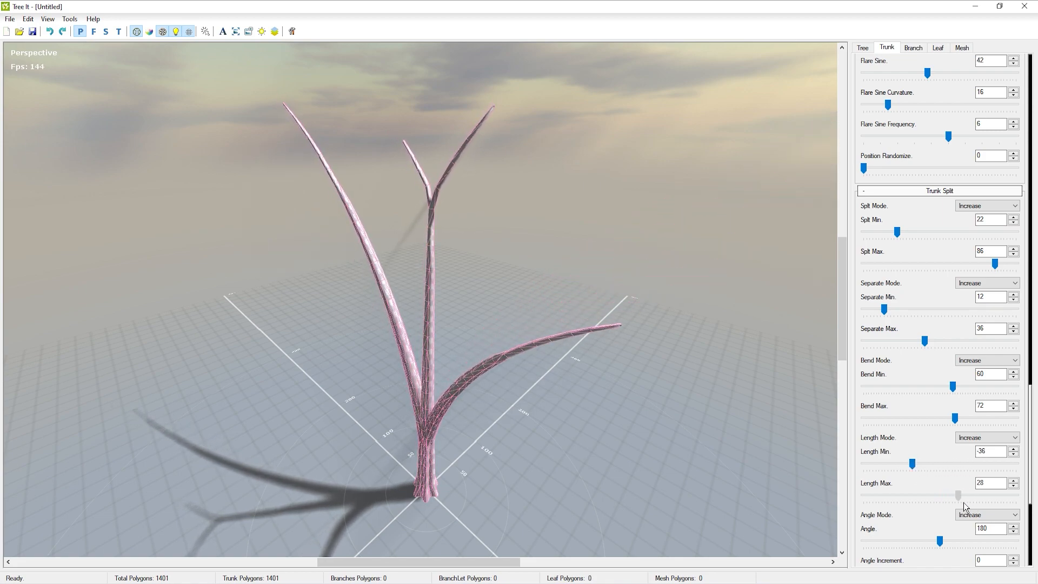
scroll(921, 473, "down", 3)
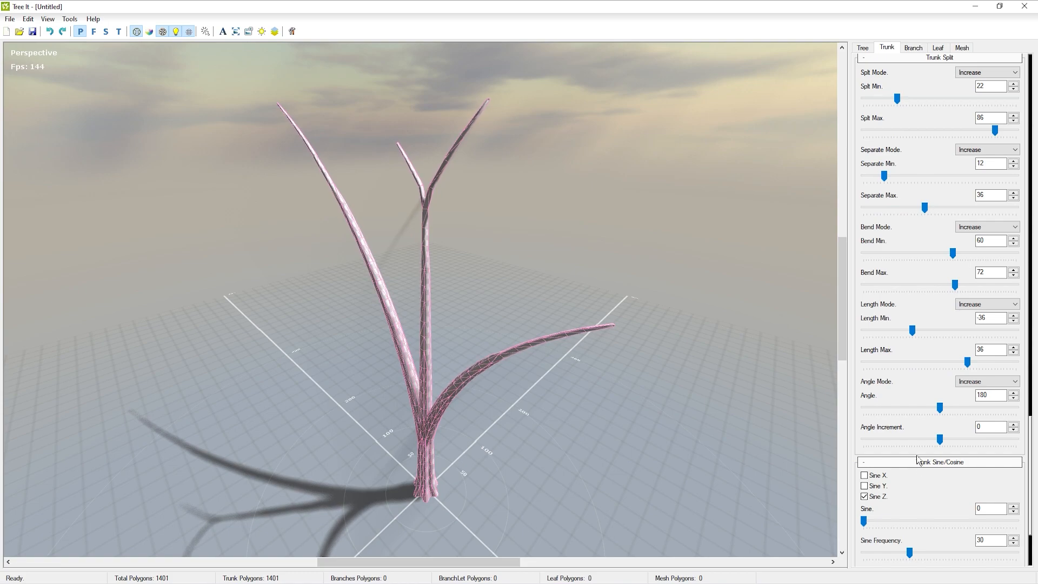
mouse_move(943, 410)
left_mouse_down()
mouse_move(924, 409)
mouse_move(940, 409)
mouse_move(929, 443)
mouse_move(899, 442)
left_mouse_up()
left_click(946, 443)
Step: Raise the trunk's Sine/Cosine distortion values to give the split trunk a wavy shape
scroll(900, 442, "down", 3)
mouse_move(864, 397)
left_mouse_down()
mouse_move(897, 400)
mouse_move(881, 401)
mouse_move(920, 426)
left_mouse_up()
left_click_drag(870, 492, 927, 489)
left_click_drag(697, 404, 434, 349)
mouse_move(987, 549)
left_mouse_down()
mouse_move(943, 546)
mouse_move(968, 547)
left_mouse_up()
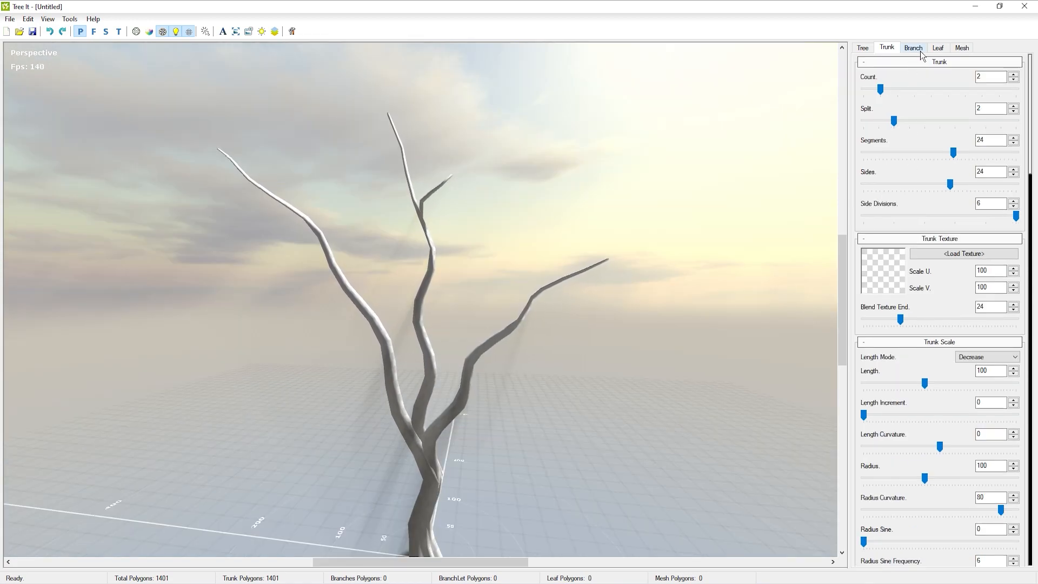
Step: Add branches to the trunk with a Count of 20, Split of 16 and Distribution of 100
left_click(913, 48)
left_click_drag(870, 105, 948, 115)
left_click_drag(778, 131, 745, 148)
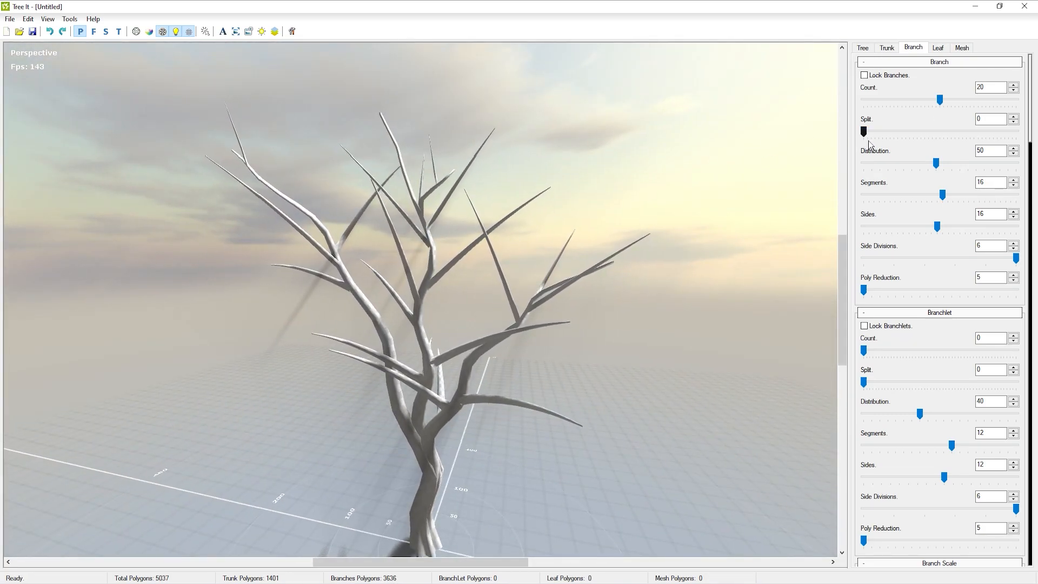
left_click_drag(871, 137, 932, 144)
mouse_move(781, 145)
left_mouse_down()
mouse_move(697, 148)
mouse_move(773, 152)
left_mouse_up()
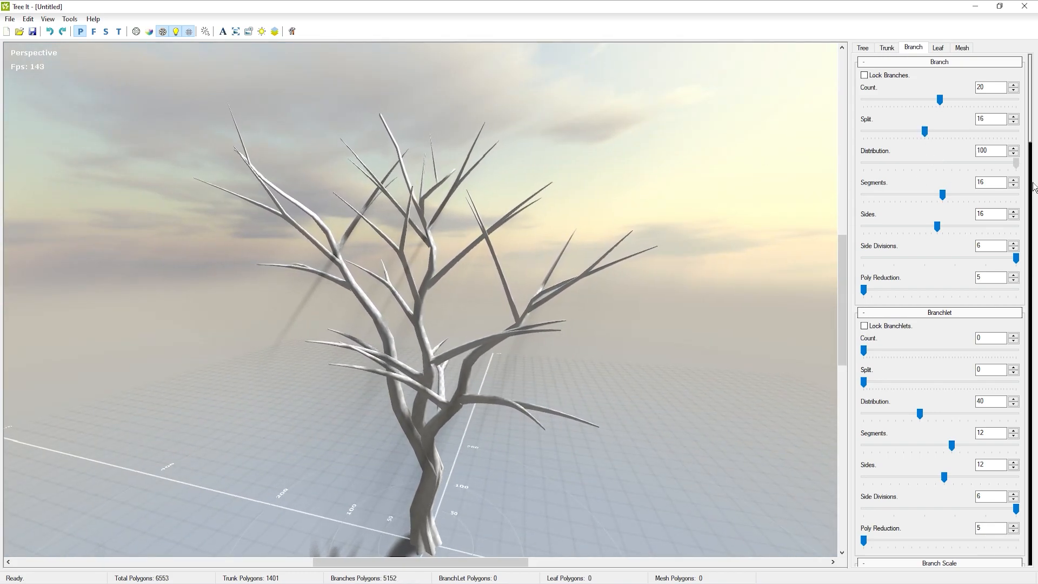
Step: Add branchlets with a Count of 54, Split of 54 and Distribution of 100
scroll(906, 202, "down", 3)
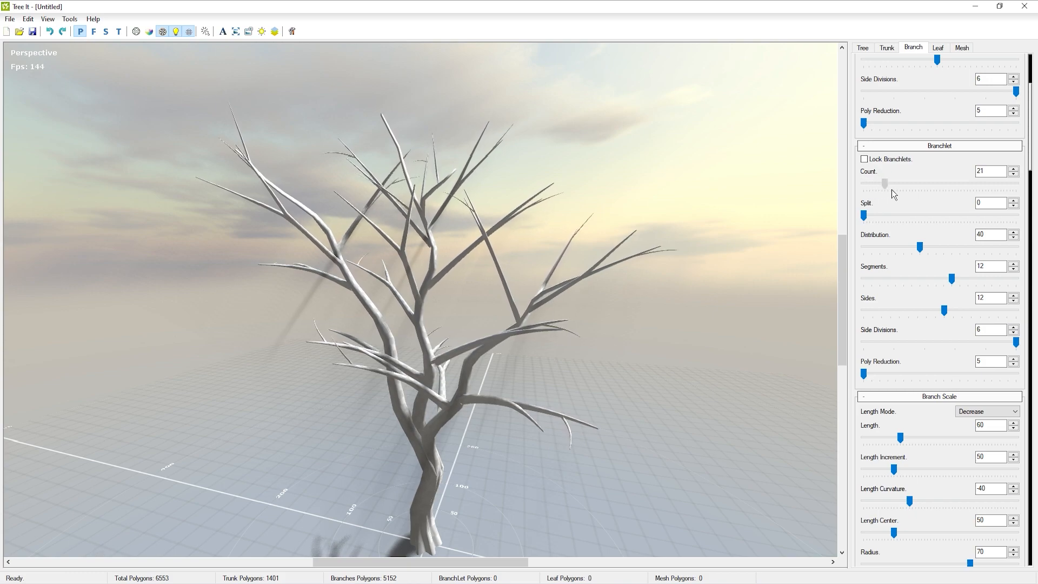
left_click_drag(926, 194, 925, 194)
left_click_drag(741, 195, 780, 203)
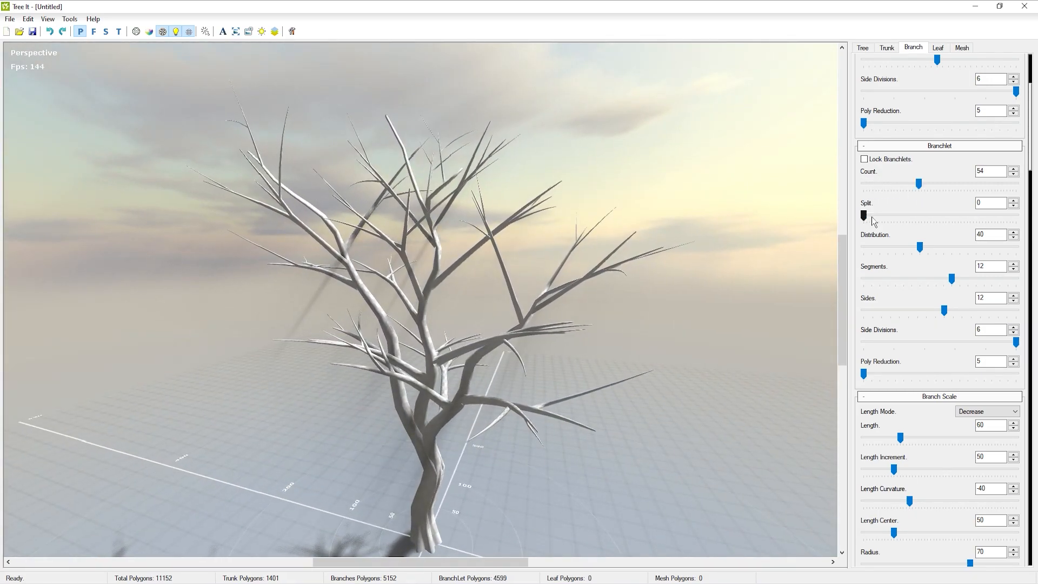
left_click_drag(898, 222, 919, 224)
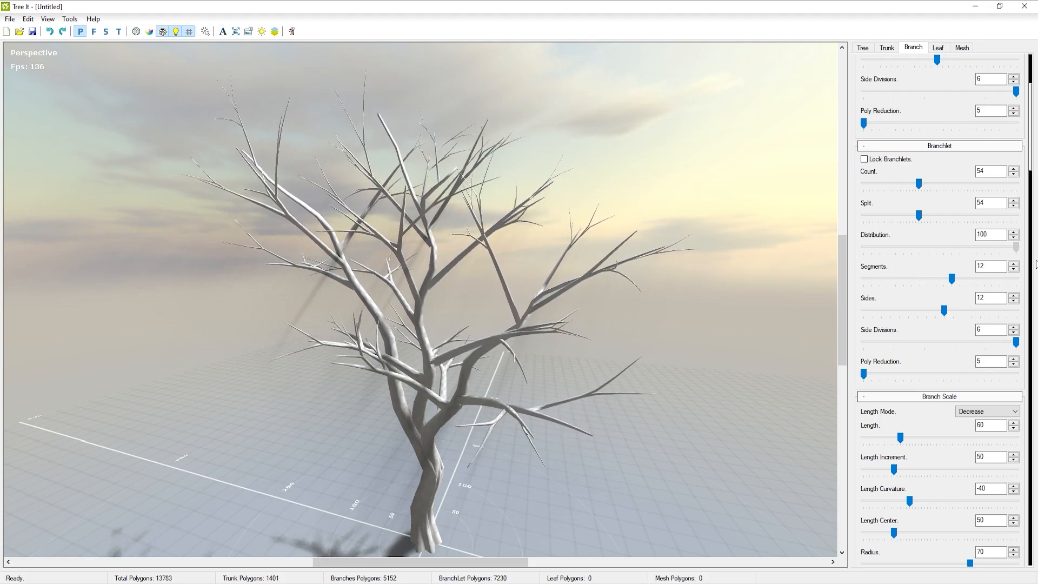
Step: Set the branches' Length to 55, Length Increment to 55 and Length Center to 0, keeping Length Curvature at -40
scroll(908, 303, "down", 4)
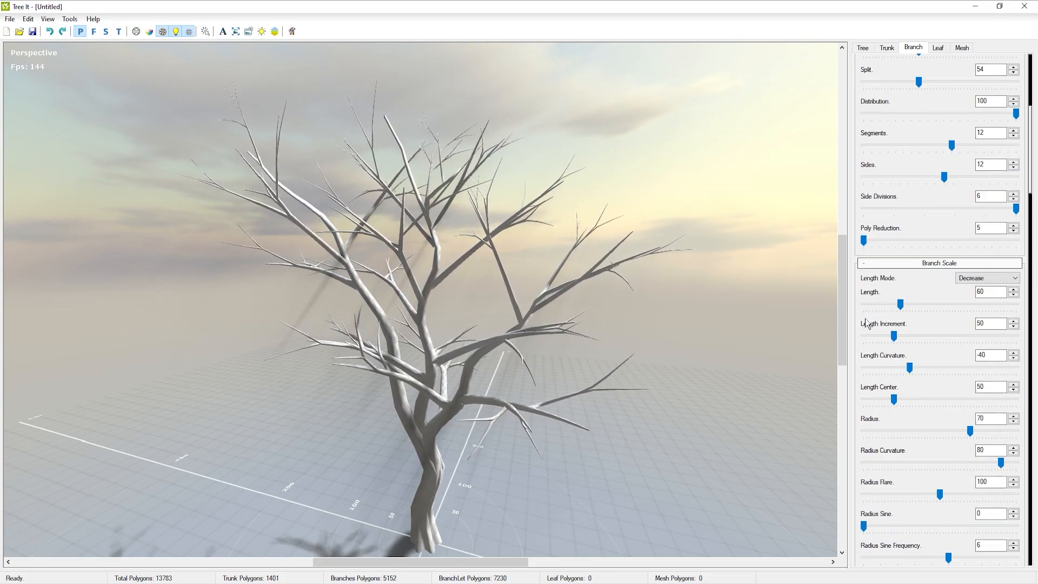
left_click_drag(901, 204, 896, 226)
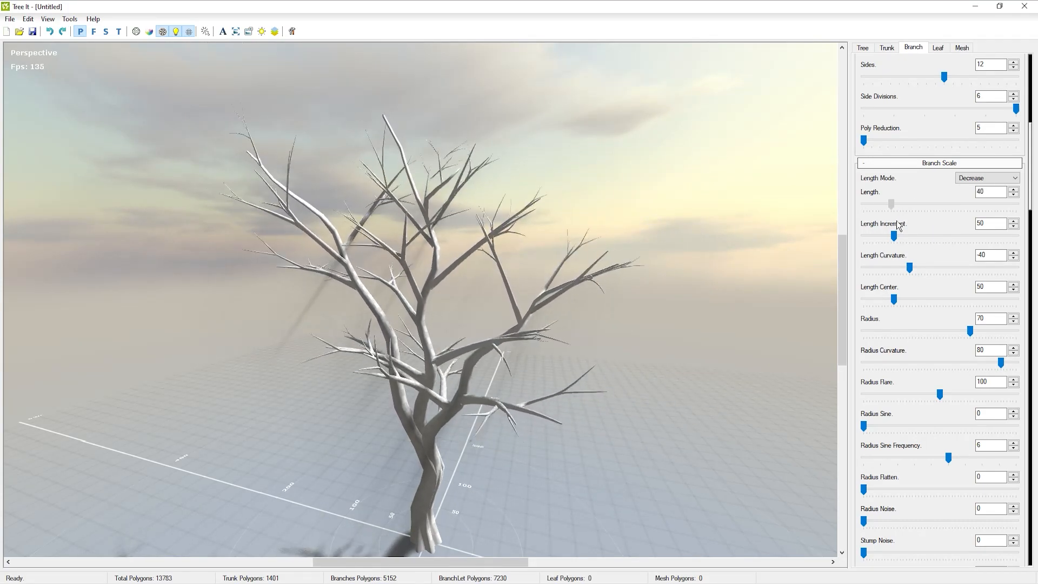
left_click(905, 236)
left_click_drag(912, 271, 811, 307)
scroll(713, 330, "down", 1)
middle_click_drag(697, 335, 669, 346)
Step: Set the branches' Radius to 58 and try a Radius Curvature of 100, undoing the curvature change
scroll(890, 358, "down", 2)
scroll(891, 358, "down", 1)
left_click_drag(972, 235, 1016, 276)
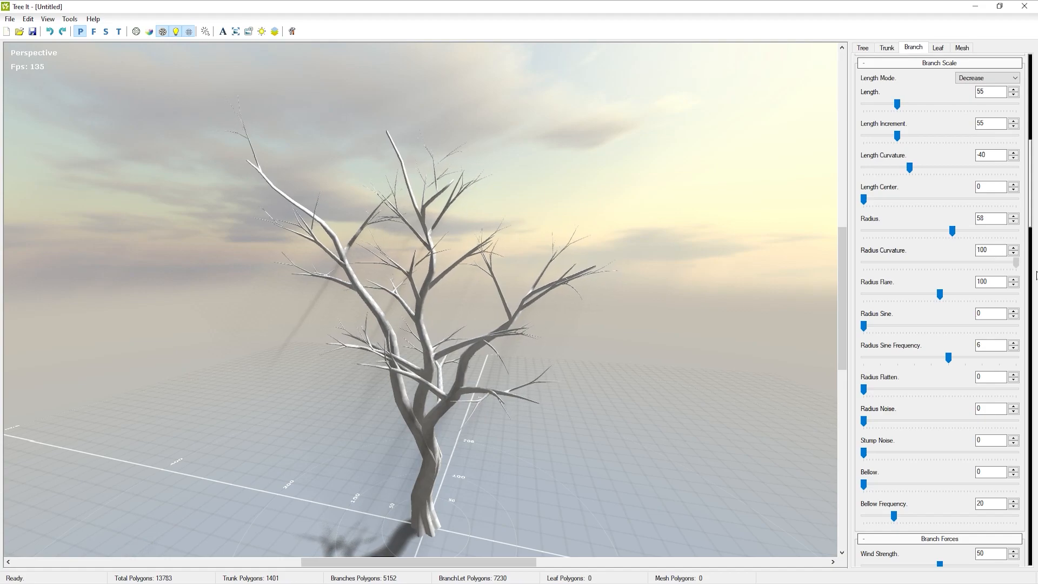
left_click(50, 31)
Step: Try a higher Radius Flare where the branches meet the trunk, and set it to 0
left_click_drag(939, 294, 967, 295)
scroll(455, 293, "up", 5)
scroll(437, 288, "up", 1)
left_click_drag(438, 287, 439, 261)
left_click_drag(967, 294, 822, 331)
Step: Try Radius Flatten and Bellow on the branches, return both to 0, and set Radius Noise to 16
left_click_drag(864, 389, 899, 440)
scroll(871, 366, "down", 2)
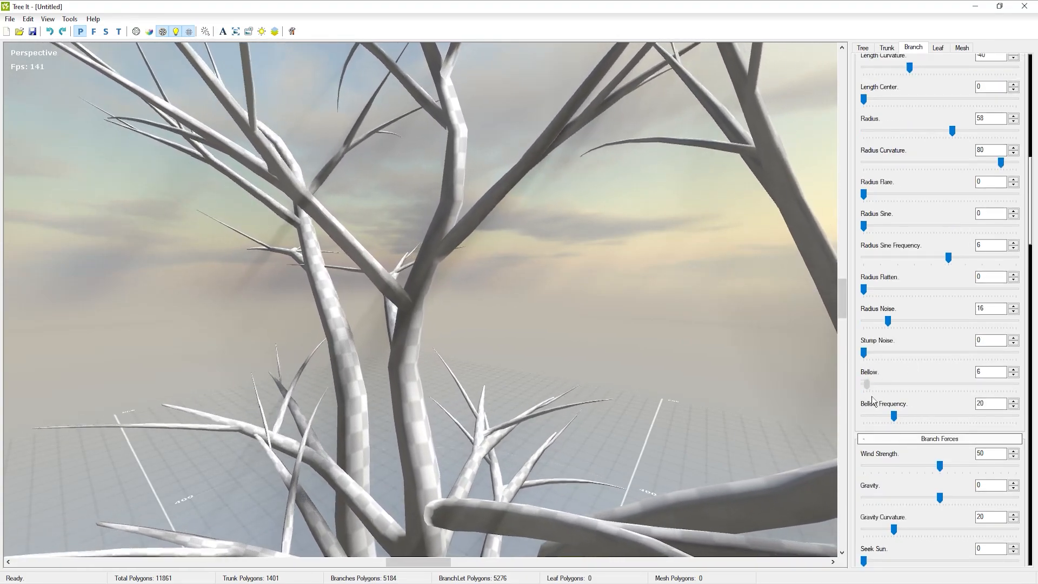
scroll(899, 323, "down", 3)
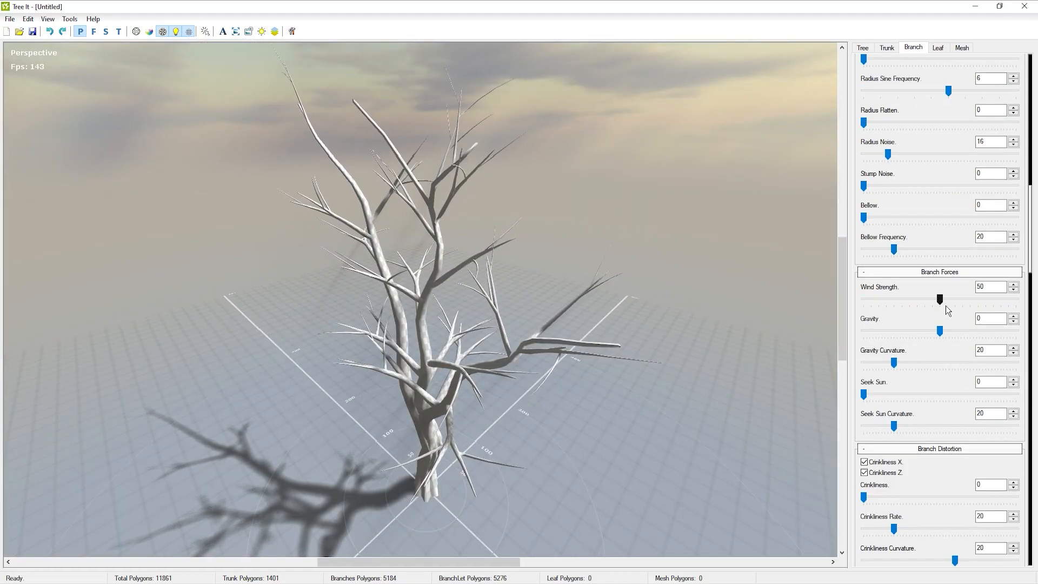
Step: Set the branches' Wind Strength to 40, Gravity to -12, Gravity Curvature to 36, Seek Sun to 2 and Seek Sun Curvature to 100
left_click_drag(942, 302, 921, 366)
left_click_drag(865, 396, 1017, 430)
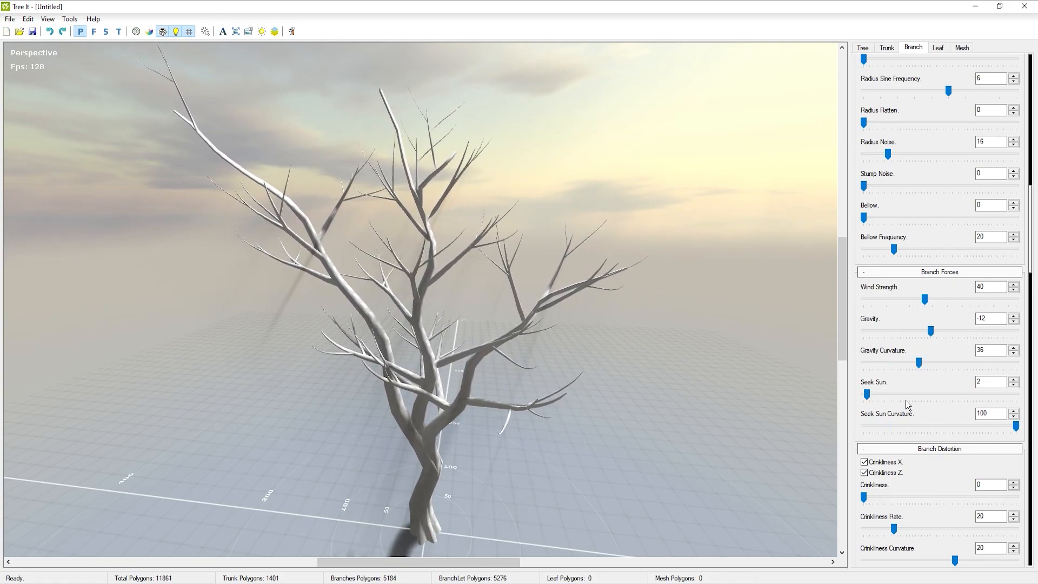
scroll(887, 381, "down", 3)
scroll(883, 377, "down", 3)
Step: Add a leaf layer to the tree and try the Diamond and Poly Quad leaf shapes
left_click(937, 47)
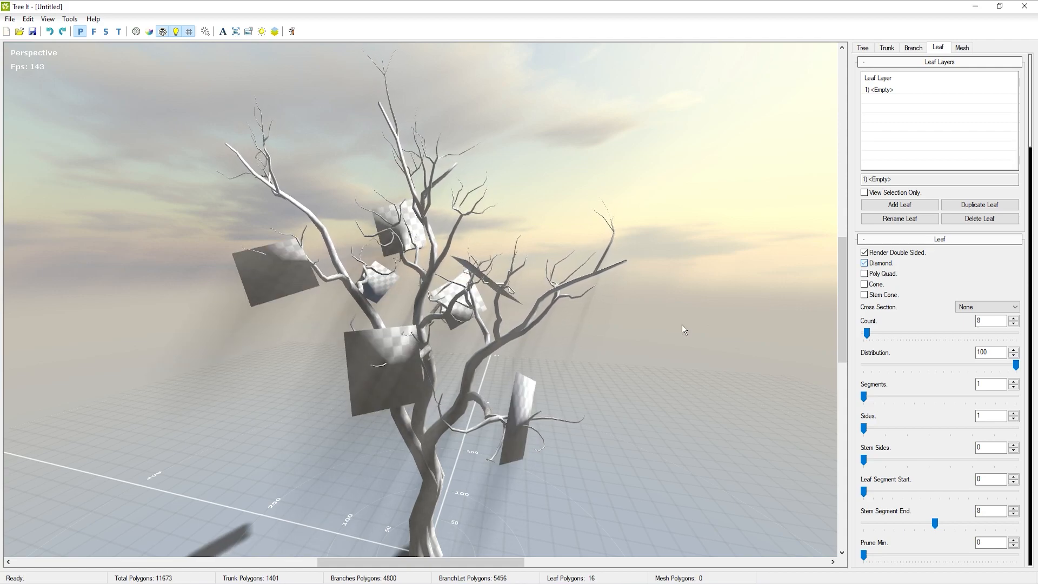
scroll(407, 392, "up", 4)
middle_click_drag(413, 366, 445, 295)
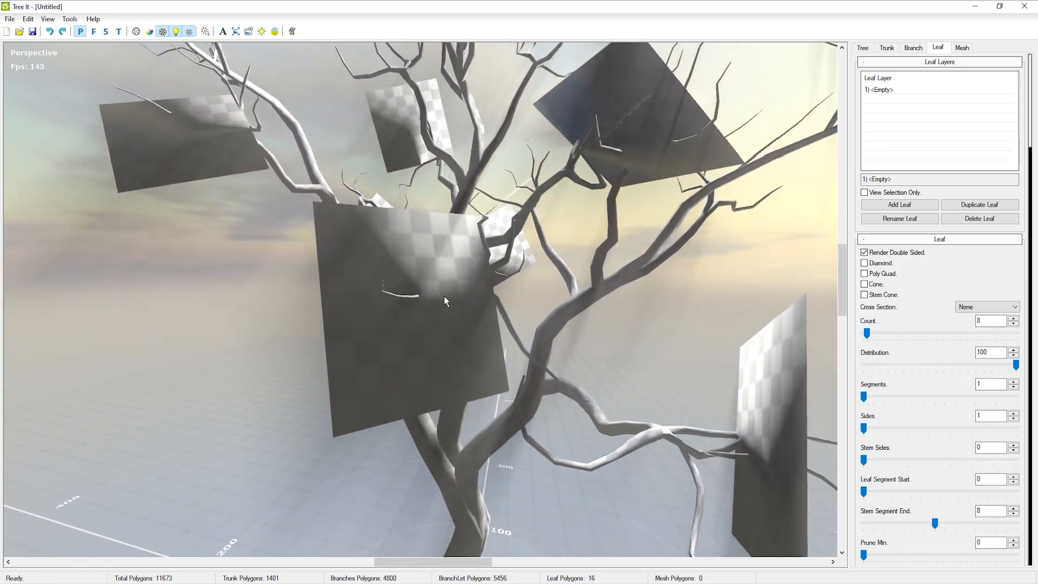
scroll(426, 303, "down", 1)
left_click(870, 264)
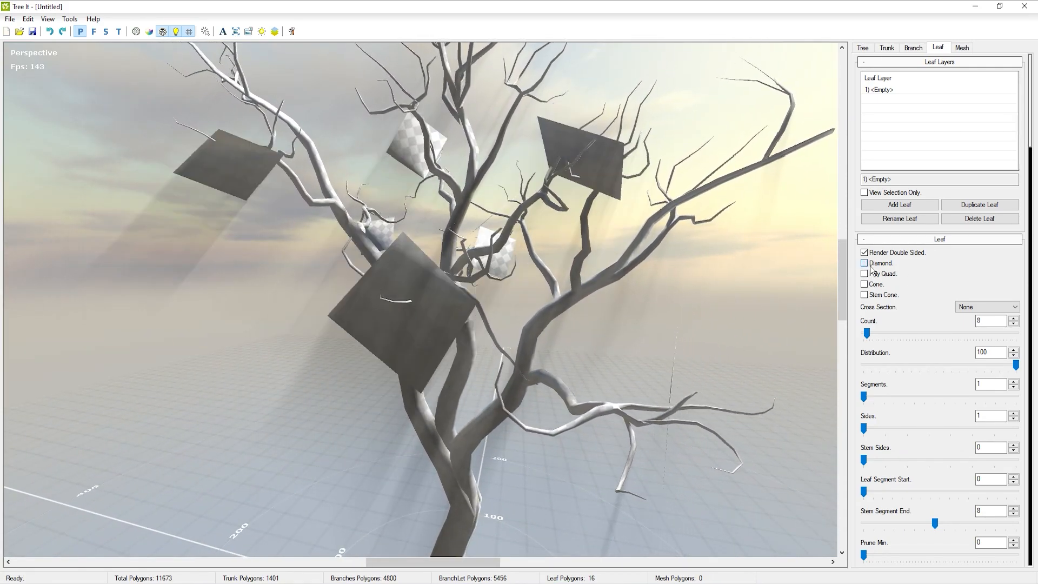
left_click(869, 264)
left_click(869, 274)
Step: Set the leaf Count to 400 and enable the Cone shape, inspecting its geometry in wireframe
left_click(137, 32)
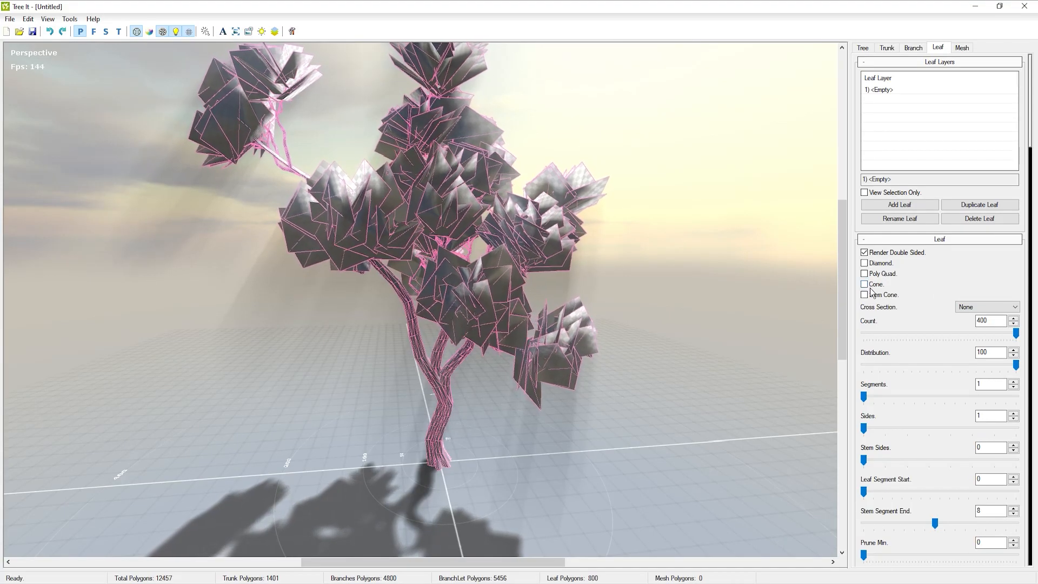
left_click(869, 285)
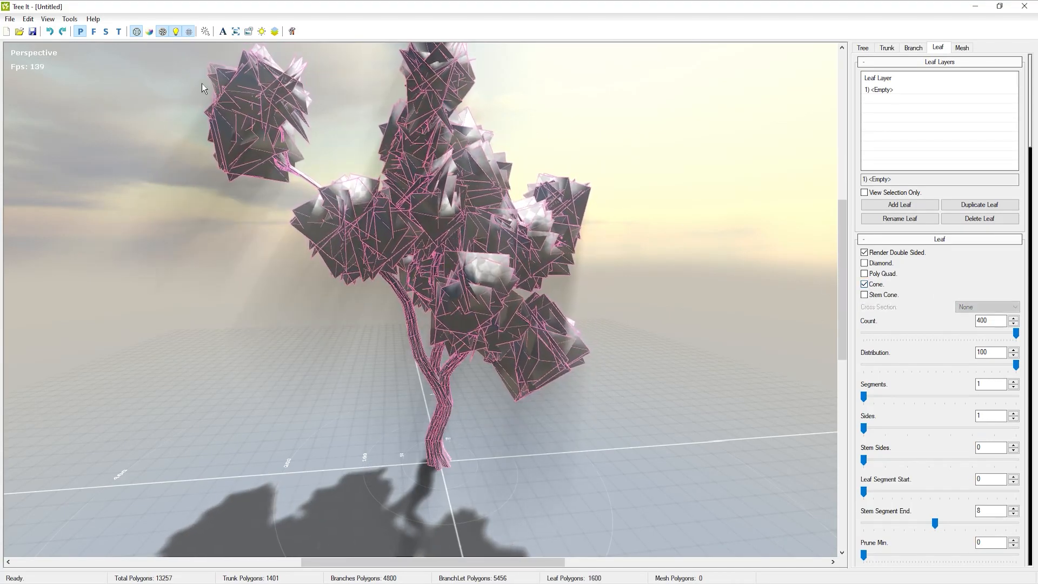
left_click(136, 32)
left_click_drag(584, 203, 720, 250)
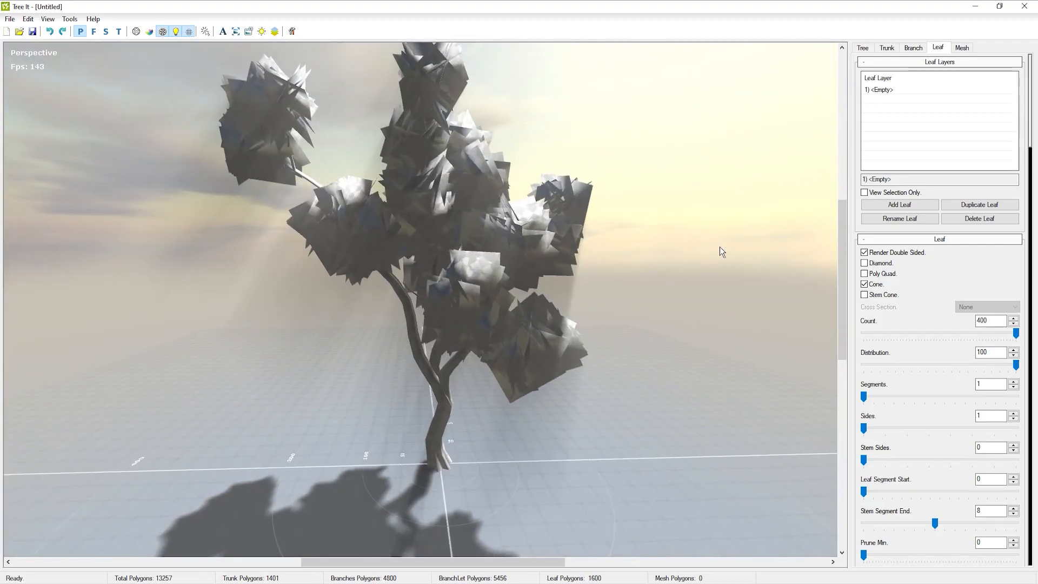
Step: Compare the Cone and Stem Cone leaf shapes in wireframe and try a lower leaf Count
left_click(865, 294)
left_click_drag(594, 179, 706, 340)
left_click(864, 284)
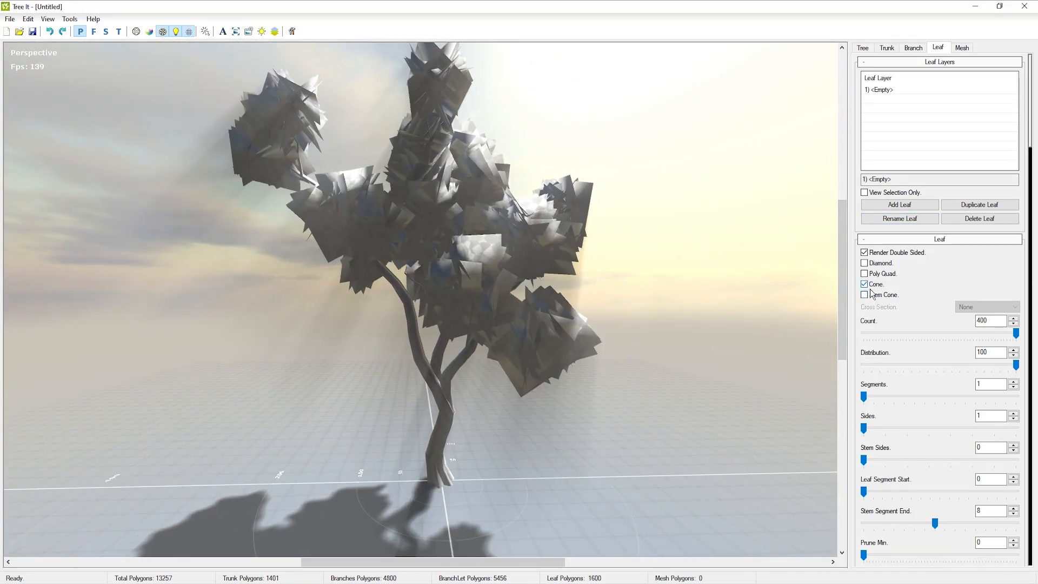
left_click(864, 295)
left_click(136, 31)
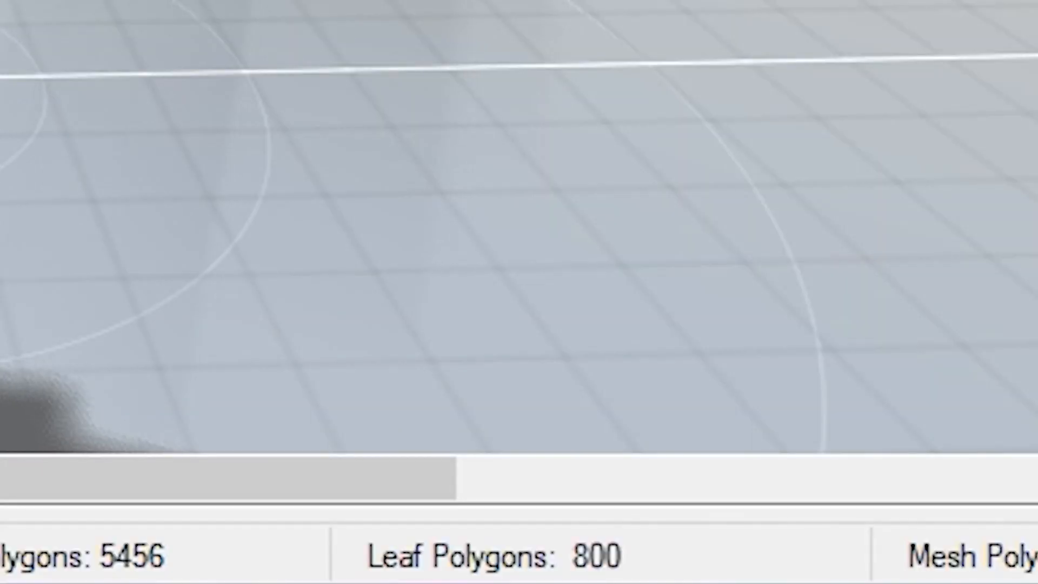
left_click(870, 297)
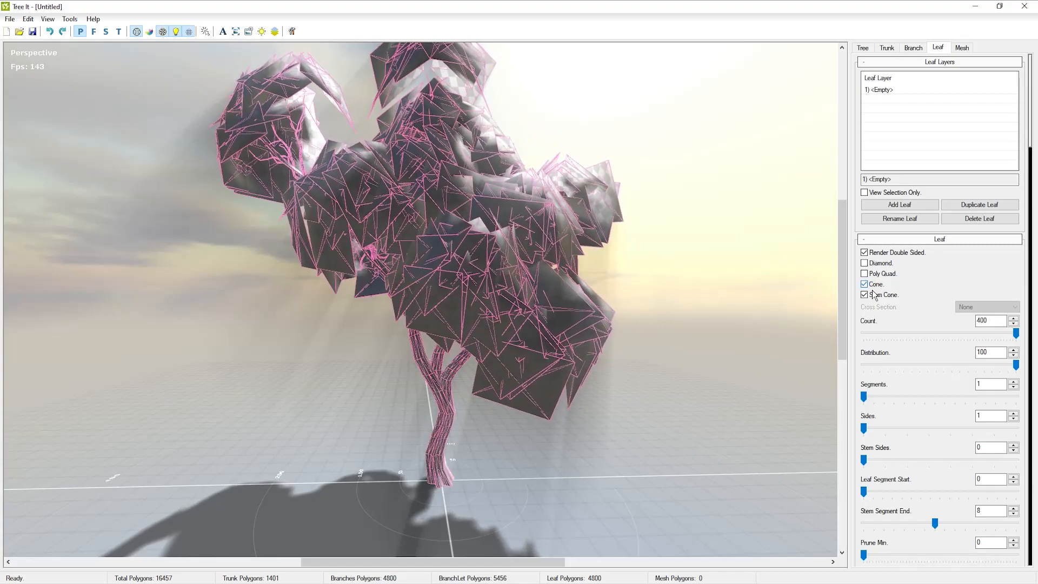
left_click(872, 295)
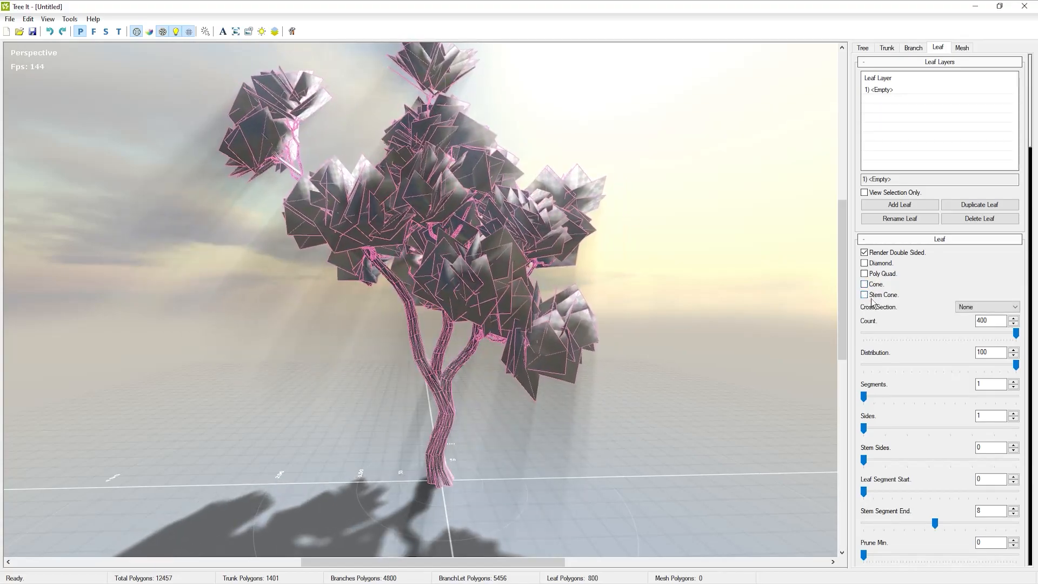
left_click(873, 295)
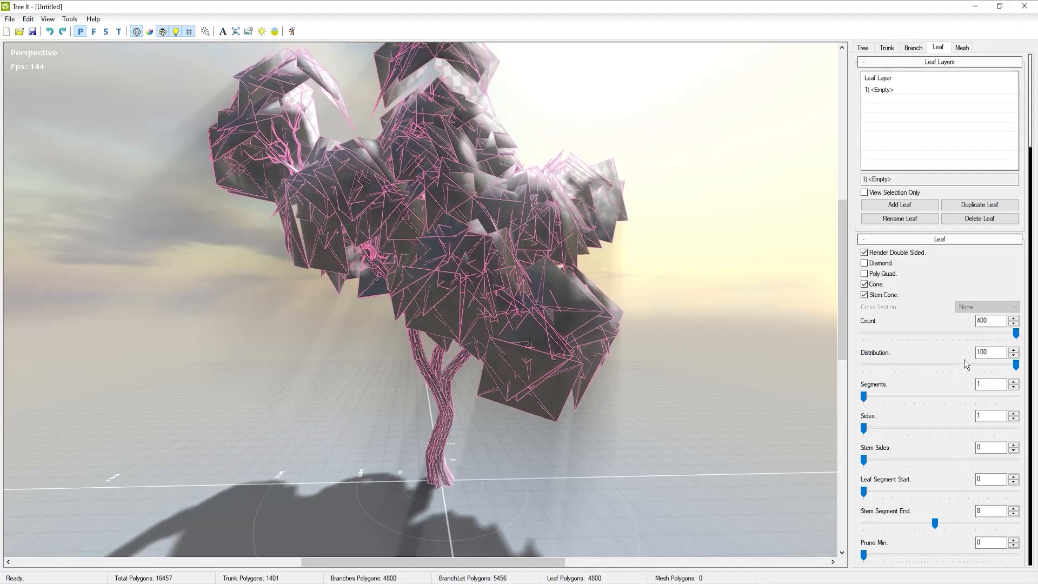
left_click_drag(1016, 337, 960, 339)
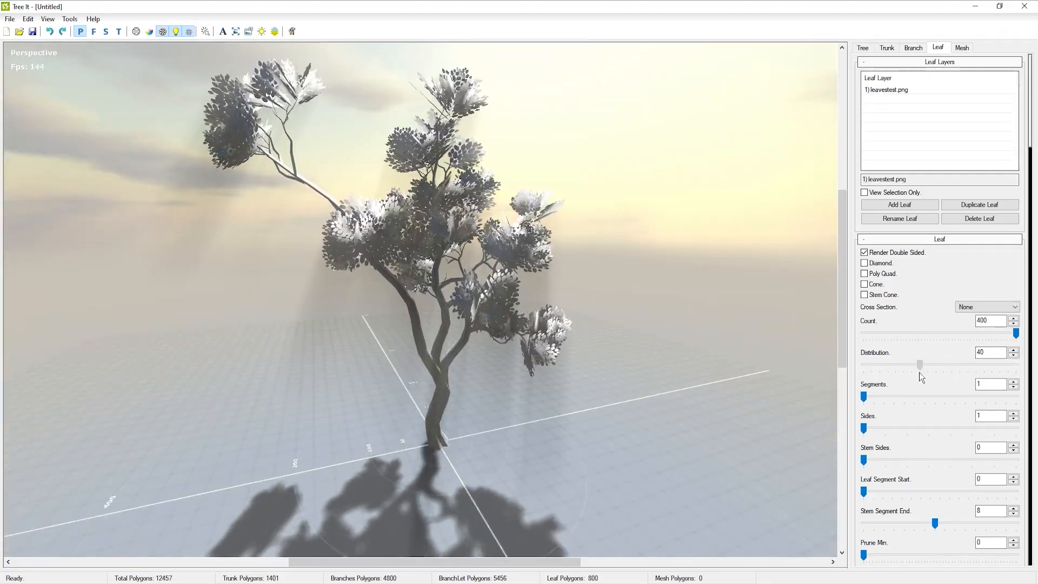
Step: Try a higher Prune Min on the leavestest.png leaves, return it to 0, and set Prune Max to 82
scroll(879, 408, "down", 3)
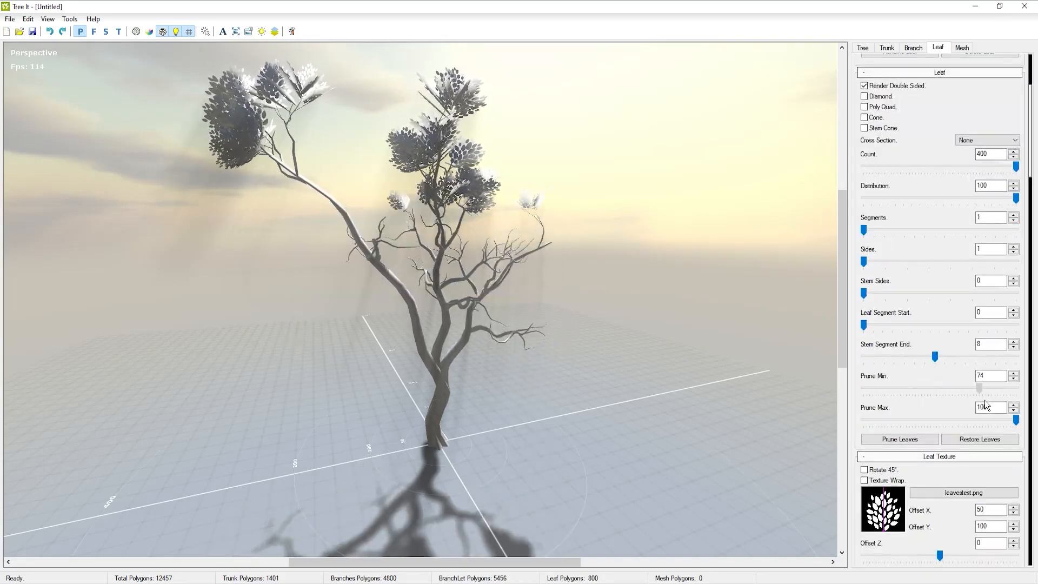
left_click_drag(980, 404, 942, 410)
left_click_drag(1017, 421, 991, 427)
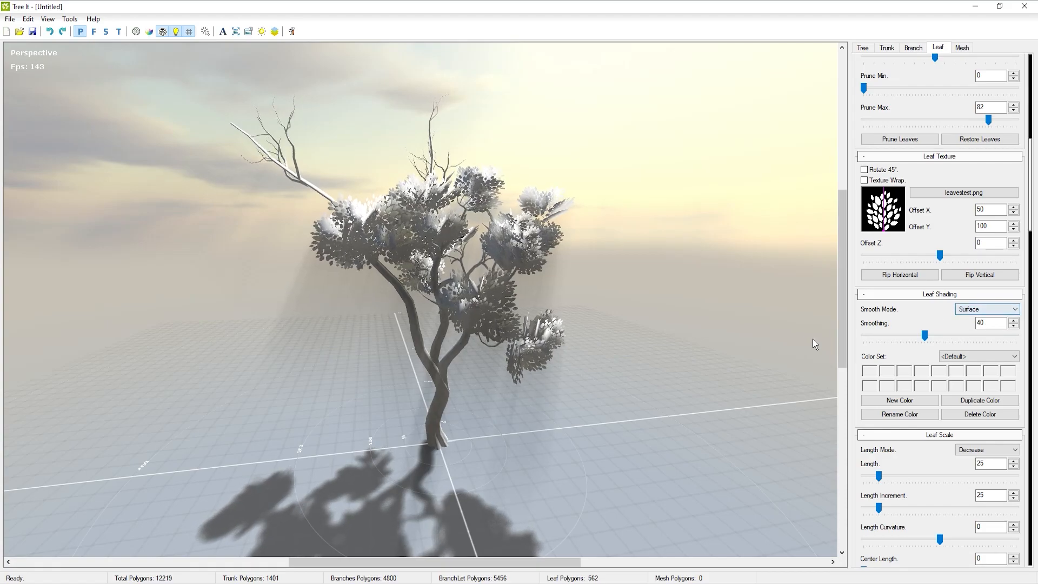
middle_click_drag(805, 339, 630, 337)
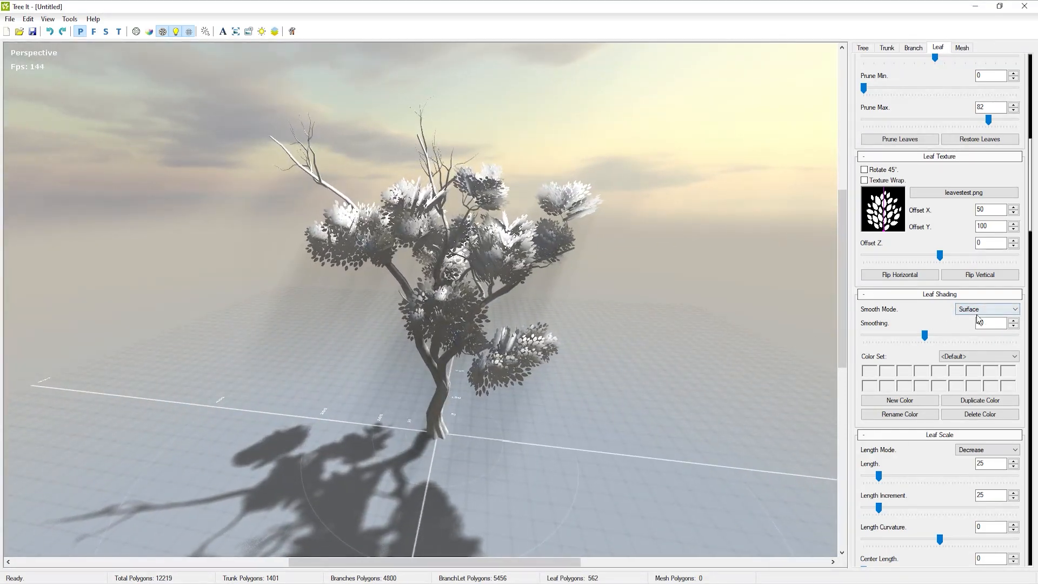
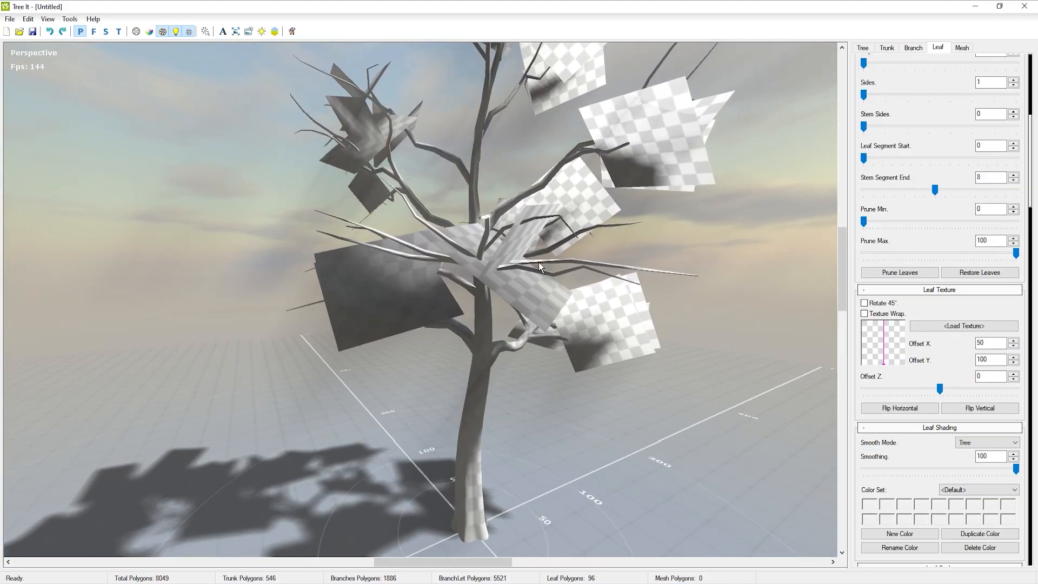
Step: Set the Cross Section of the untextured leaves to None
left_click_drag(549, 246, 599, 177)
scroll(940, 262, "up", 6)
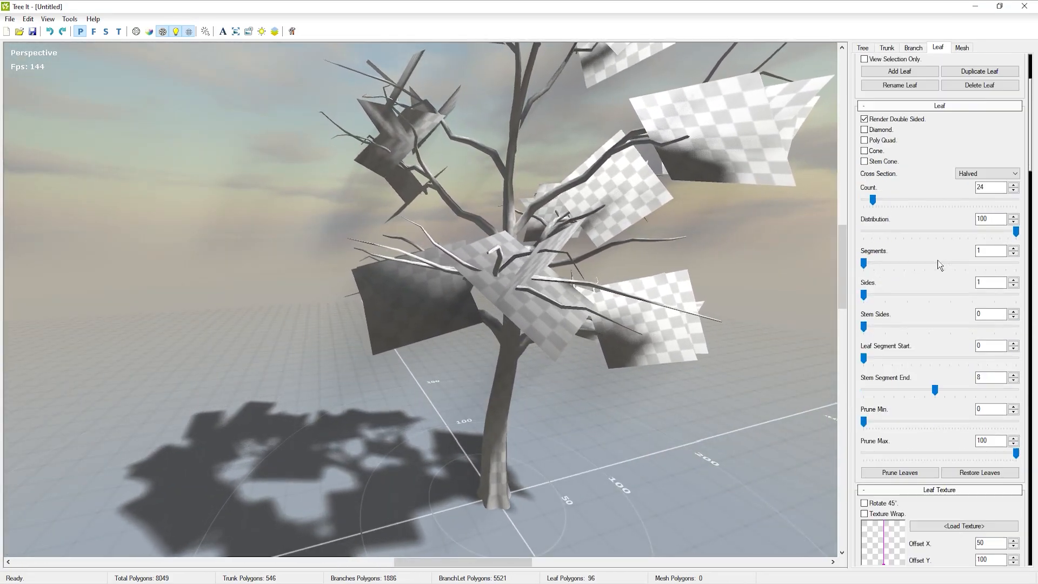
left_click(987, 307)
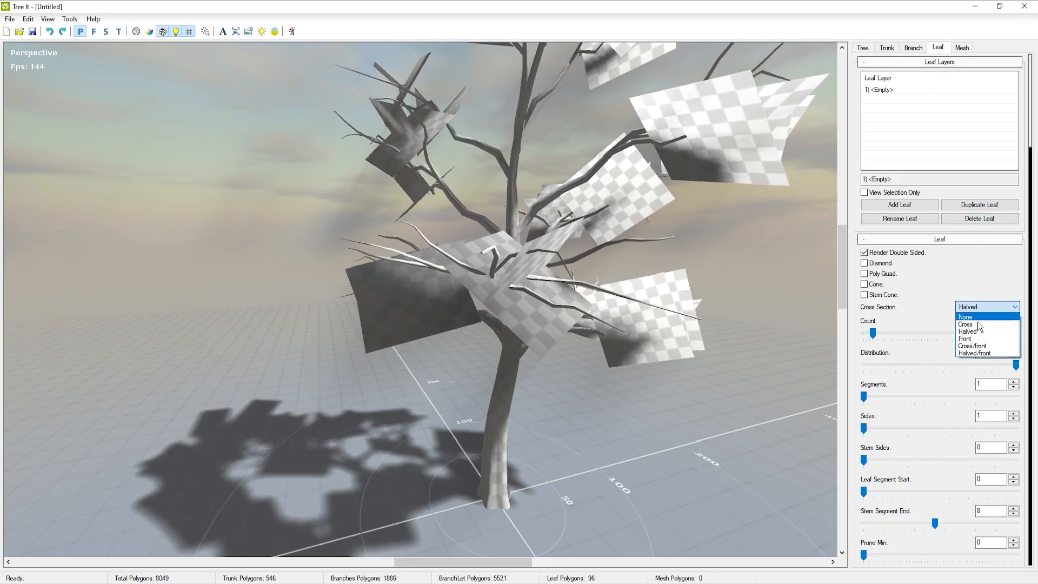
left_click(977, 322)
mouse_move(601, 248)
left_mouse_down()
mouse_move(659, 184)
mouse_move(599, 245)
left_mouse_up()
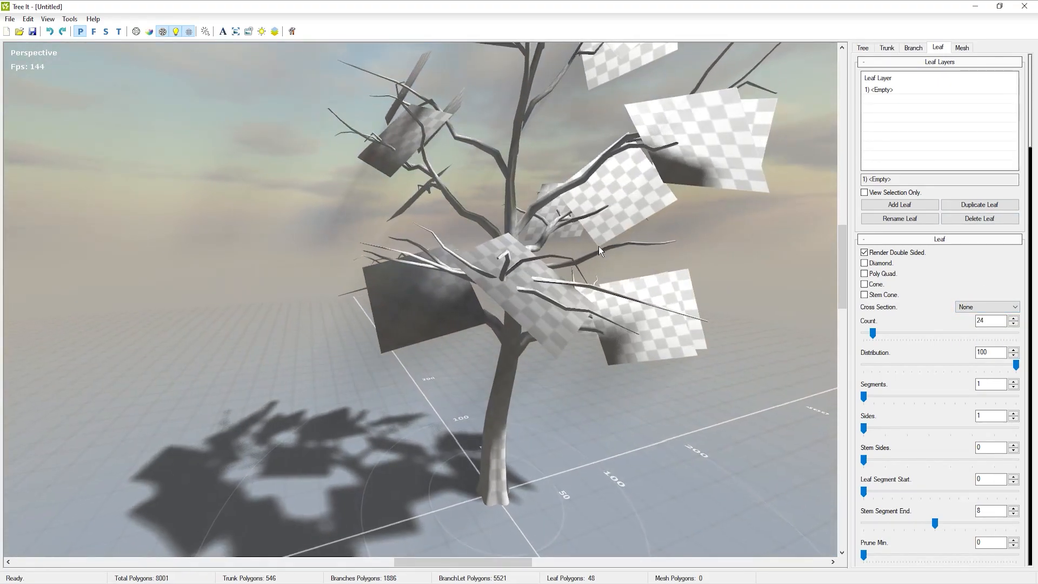
Step: Try the Cross and Halved cross sections on the untextured leaves
left_click(987, 306)
left_click(992, 336)
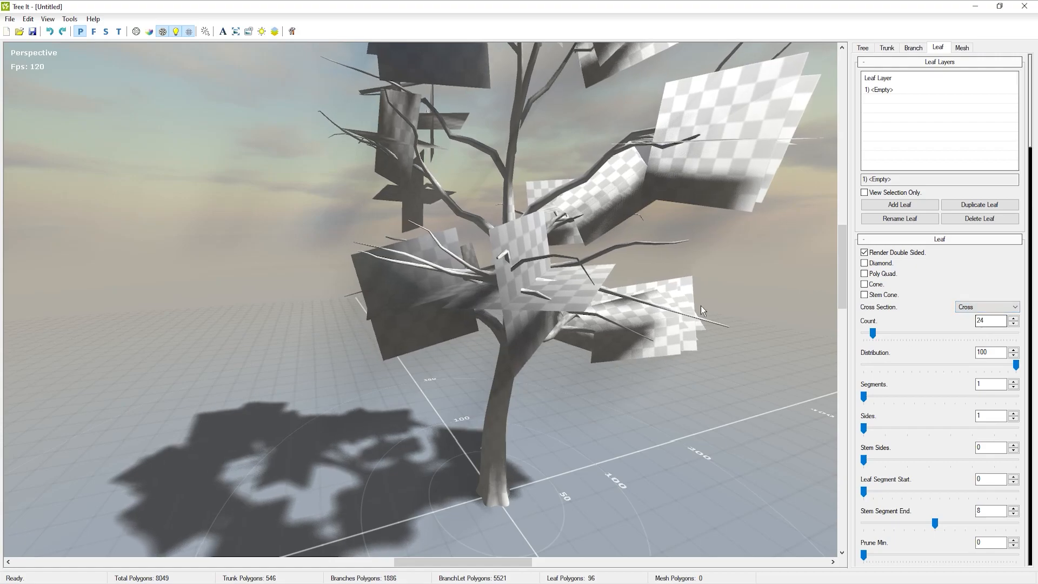
left_click_drag(701, 306, 613, 275)
left_click(987, 306)
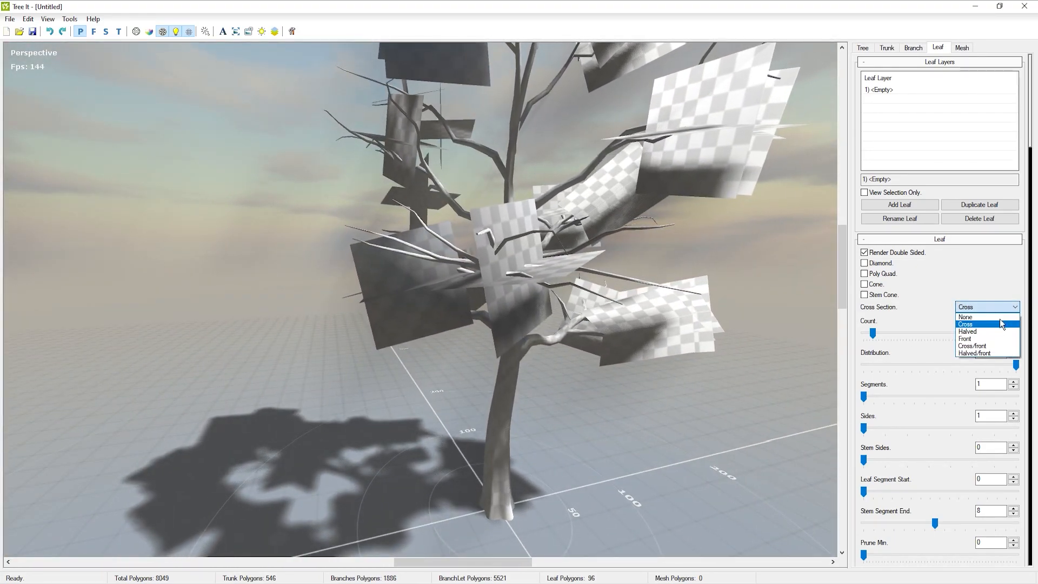
left_click(986, 331)
left_click_drag(837, 312, 614, 262)
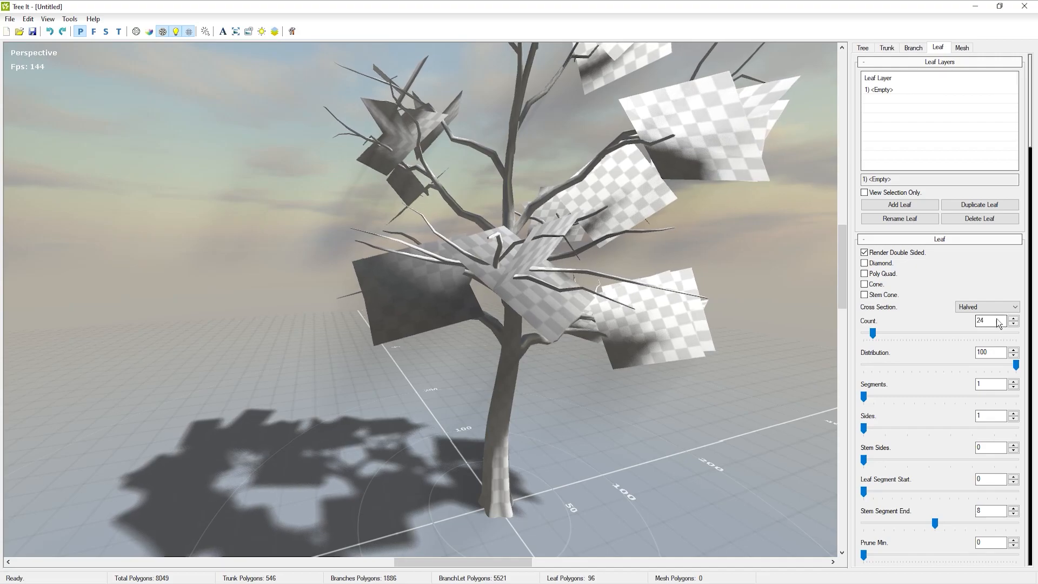
Step: Try the Front, Cross/front and Halved/front cross sections on the untextured leaves
left_click(994, 307)
left_click(989, 338)
left_click_drag(693, 312, 548, 277)
left_click(987, 306)
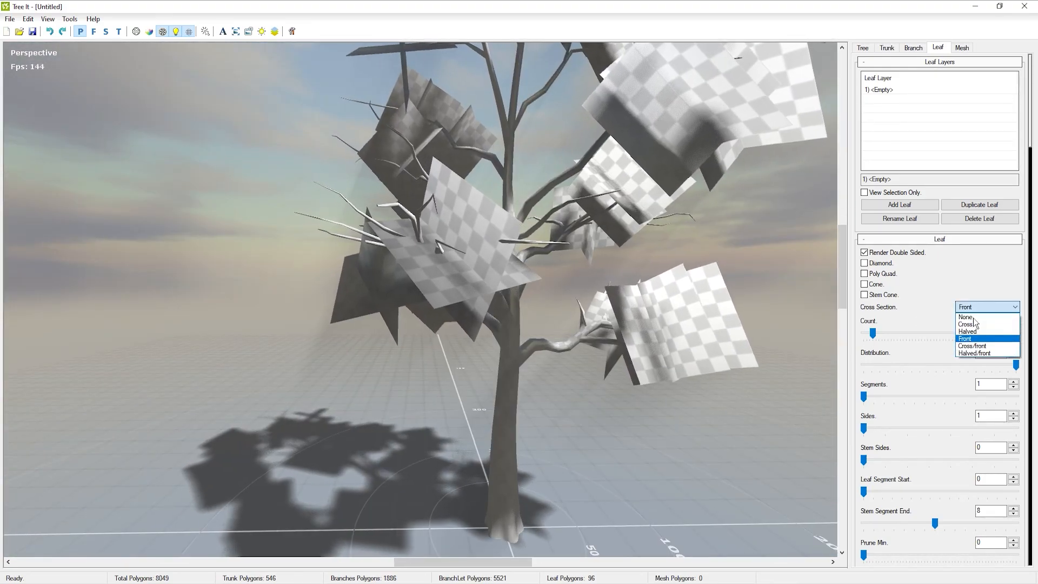
left_click(976, 346)
mouse_move(676, 292)
left_mouse_down()
mouse_move(583, 280)
mouse_move(705, 297)
mouse_move(691, 300)
left_mouse_up()
left_click(987, 307)
left_click(983, 356)
left_click_drag(676, 259, 692, 189)
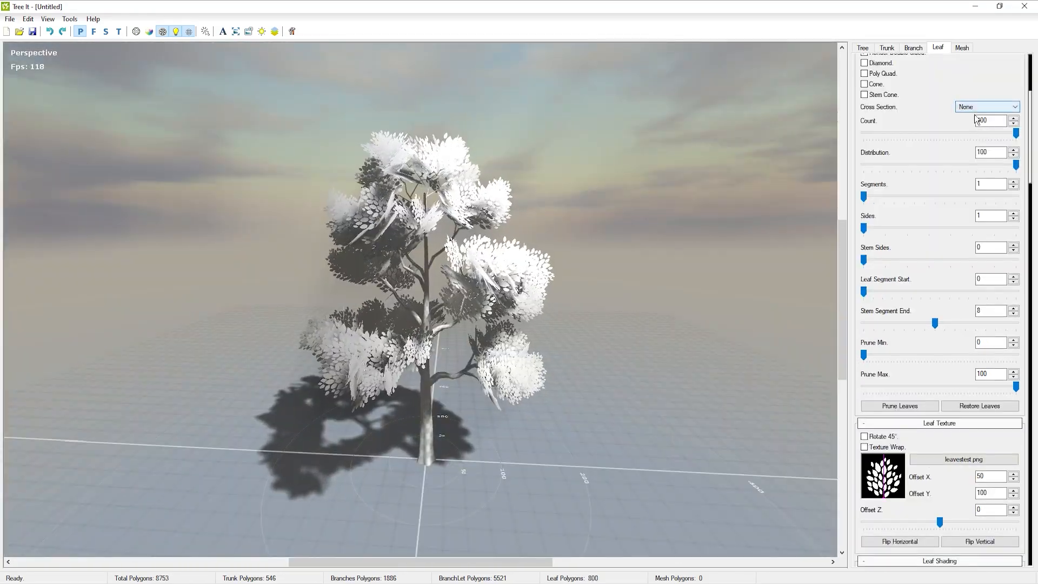
Step: Try the Cross and Halved cross sections on the leavestest.png leaves
left_click(978, 107)
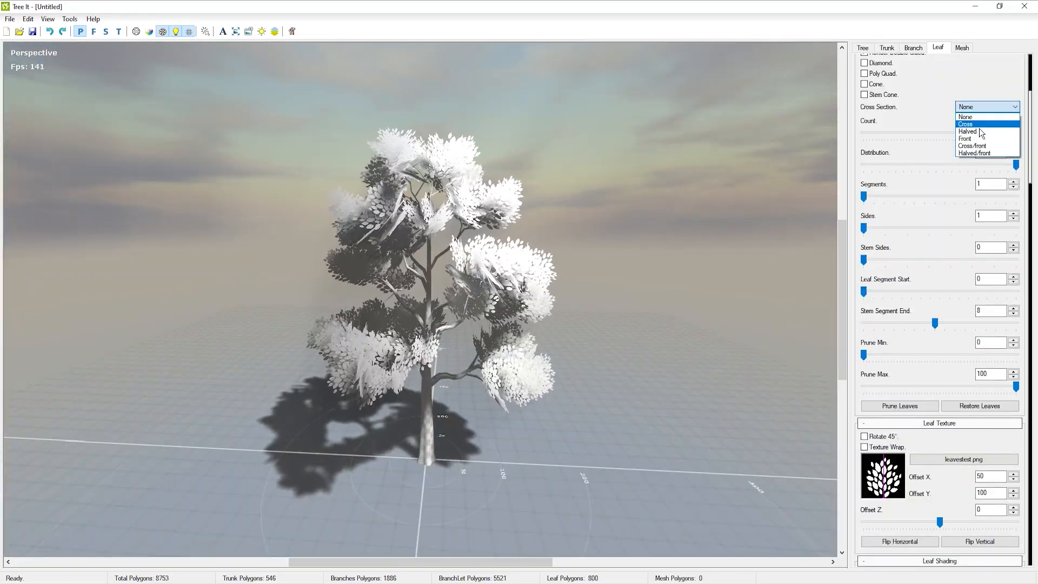
left_click(979, 126)
left_click(987, 107)
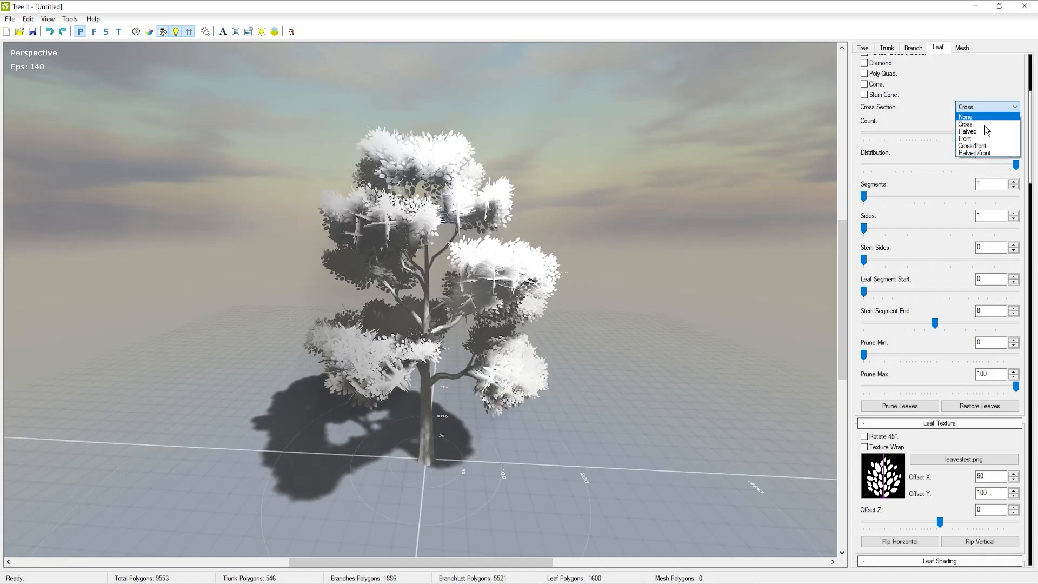
left_click(981, 131)
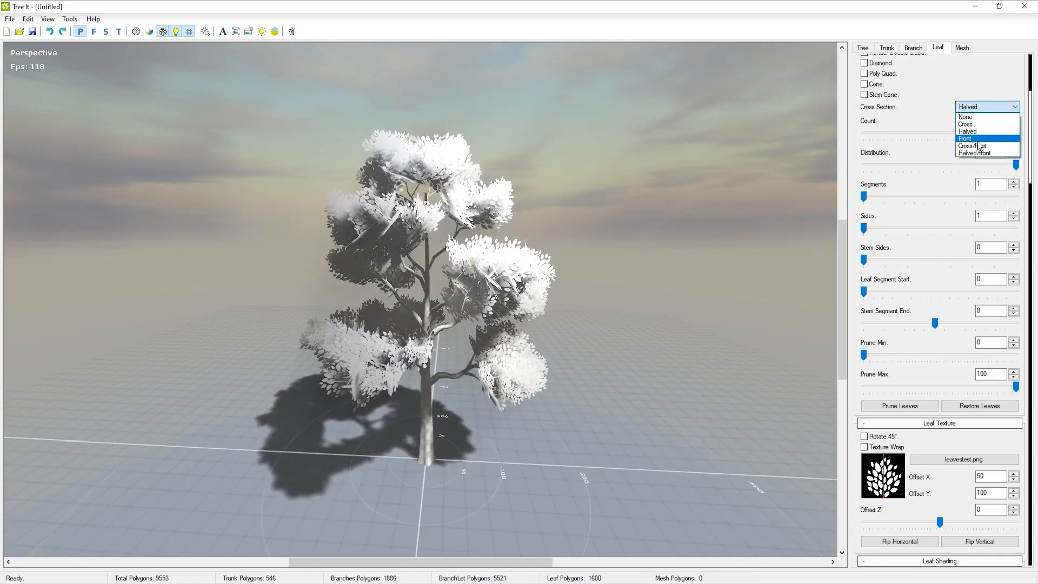
Step: Try the Front and Cross/front cross sections on the leavestest.png leaves and set Cross Section to Halved/front
left_click(981, 137)
left_click_drag(657, 177, 705, 174)
left_click(972, 135)
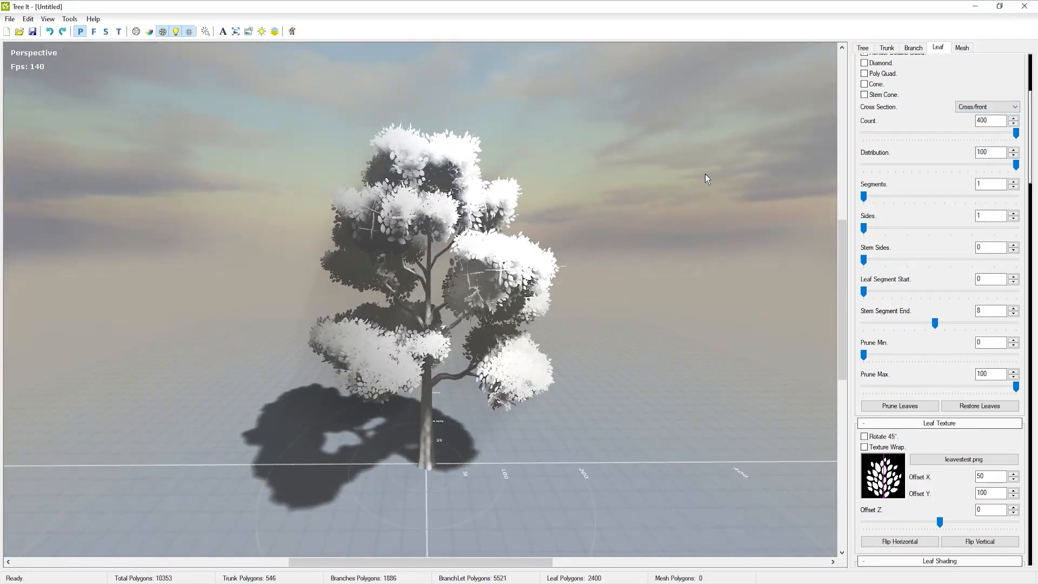
left_click(987, 107)
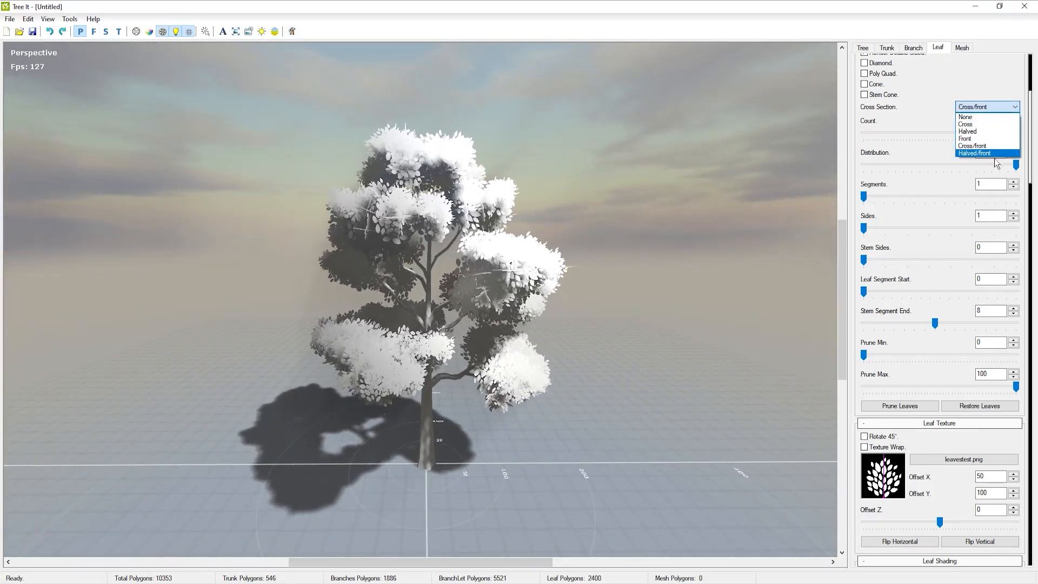
left_click(973, 149)
left_click_drag(684, 213, 708, 209)
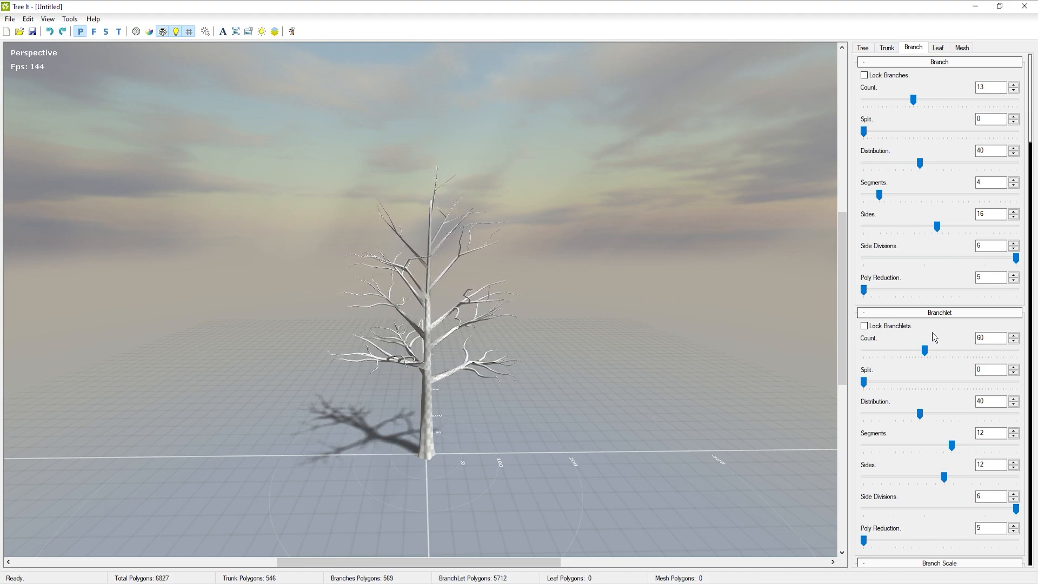
Step: Set the branchlets' Segments to 7
scroll(934, 336, "down", 3)
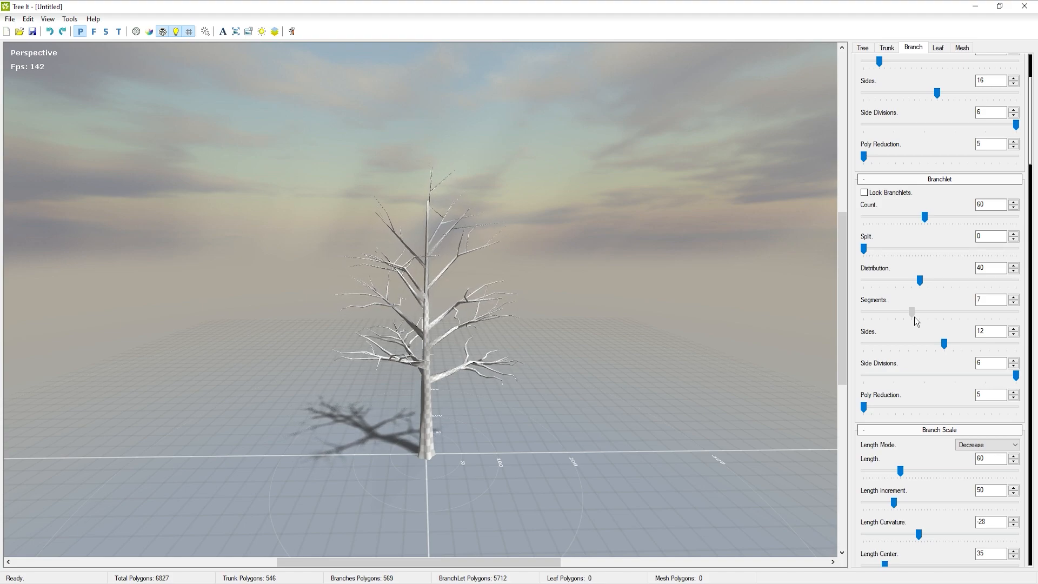
left_click_drag(914, 317, 915, 317)
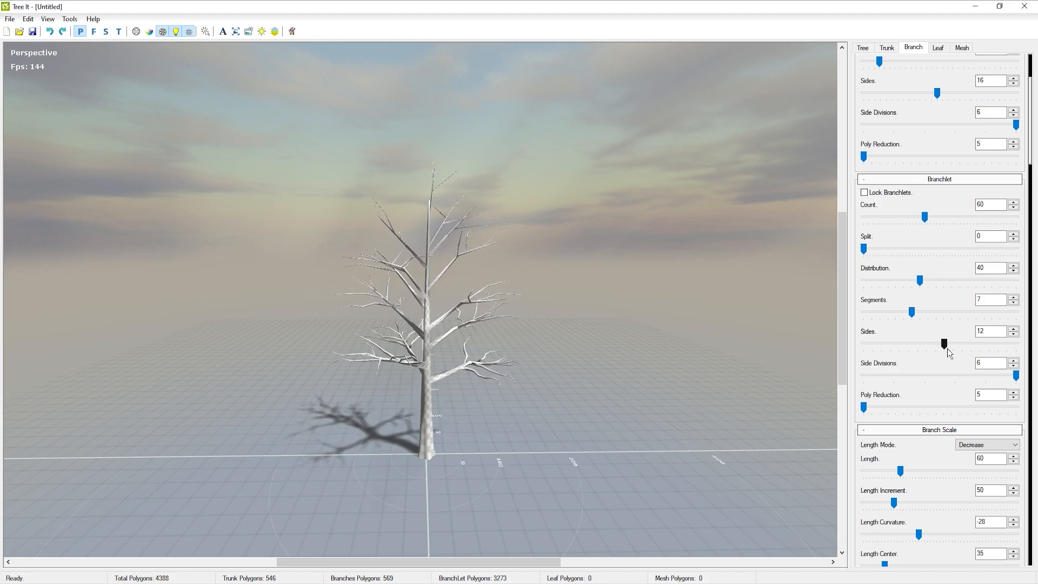
Step: Raise the leaf Count to its maximum and set the branchlets to 7 segments and 4 sides
left_click_drag(947, 348, 881, 346)
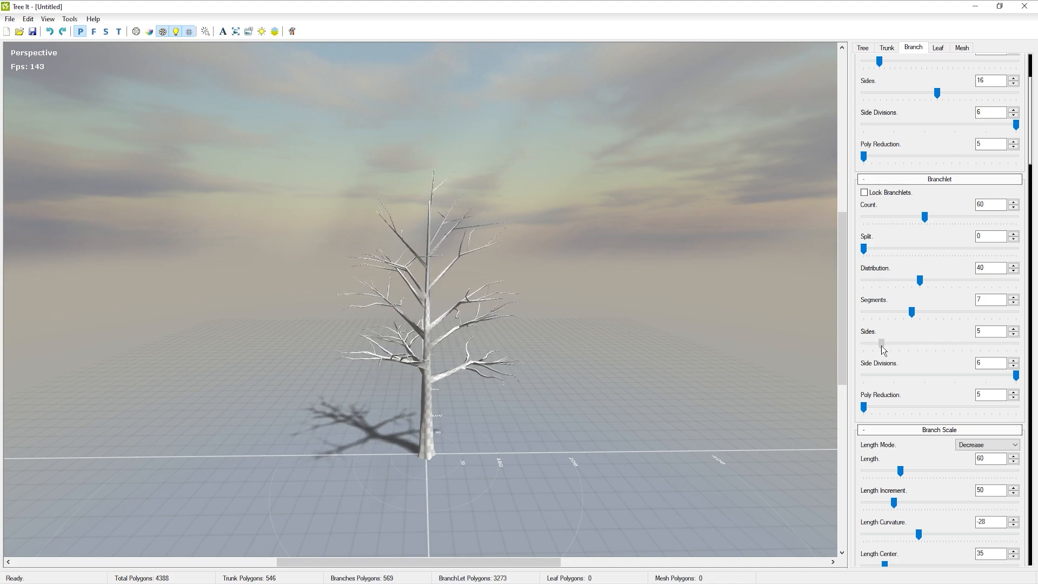
left_click_drag(872, 346, 870, 341)
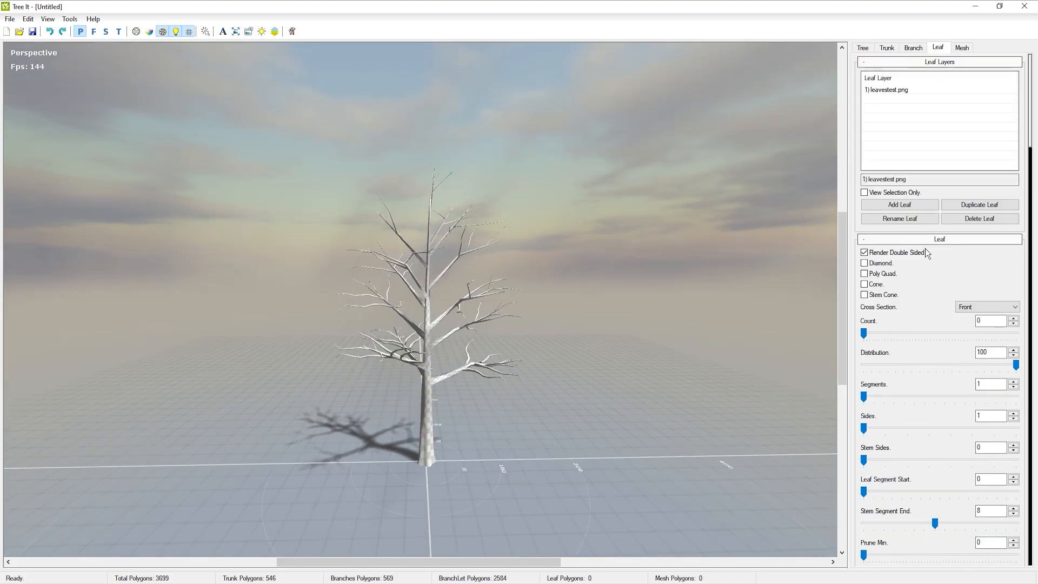
scroll(927, 254, "down", 1)
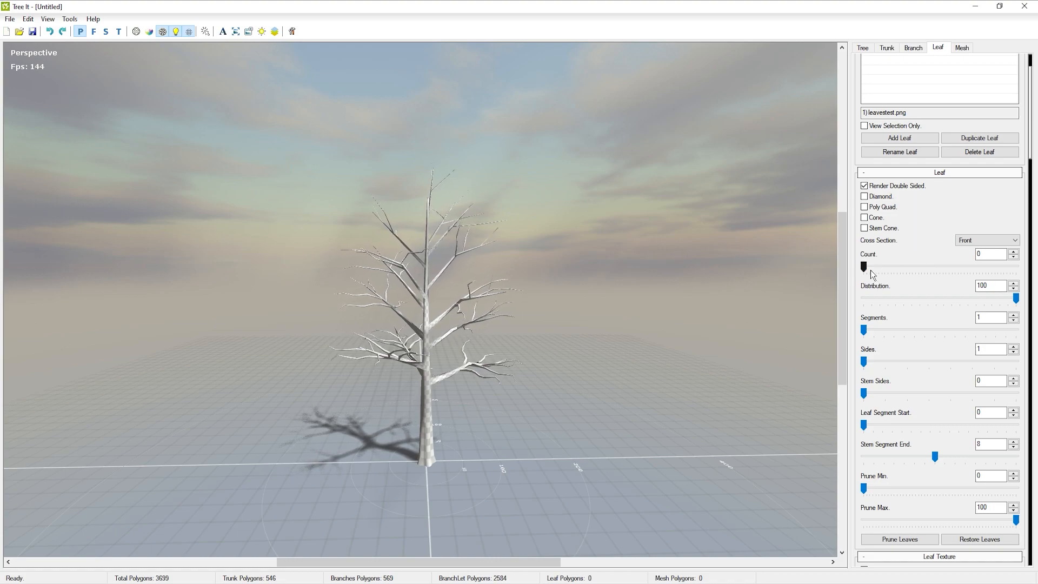
left_click_drag(871, 272, 1023, 277)
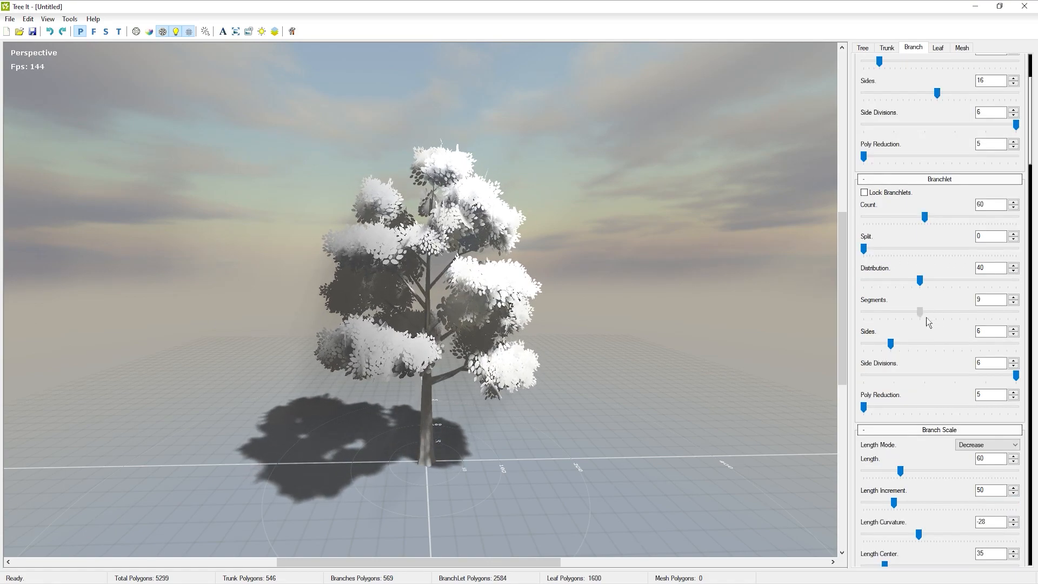
left_click_drag(922, 319, 873, 355)
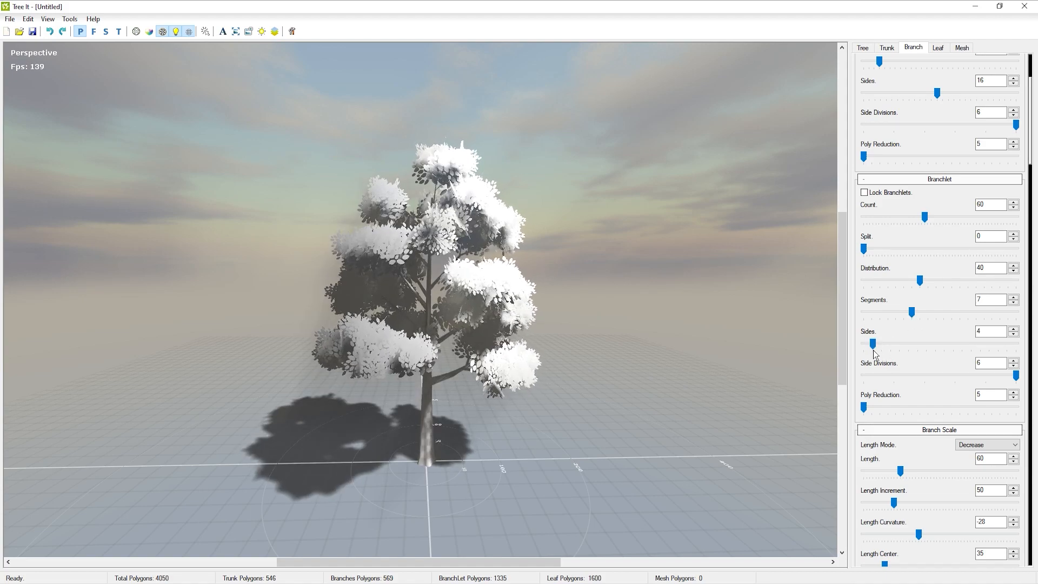
left_click_drag(242, 447, 242, 414)
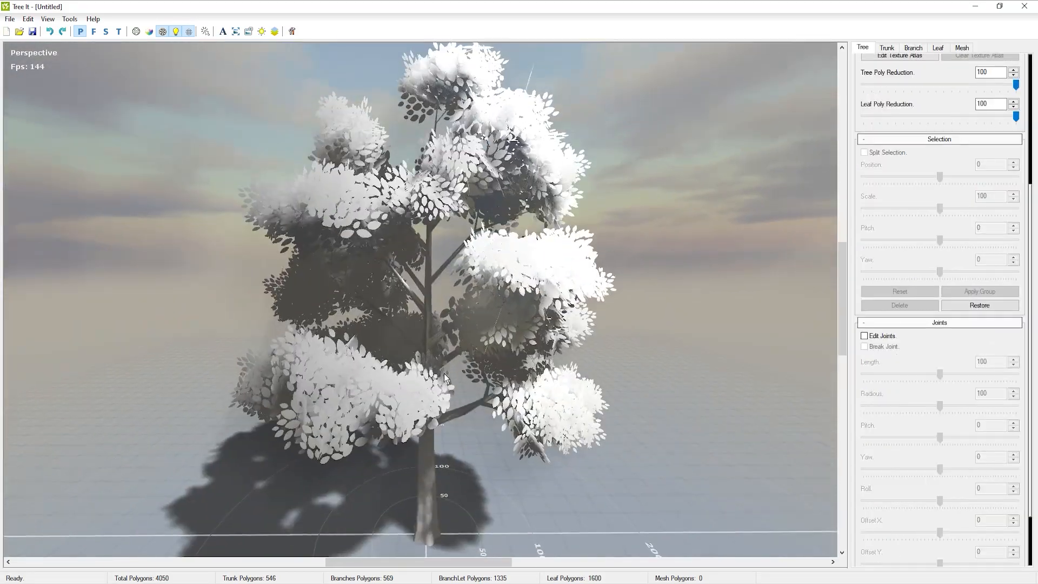
Step: Enable joint editing and bend the trunk by turning one of its joints to a Yaw of 32
left_click_drag(444, 377, 479, 371)
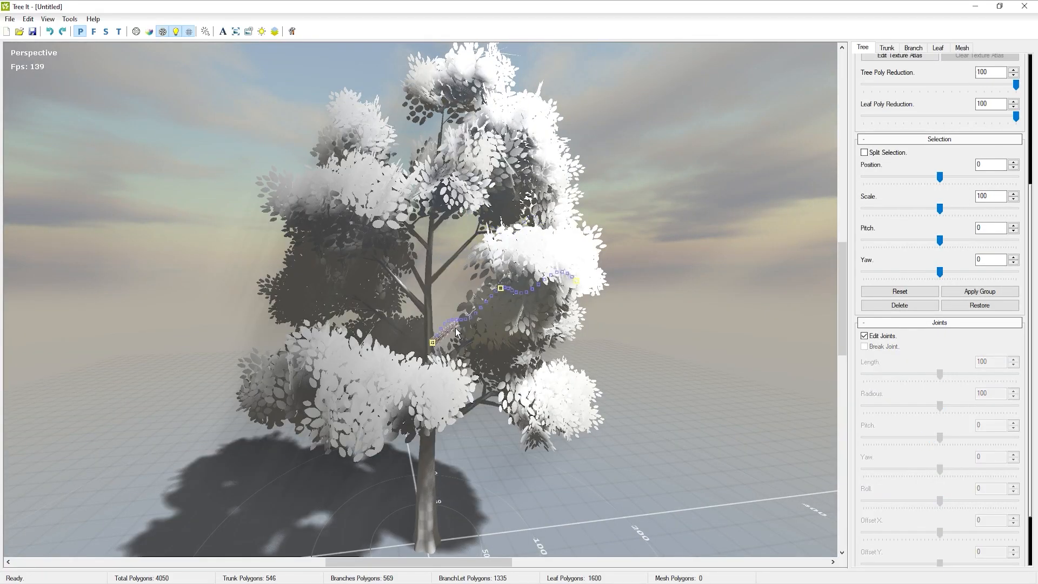
left_click_drag(507, 253, 760, 274)
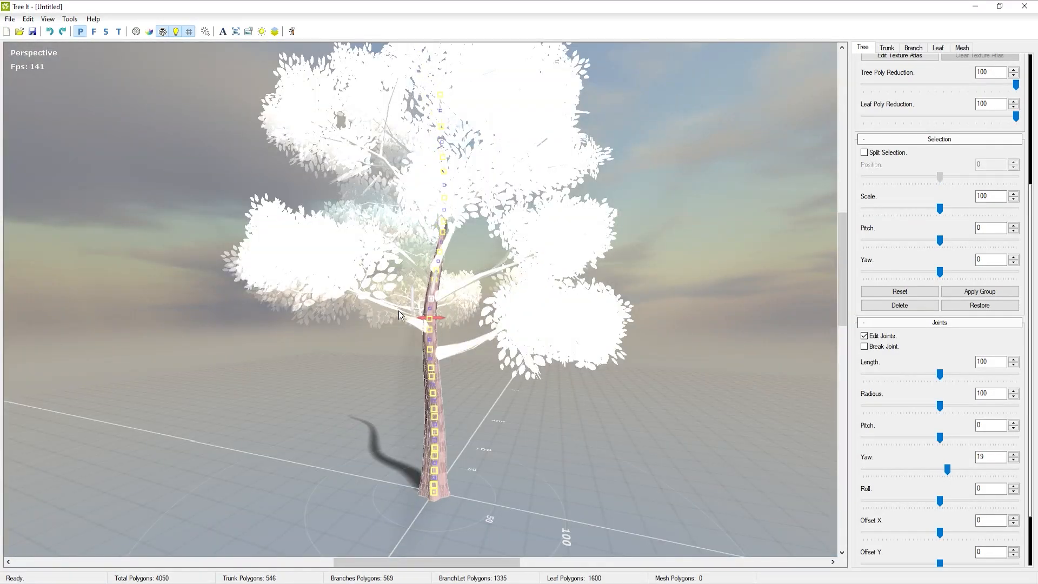
left_click_drag(400, 315, 374, 307)
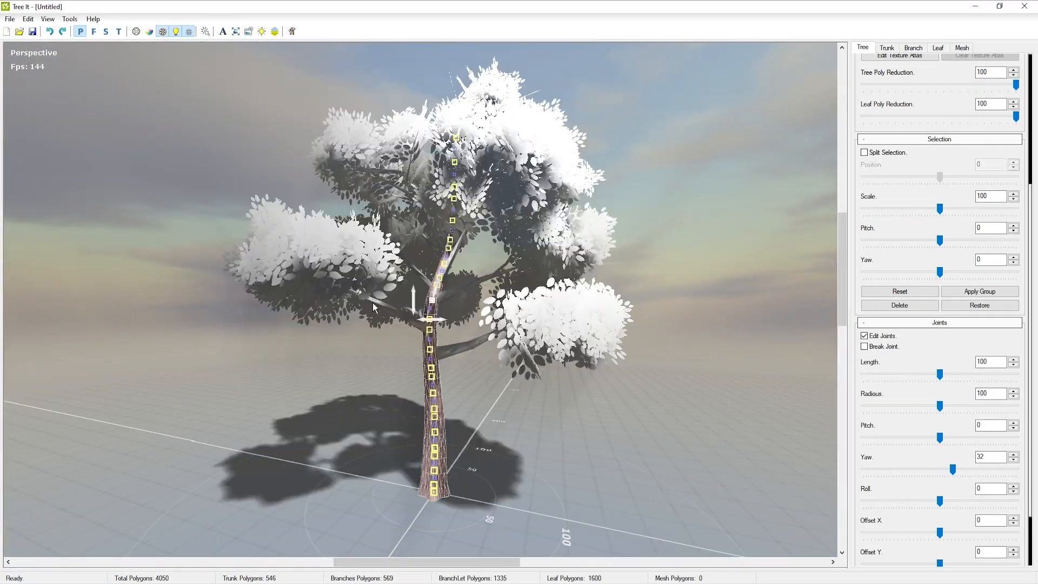
left_click_drag(451, 273, 264, 276)
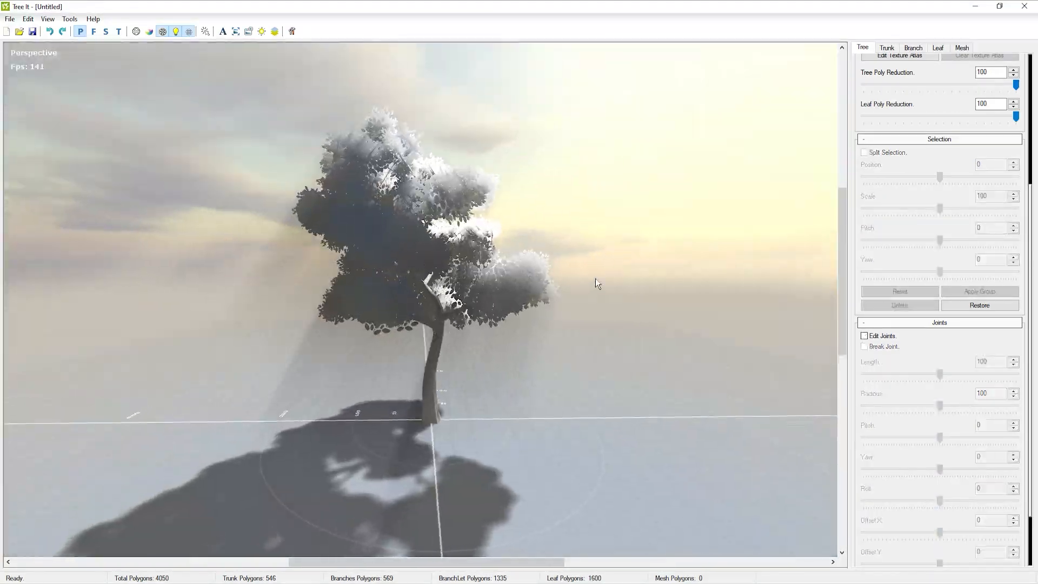
left_click_drag(596, 283, 340, 269)
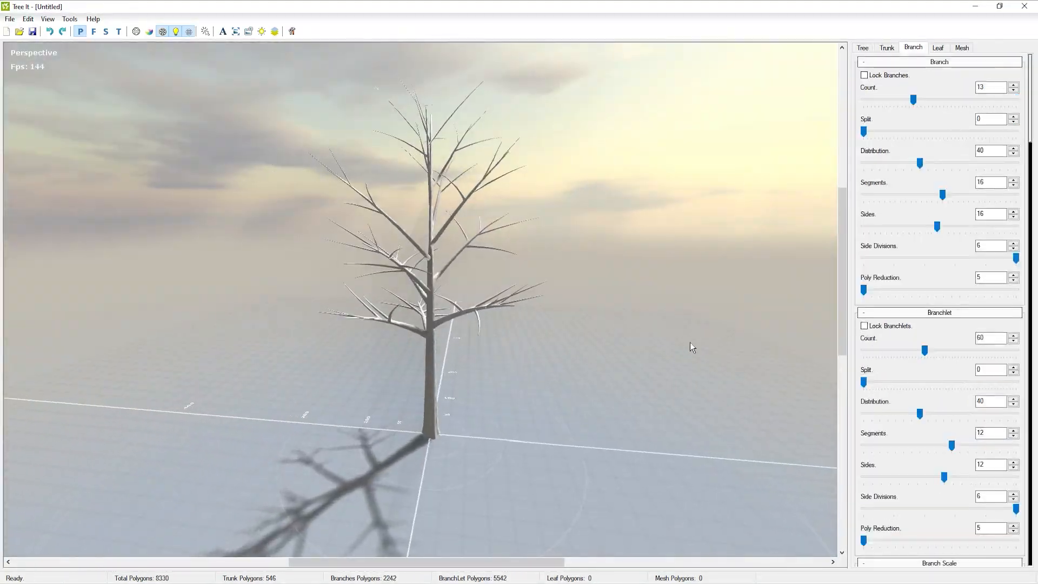
Step: Increase the Crinkliness in the branch distortion settings to make the branches look gnarled
left_click_drag(690, 342, 349, 346)
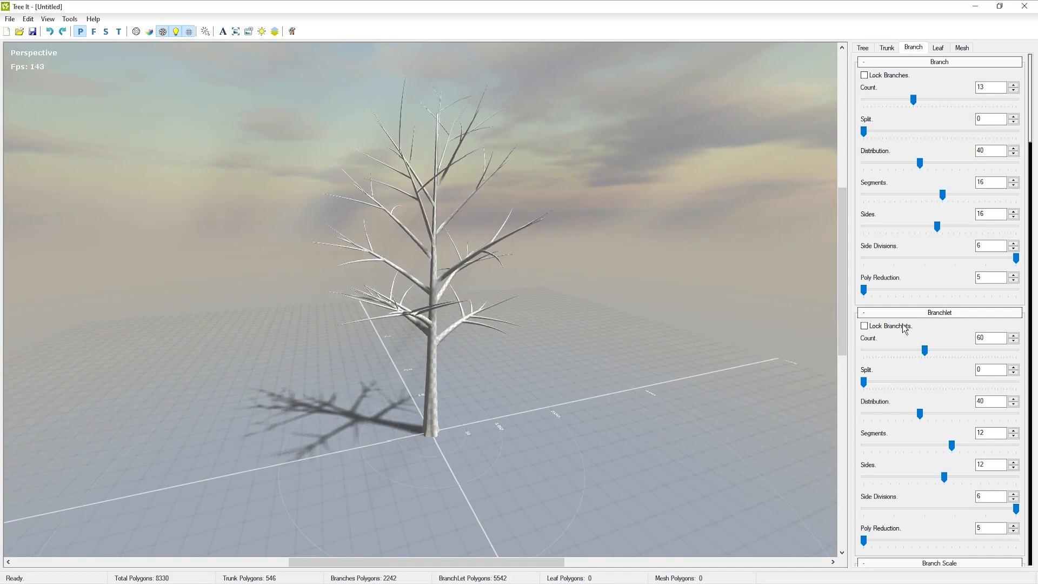
scroll(903, 327, "down", 15)
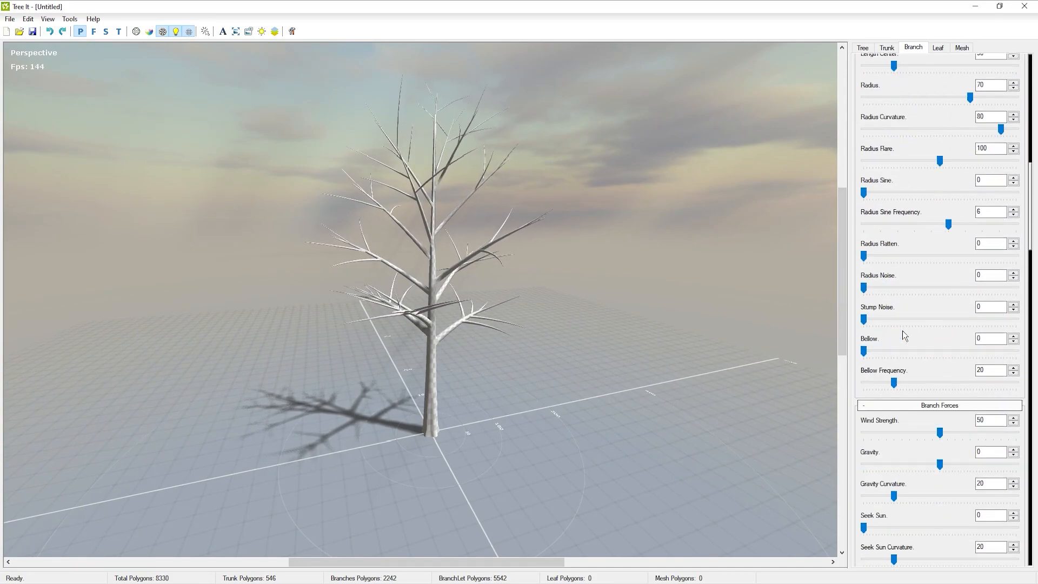
scroll(903, 330, "down", 6)
scroll(923, 281, "down", 5)
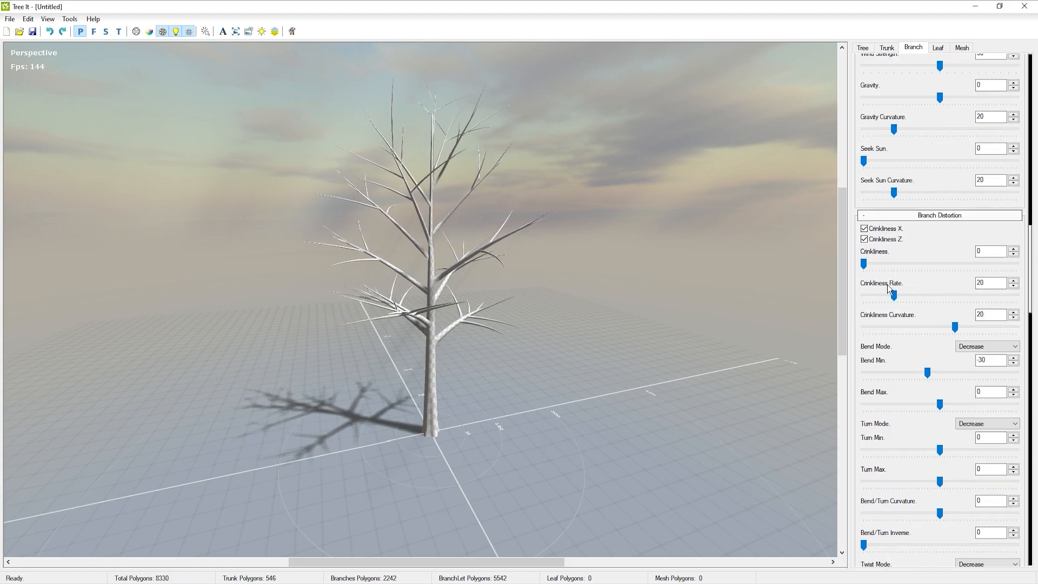
left_click_drag(877, 268, 907, 268)
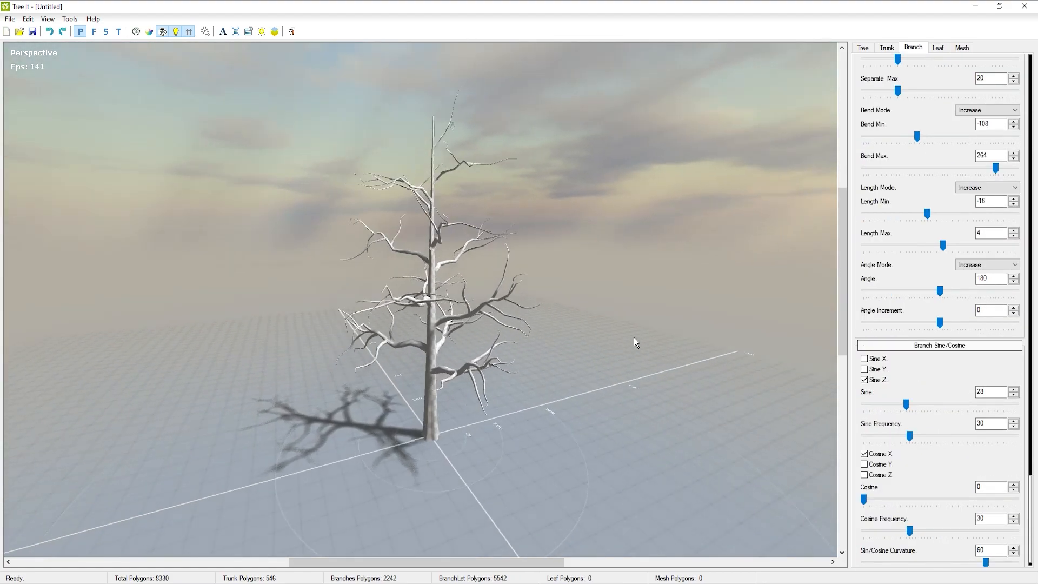
left_click_drag(634, 337, 540, 330)
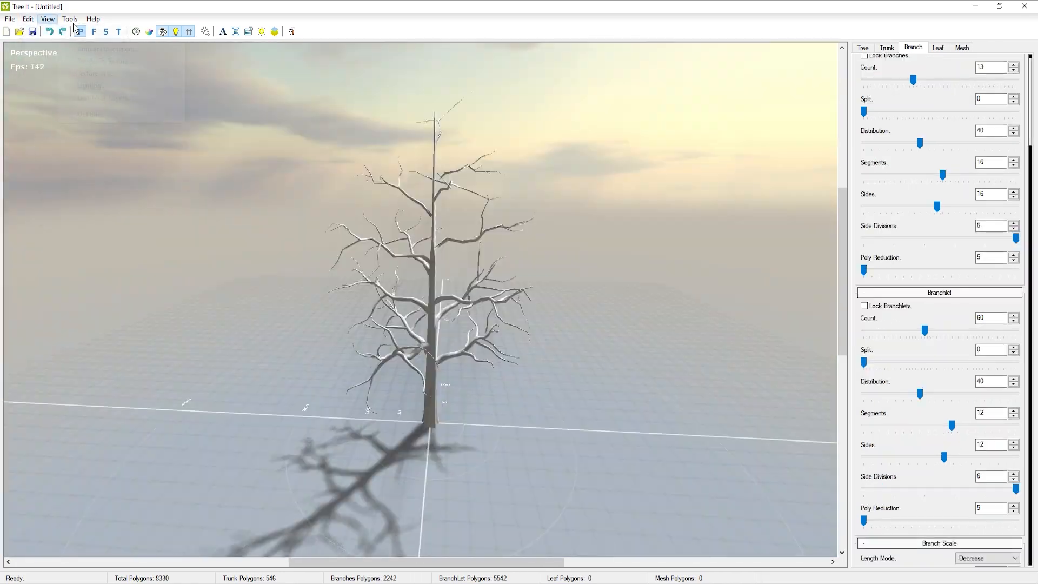
Step: Change the ground color in the program options to yellow (222, 193, 78) and apply it
left_click(70, 19)
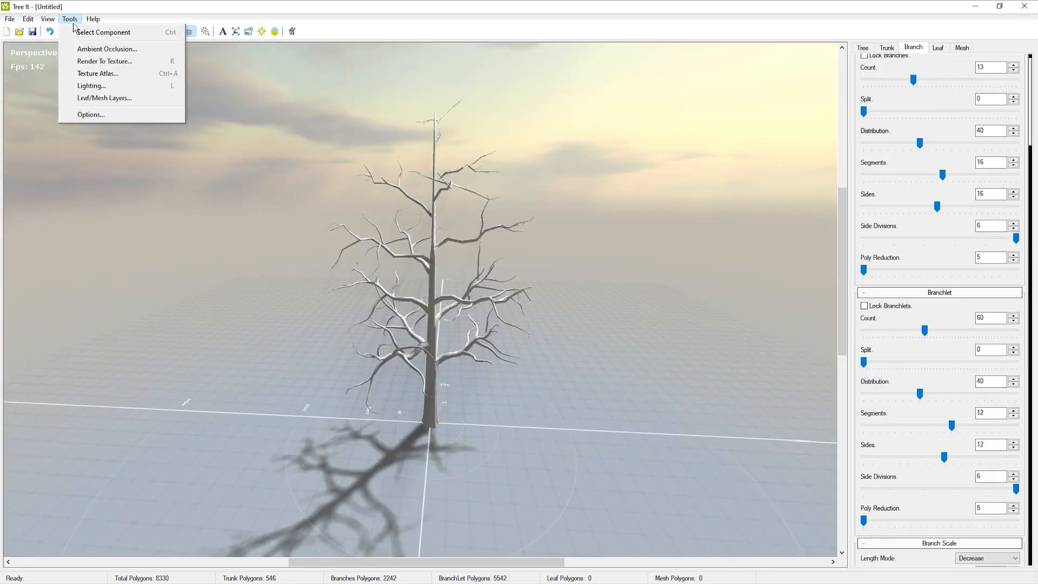
left_click(100, 117)
left_click_drag(470, 180, 674, 139)
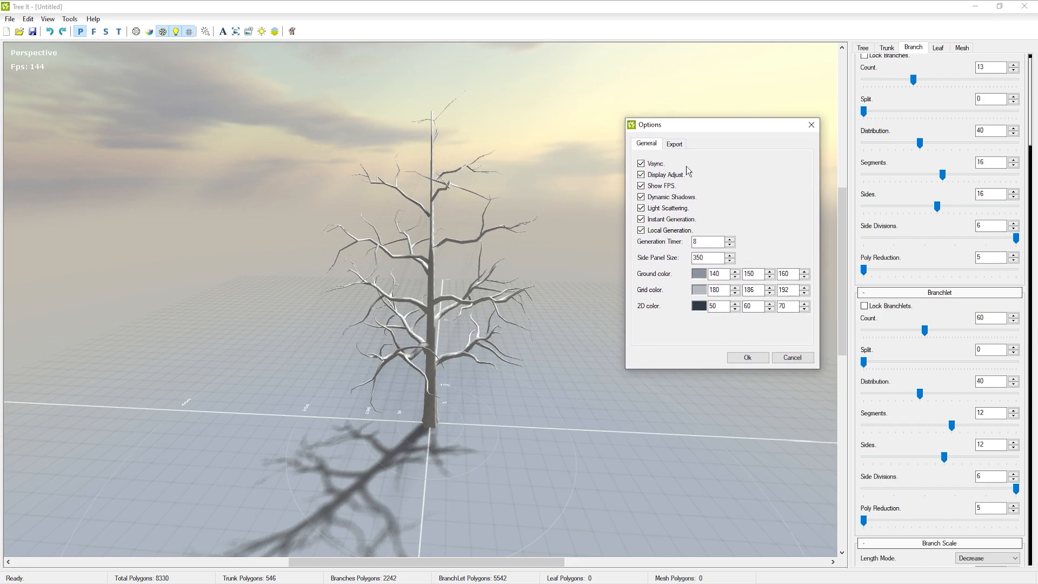
left_click(701, 274)
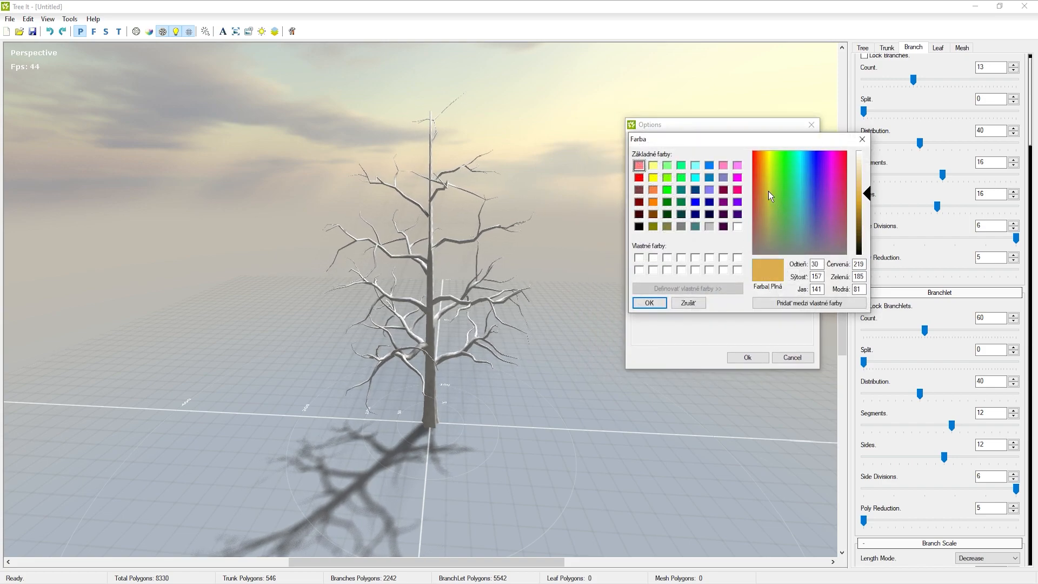
left_click_drag(778, 191, 771, 189)
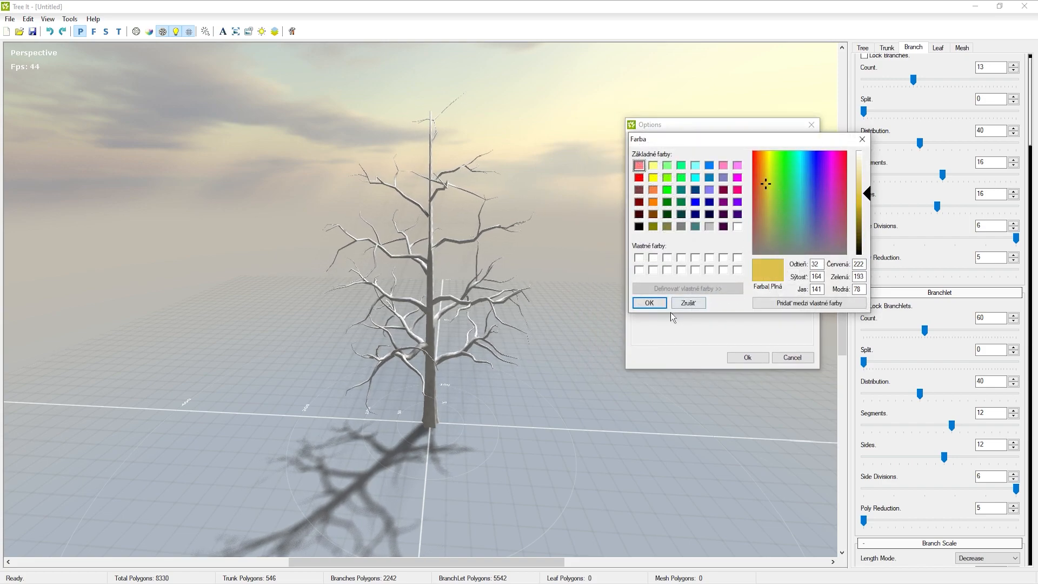
left_click(651, 303)
left_click(740, 356)
left_click_drag(649, 349, 568, 358)
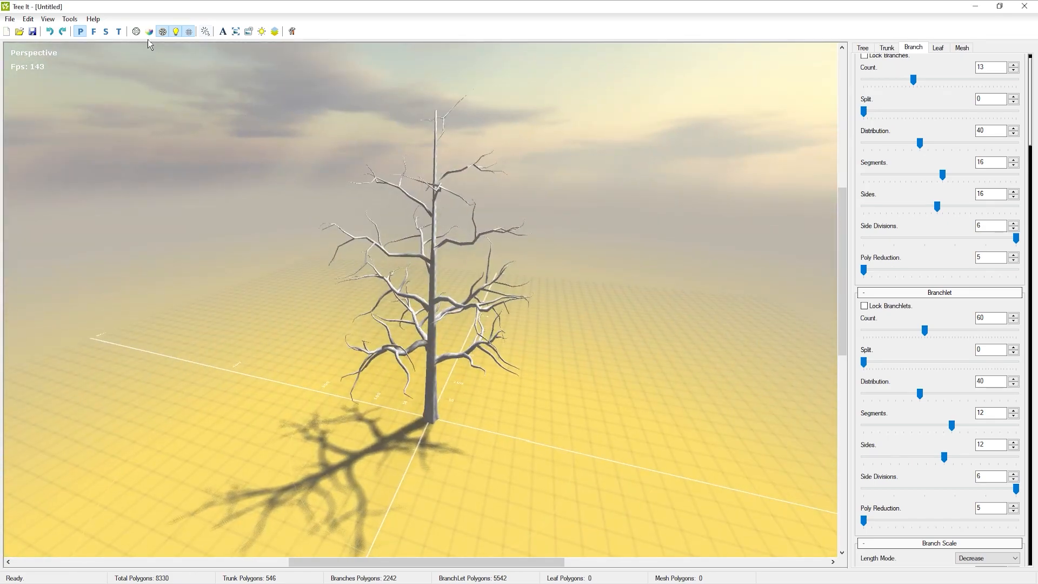
Step: Change the grid color in the program options to dark blue (11, 1, 197)
left_click(49, 19)
mouse_move(69, 19)
left_click(92, 114)
left_click(703, 306)
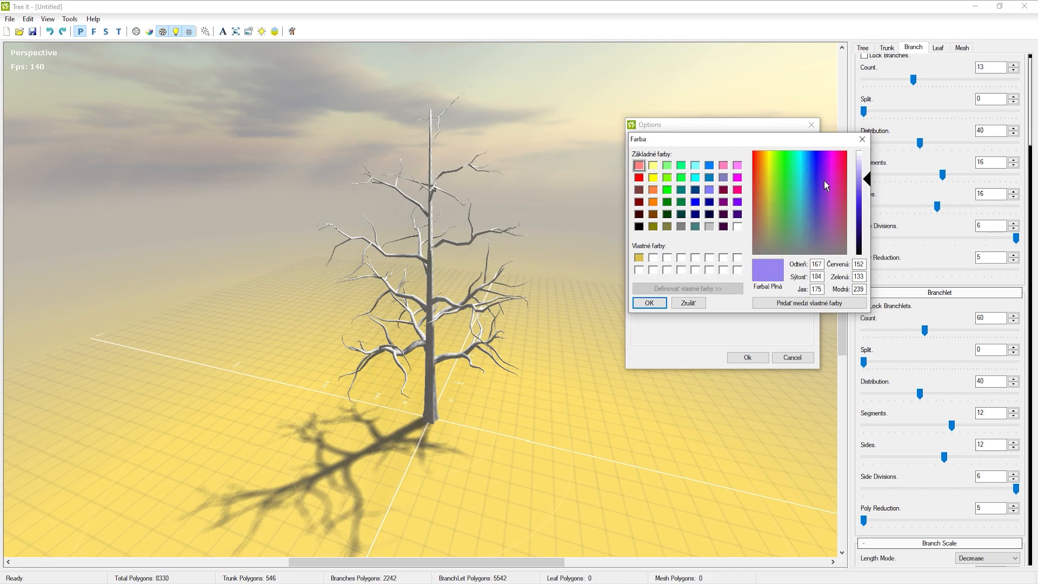
left_click_drag(826, 186, 816, 154)
left_click(868, 216)
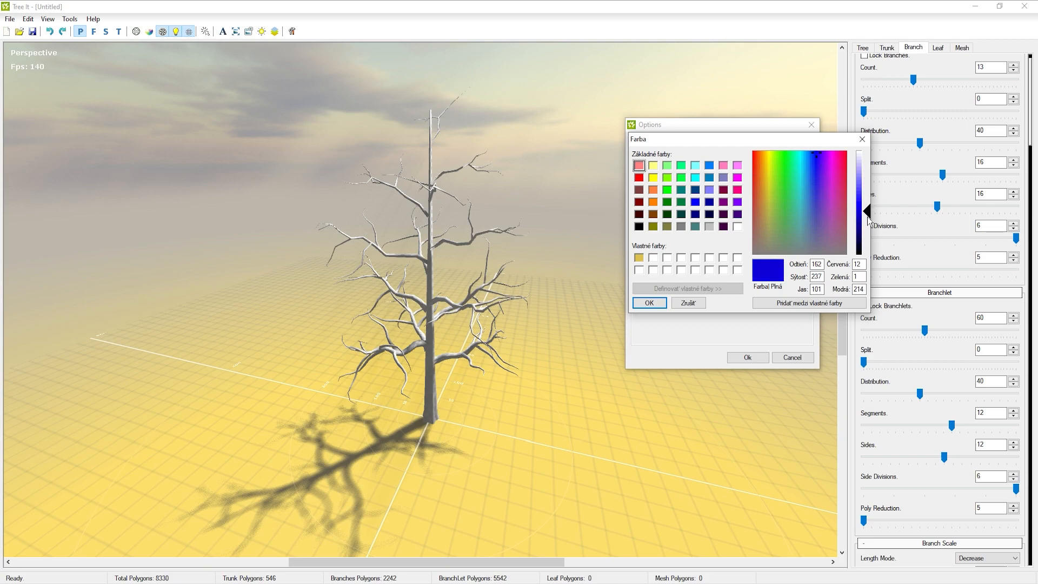
left_click(660, 303)
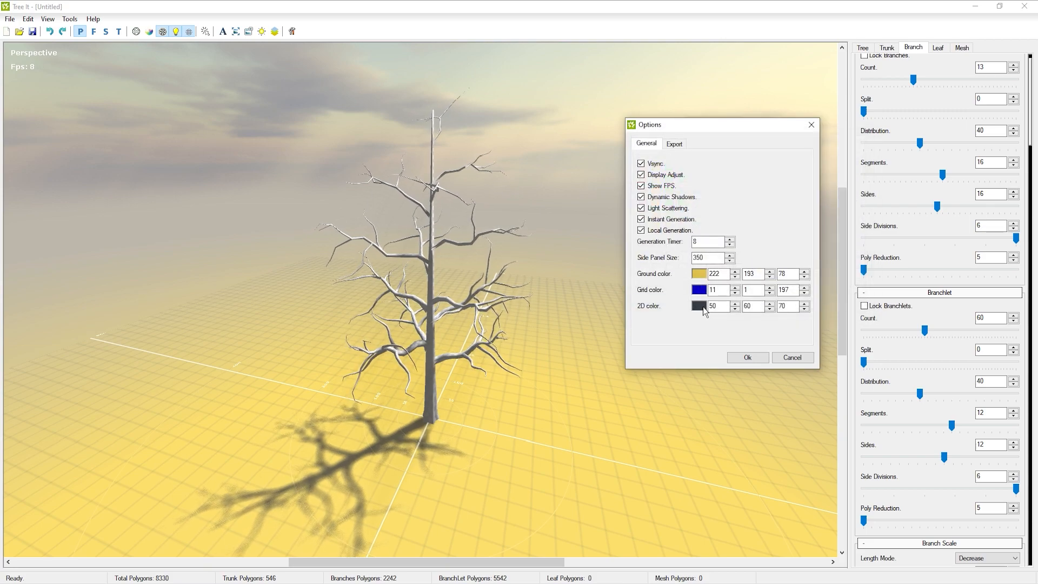
Step: Set the 2D color to bright green (0, 255, 64) and apply the options
left_click(700, 306)
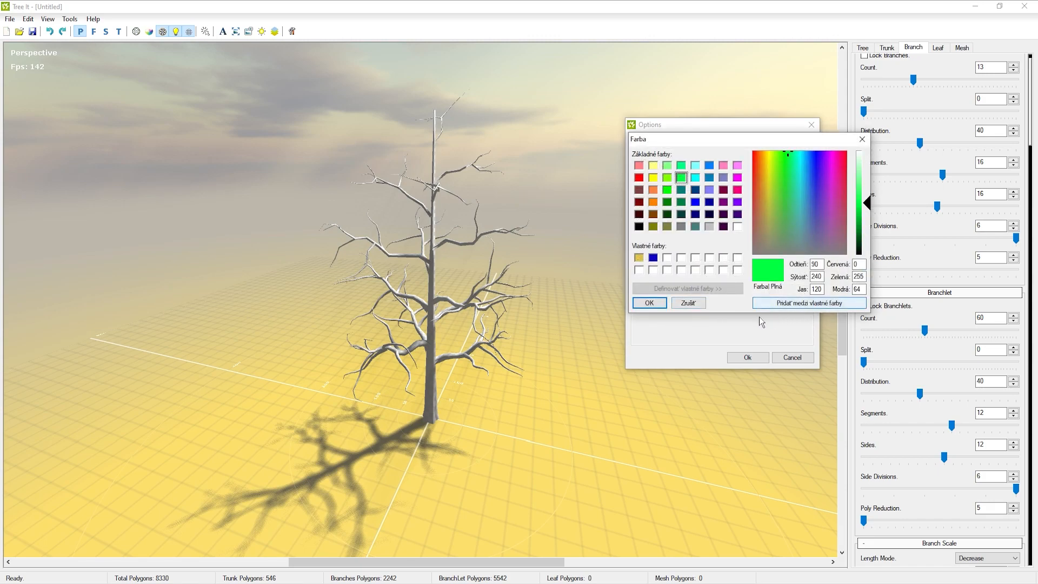
left_click(649, 303)
left_click(747, 358)
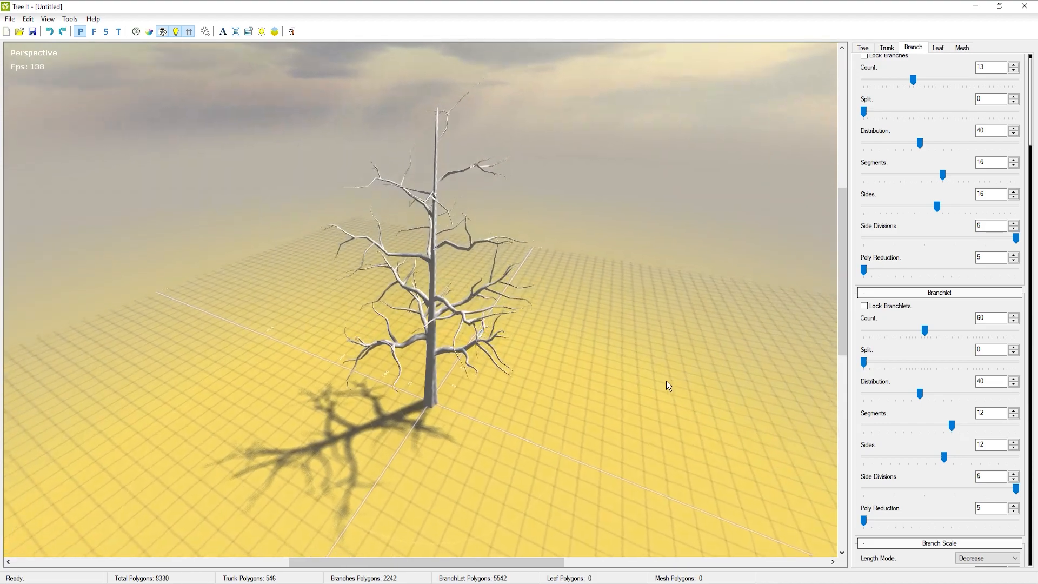
left_click_drag(666, 380, 606, 313)
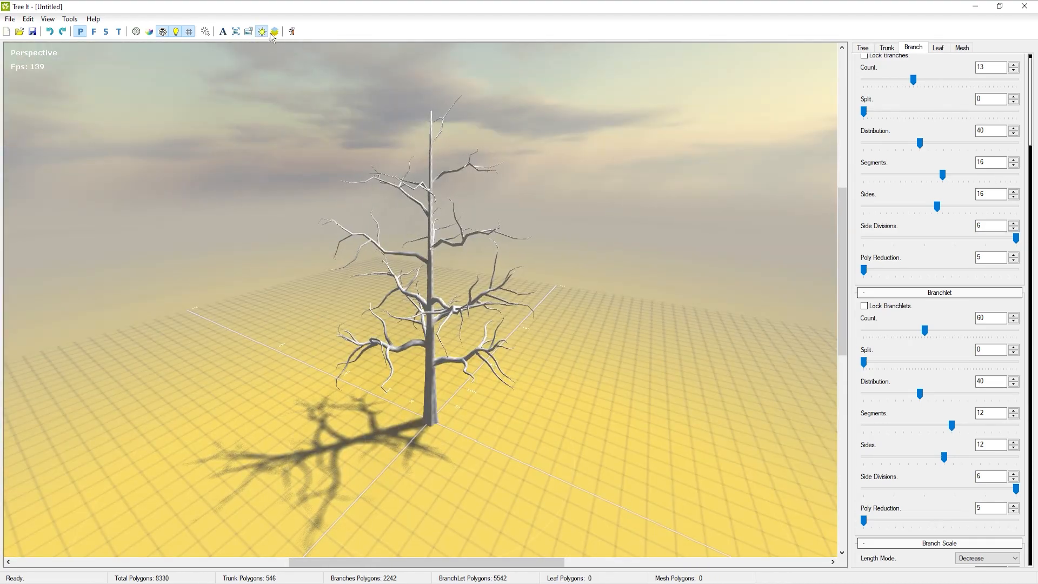
Step: Set the light color to pale turquoise and adjust Light Angle X in the lighting settings
left_click(273, 32)
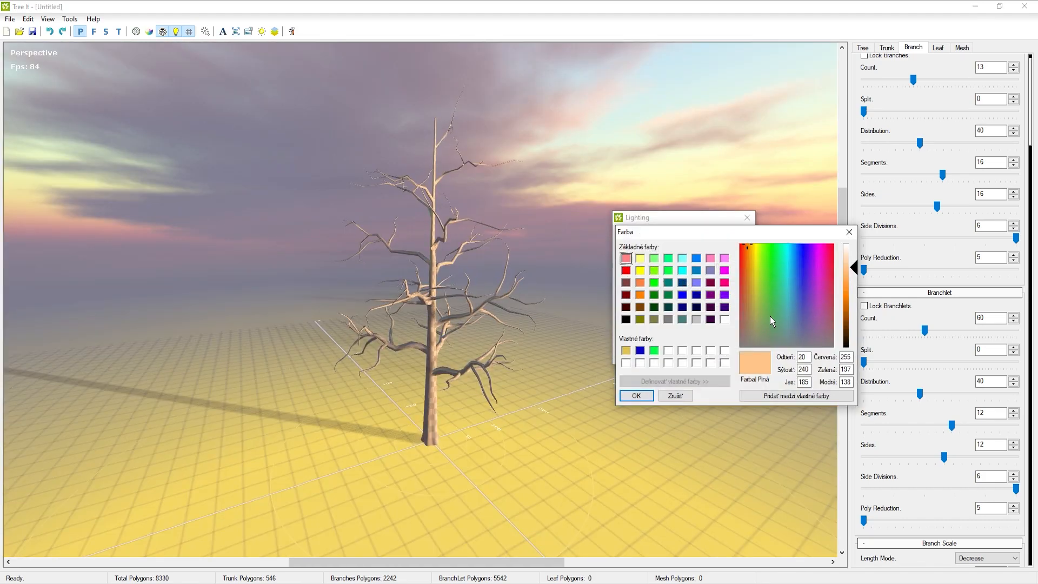
left_click(785, 288)
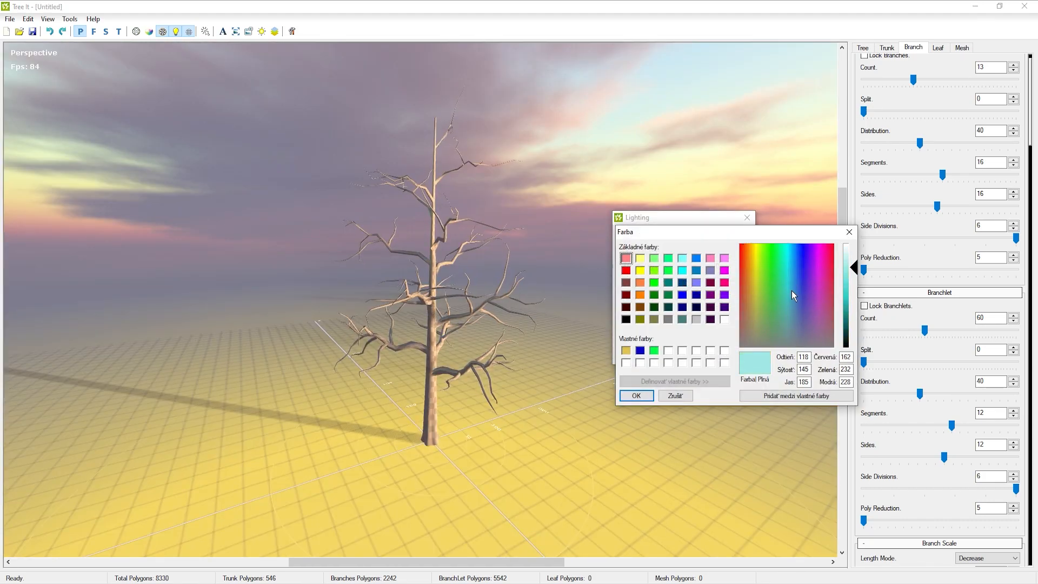
left_click(652, 397)
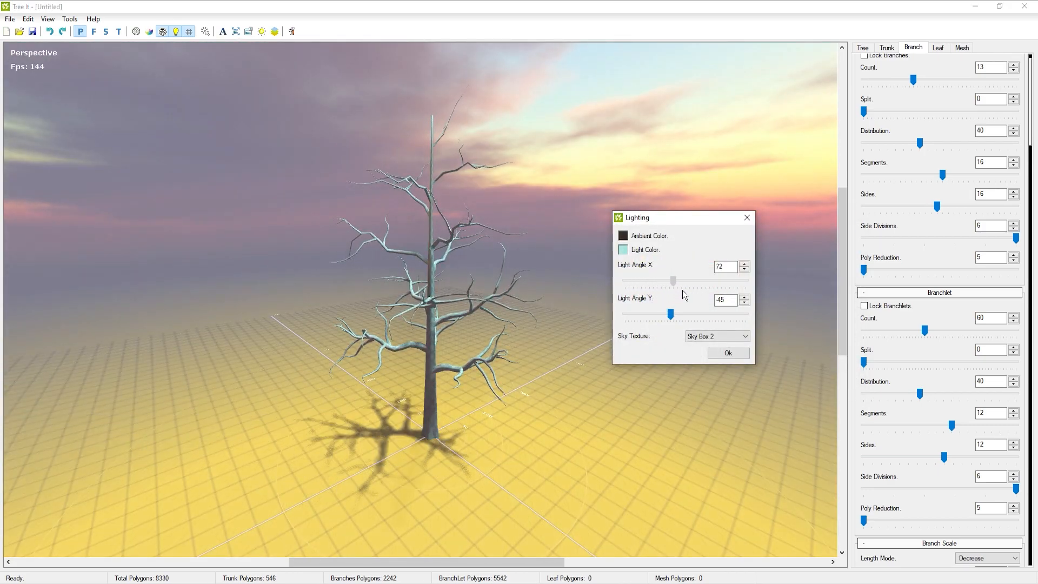
left_click_drag(683, 293, 677, 298)
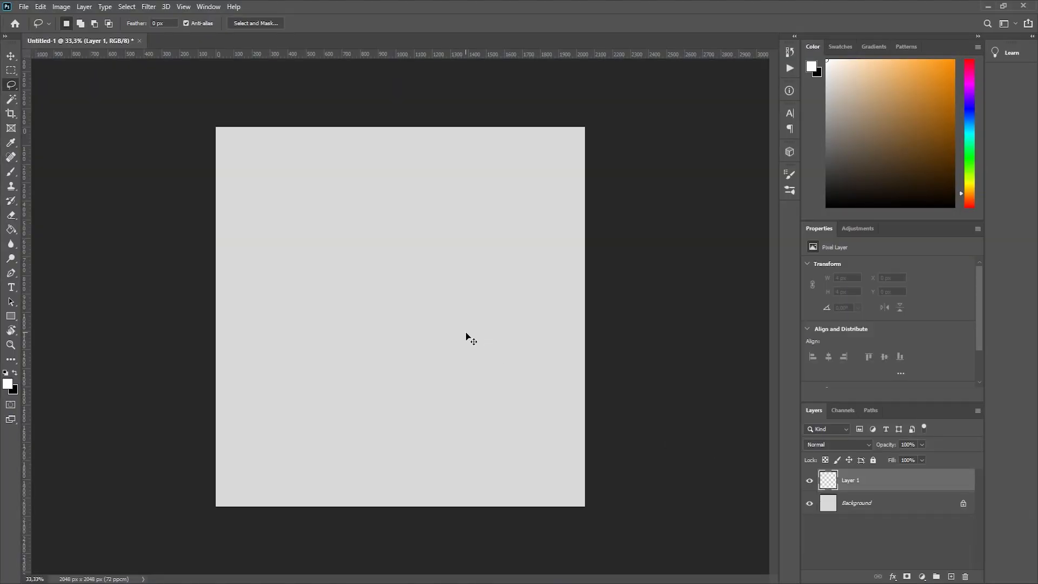
Step: Switch to Photoshop, outline the large basil leaf in the photo with the Polygonal Lasso, and fill the selection with white on Layer 2
scroll(343, 300, "up", 3, "alt")
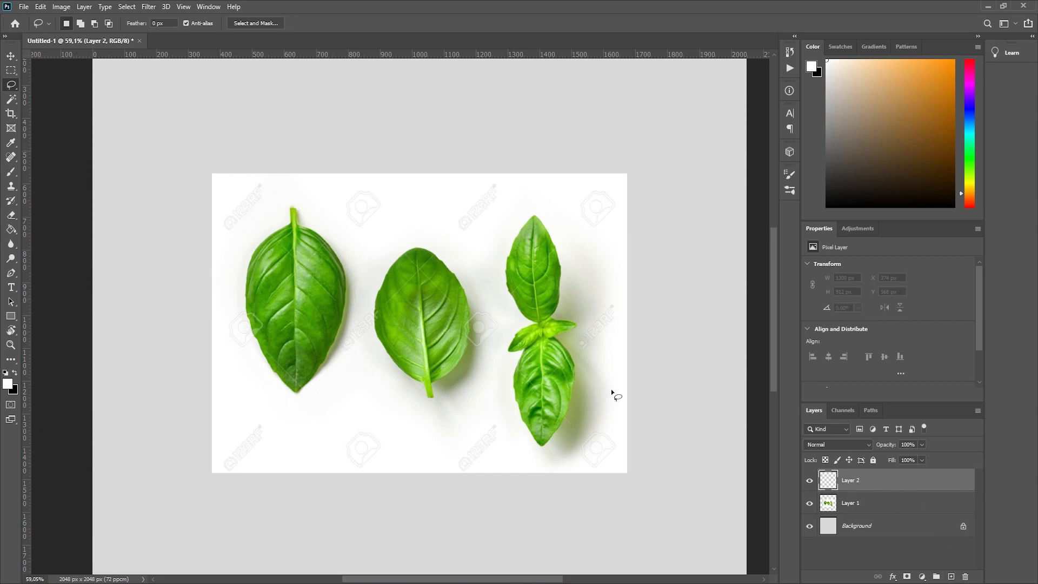
left_click(51, 96)
scroll(310, 247, "up", 3, "alt")
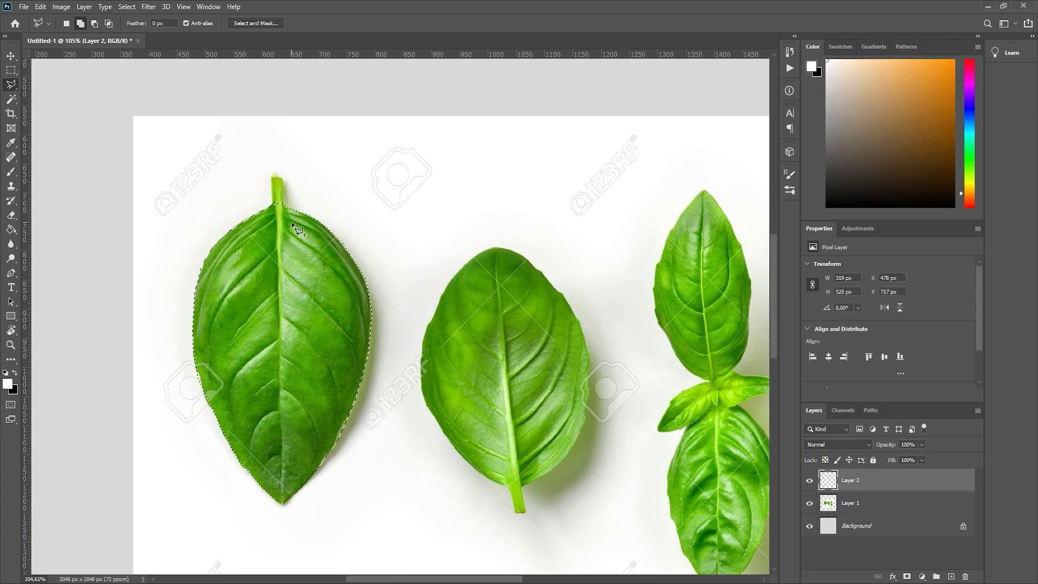
key("g")
scroll(297, 230, "down", 3, "alt")
left_click(313, 242)
left_click(296, 284)
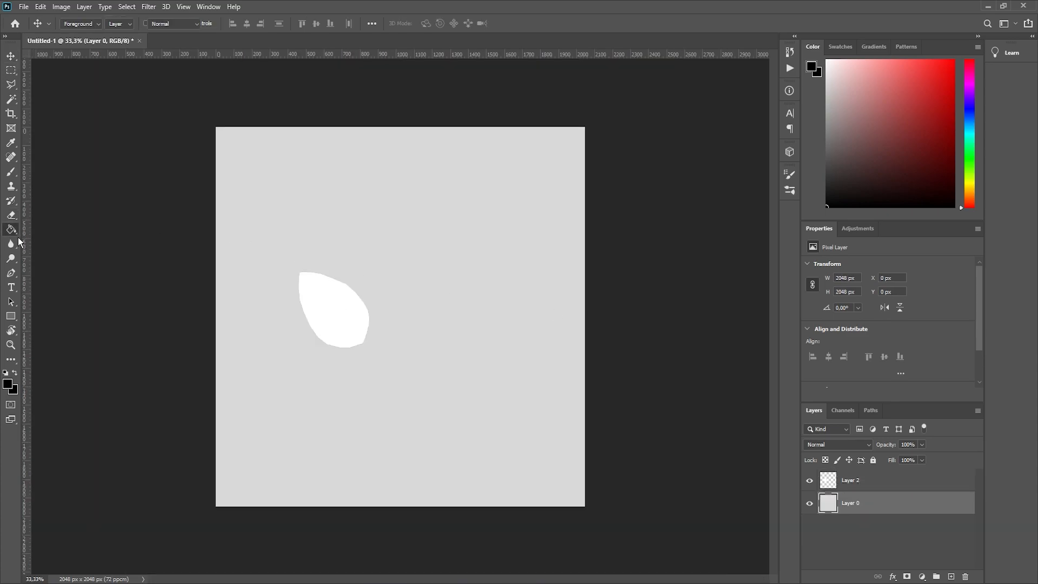
Step: Fill the background layer with black and move the white leaf shape to the lower part of the canvas
left_click(11, 230)
left_click(260, 217)
left_click(11, 56)
left_click_drag(335, 311, 335, 433)
Step: Duplicate the white leaf, scale the copy to about 75%, rotate it about 31°, and place it above and beside the original
key("ctrl+c")
key("ctrl+v")
key("ctrl+t")
left_click_drag(390, 334, 407, 345)
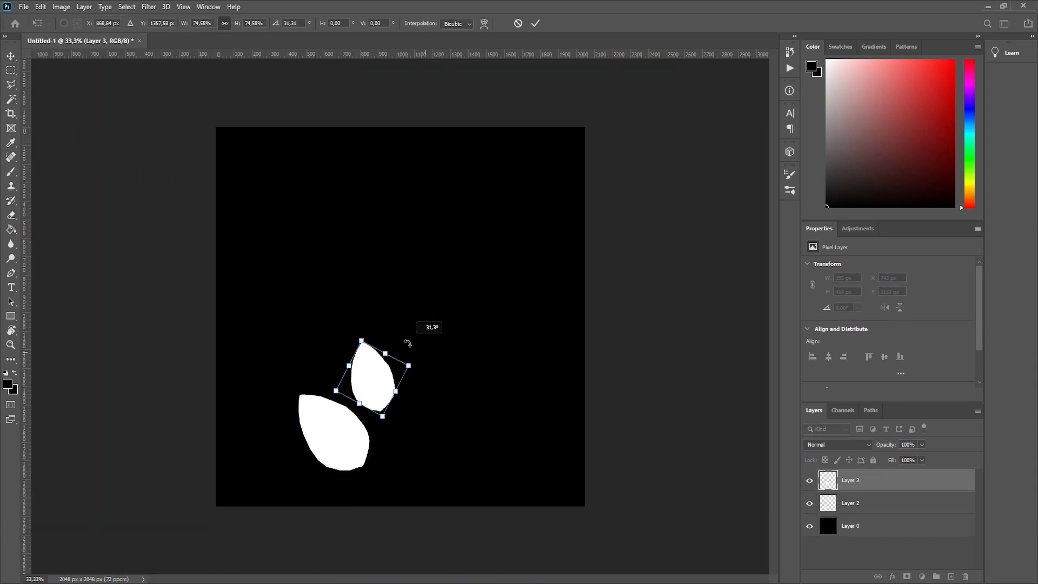
left_click(535, 23)
Step: Add two more resized and rotated leaf copies, one higher up and one beside the original at the canvas's lower center
key("ctrl+c")
key("ctrl+v")
key("ctrl+t")
left_click_drag(424, 297, 418, 417)
left_click(536, 26)
key("ctrl+c")
key("ctrl+v")
key("ctrl+t")
left_click(535, 24)
Step: Add two transformed leaf copies to the lower part of the cluster, including one to the right of the bottom-center leaf
key("ctrl+c")
key("ctrl+v")
key("ctrl+t")
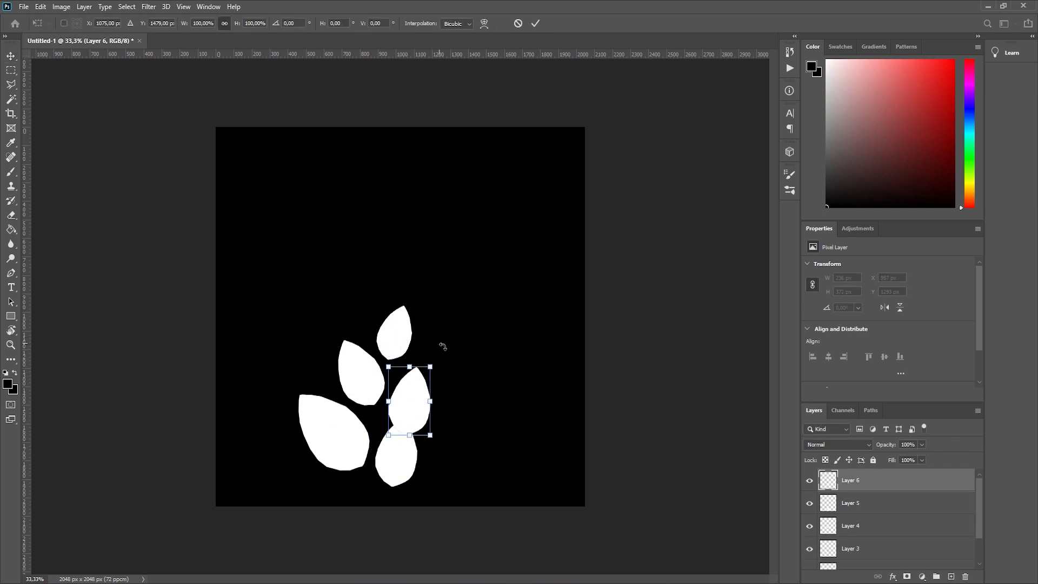
left_click(535, 24)
key("ctrl+c")
key("ctrl+v")
key("ctrl+t")
left_click_drag(465, 306, 462, 438)
left_click(535, 24)
Step: Add a leaf copy above the original on the cluster's left side and one more transformed copy within the cluster
key("ctrl+v")
key("ctrl+t")
left_click_drag(447, 360, 314, 352)
left_click(535, 25)
key("ctrl+v")
key("ctrl+t")
left_click(536, 23)
Step: Add leaf copies to the cluster's upper part and a small copy scaled to about 48% and rotated about 49° on its right side
key("ctrl+c")
key("ctrl+v")
key("ctrl+v")
left_click_drag(400, 319, 347, 294)
key("ctrl+v")
key("ctrl+t")
left_click_drag(478, 331, 515, 339)
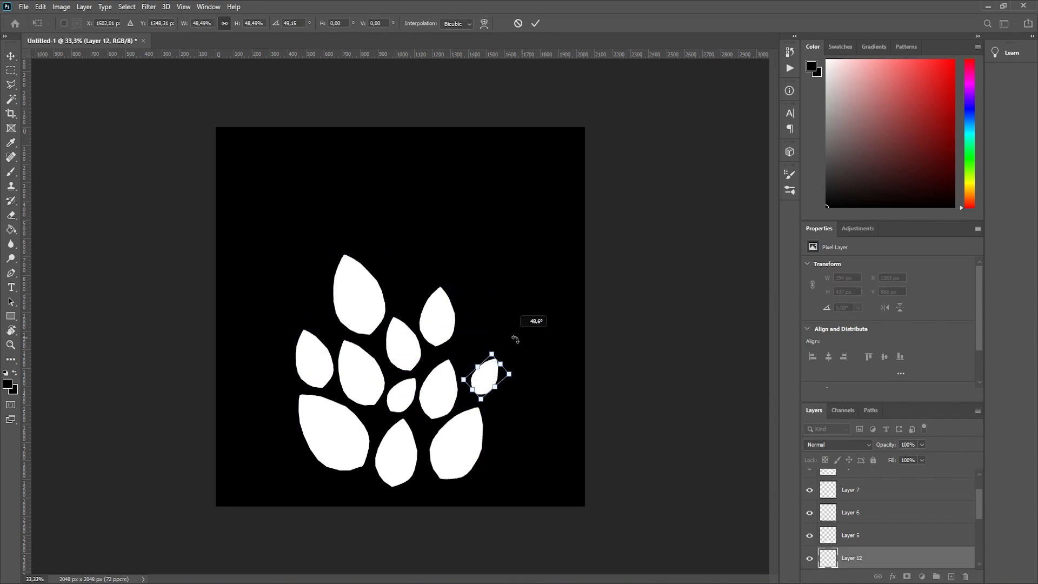
left_click(535, 24)
Step: Duplicate the leaf again and transform the copy into place on the left side of the cluster
key("ctrl+c")
key("ctrl+v")
key("ctrl+t")
left_click_drag(403, 319, 287, 308)
left_click(535, 23)
Step: Extend the cluster with further resized and rotated leaf copies along its left edge, right edge and upper middle
key("ctrl+c")
key("ctrl+v")
key("ctrl+v")
key("ctrl+t")
left_click(535, 23)
key("ctrl+v")
key("ctrl+t")
left_click(535, 23)
key("ctrl+v")
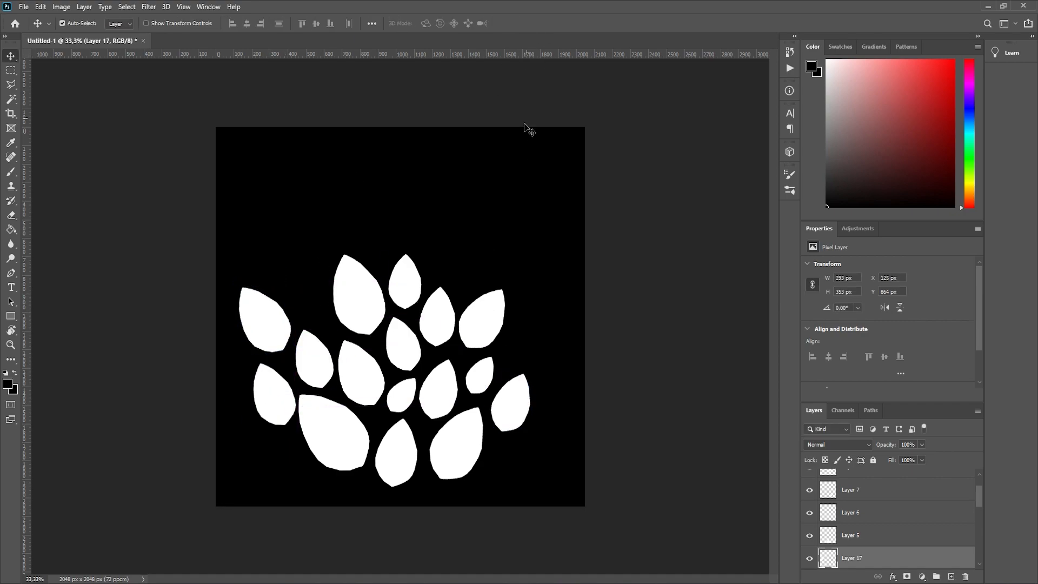
Step: Add a small leaf in the gap on the upper left of the cluster and a large leaf above it
key("ctrl+v")
left_click_drag(400, 319, 303, 277)
key("ctrl+t")
left_click(535, 23)
key("ctrl+v")
key("ctrl+t")
left_click(535, 23)
Step: Place a transformed leaf copy above the middle of the cluster and paste another copy
key("ctrl+v")
left_click_drag(393, 297, 377, 223)
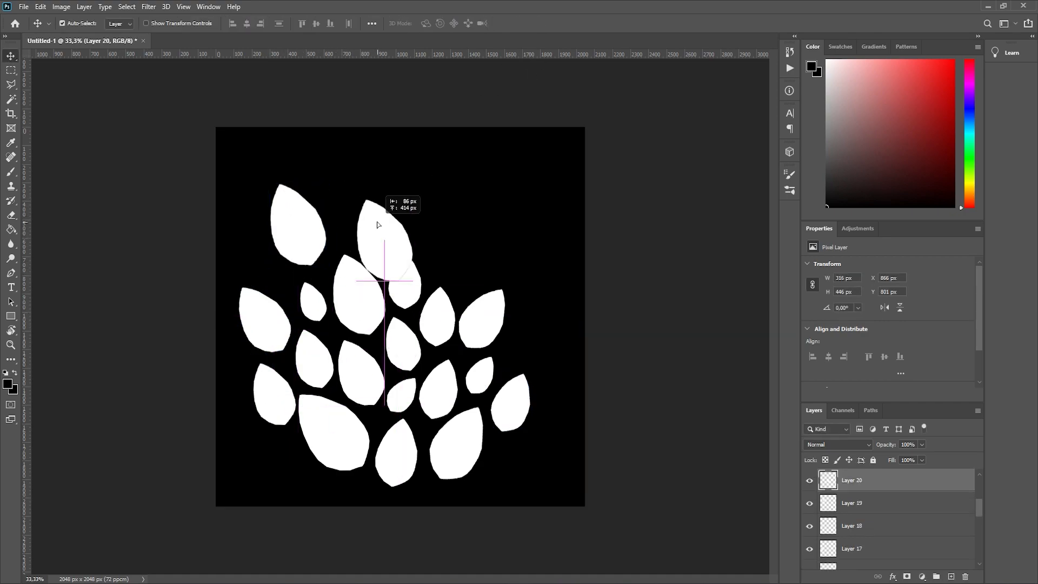
key("ctrl+t")
key("Return")
key("ctrl+v")
key("Return")
Step: Add resized and rotated leaf copies near the top edge of the canvas, including one at the upper left
key("ctrl+v")
left_click_drag(407, 306, 345, 183)
key("ctrl+t")
key("Return")
key("ctrl+v")
key("ctrl+t")
key("Return")
key("ctrl+t")
key("Return")
Step: Nudge the large upper-left leaf slightly inward and arrange more transformed leaf copies in the center and upper right
key("ctrl+v")
left_click_drag(290, 229, 301, 236)
key("ctrl+t")
key("ctrl+v")
key("ctrl+t")
mouse_move(404, 283)
left_mouse_down()
mouse_move(400, 177)
mouse_move(408, 280)
left_mouse_up()
key("Return")
key("ctrl+t")
left_click_drag(400, 178, 468, 171)
key("Return")
Step: Place a small leaf near the right edge of the canvas and fill remaining gaps with two more transformed copies
key("ctrl+v")
key("ctrl+t")
left_click_drag(400, 319, 526, 273)
key("Return")
key("ctrl+v")
key("ctrl+t")
left_click(535, 23)
key("ctrl+v")
key("ctrl+t")
left_click(535, 24)
Step: Select all the leaf layers above the black background and merge them into one layer
scroll(926, 495, "up", 15)
left_click(898, 480)
scroll(898, 518, "down", 20)
left_click(898, 535, "shift")
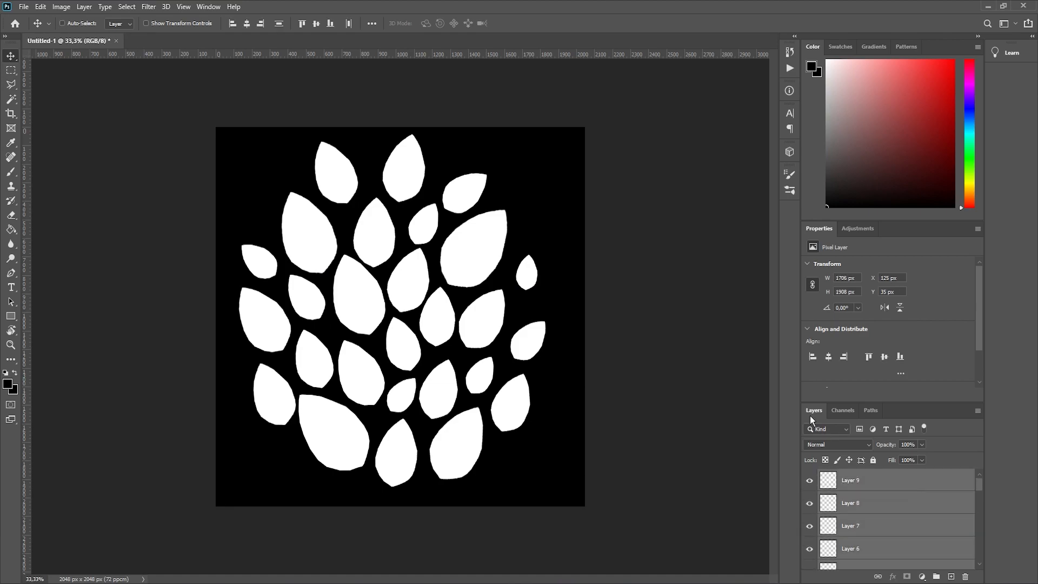
right_click(870, 483)
left_click(945, 355)
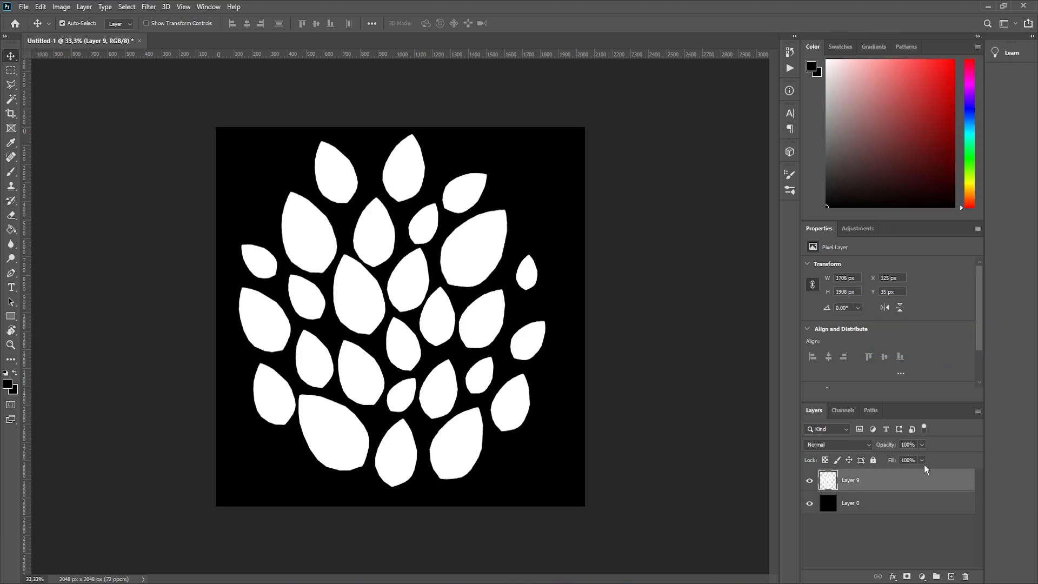
Step: Hide and delete the black background layer so the leaves sit on transparency
left_click(810, 504)
left_click(875, 504)
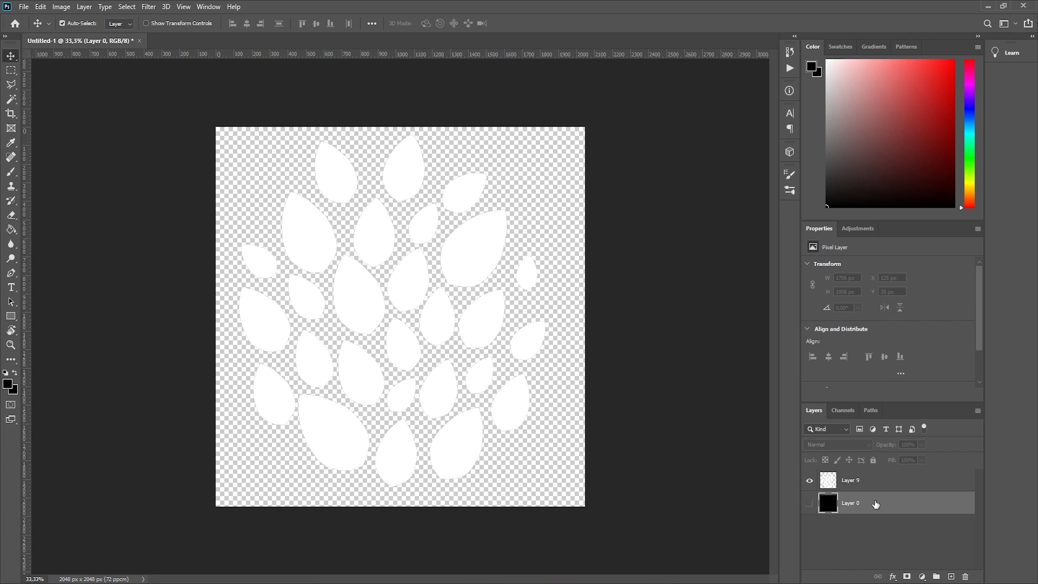
key("Delete")
Step: Save a copy of the leaf texture in PNG format
left_click(27, 8)
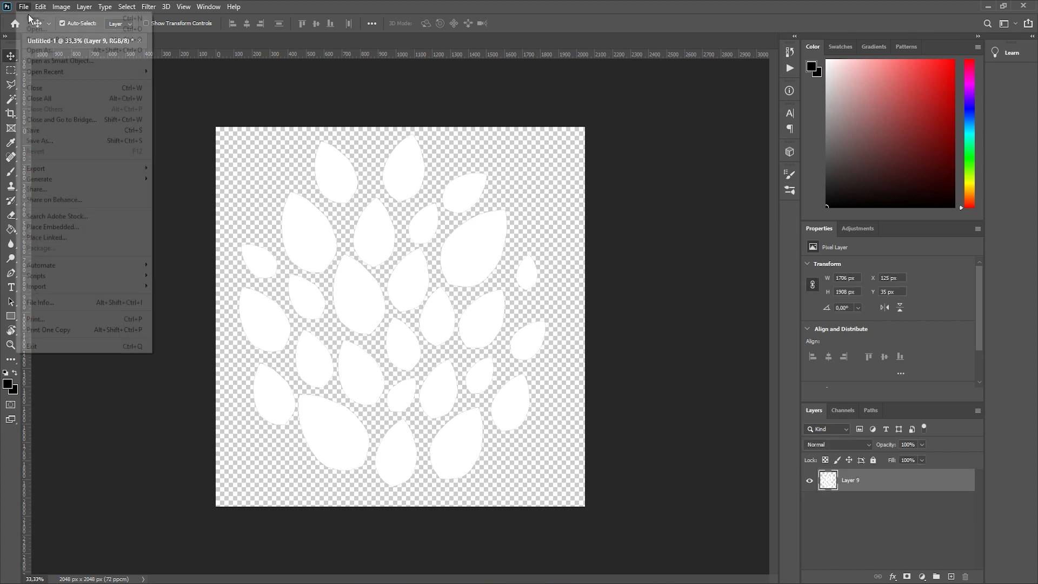
left_click(189, 141)
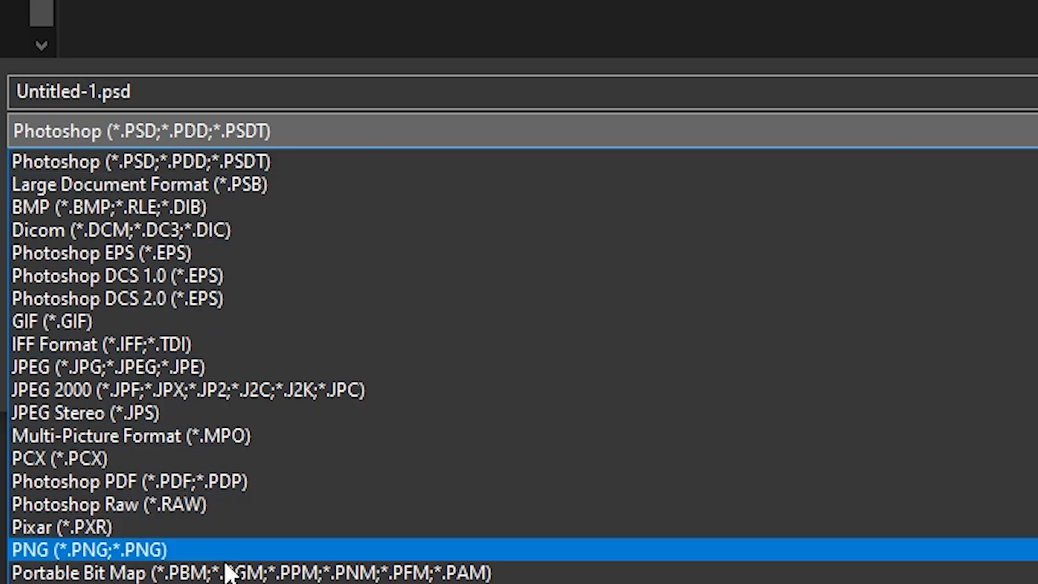
left_click(227, 549)
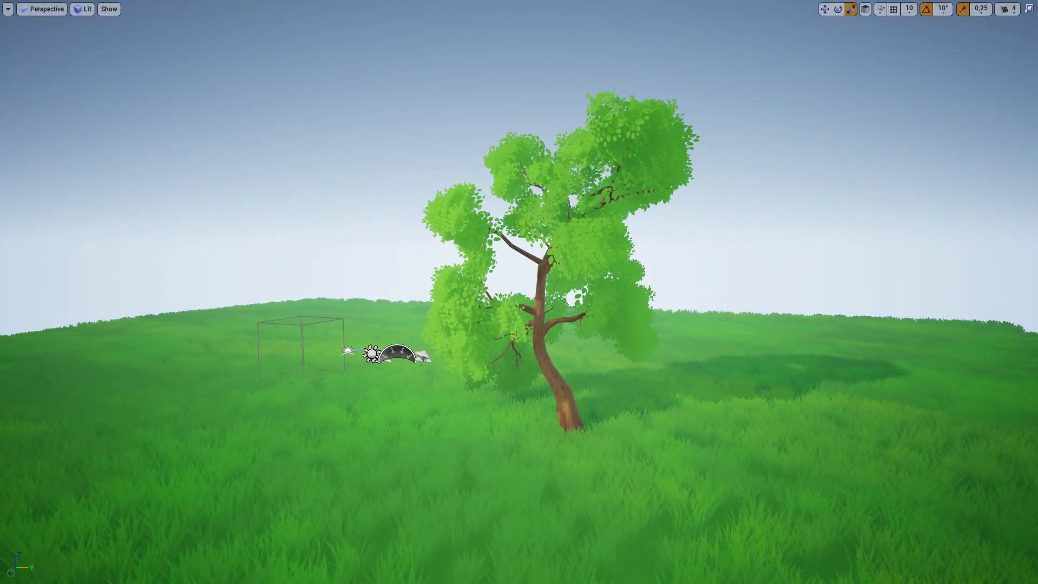
Step: Switch to Unreal Engine and examine the finished leafy tree on the grass field from different sides
key("a")
right_click_drag(519, 292, 351, 280)
key("d")
key("d")
key("d")
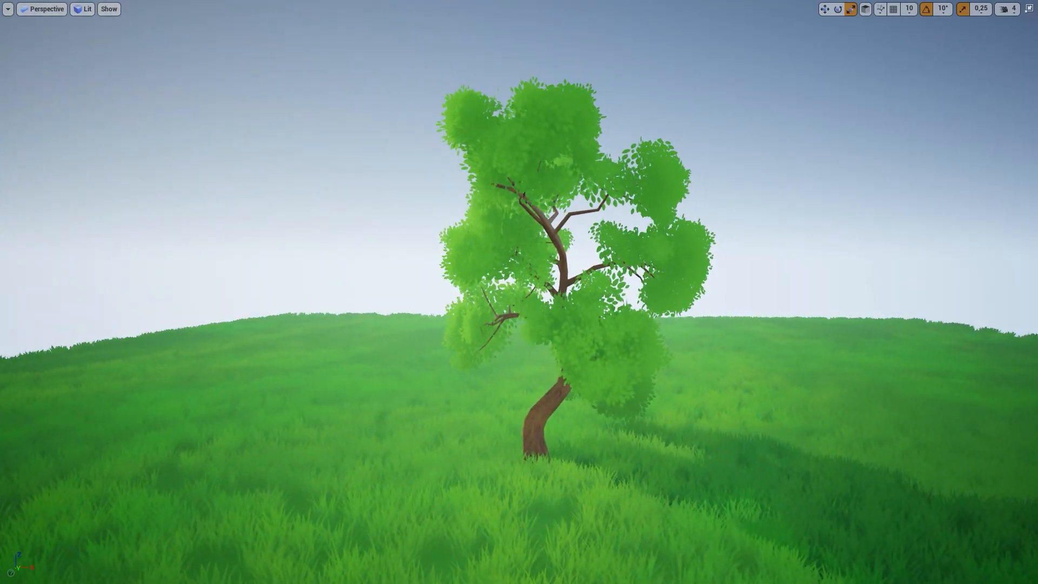